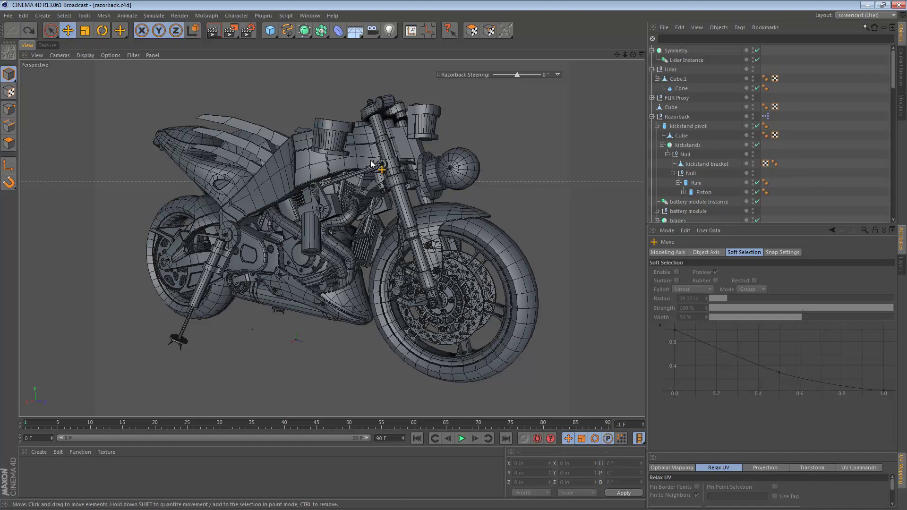
Step: Examine the front fork, the spherical FLIR unit, its mounting bracket and the Lidar housings from several angles
left_click_drag(373, 163, 335, 161, "alt")
scroll(333, 160, "up", 3)
scroll(333, 161, "up", 6)
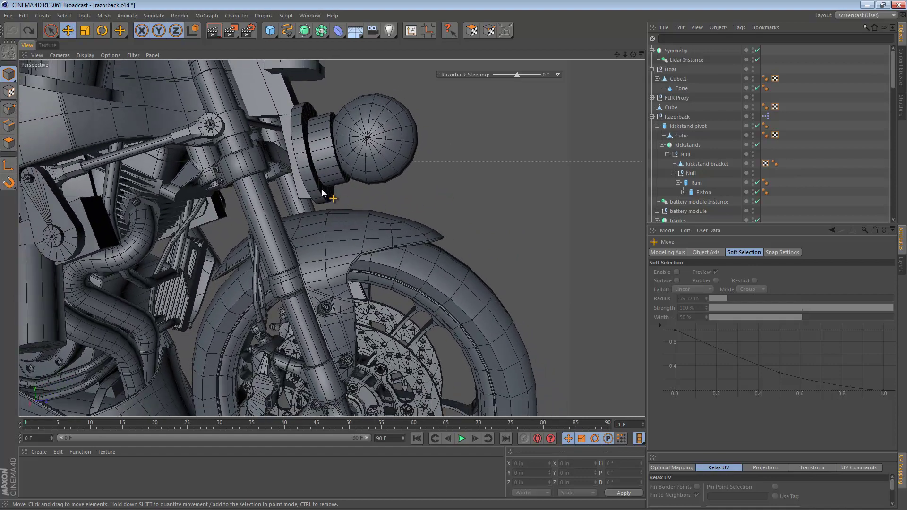
left_click_drag(322, 190, 283, 173, "alt")
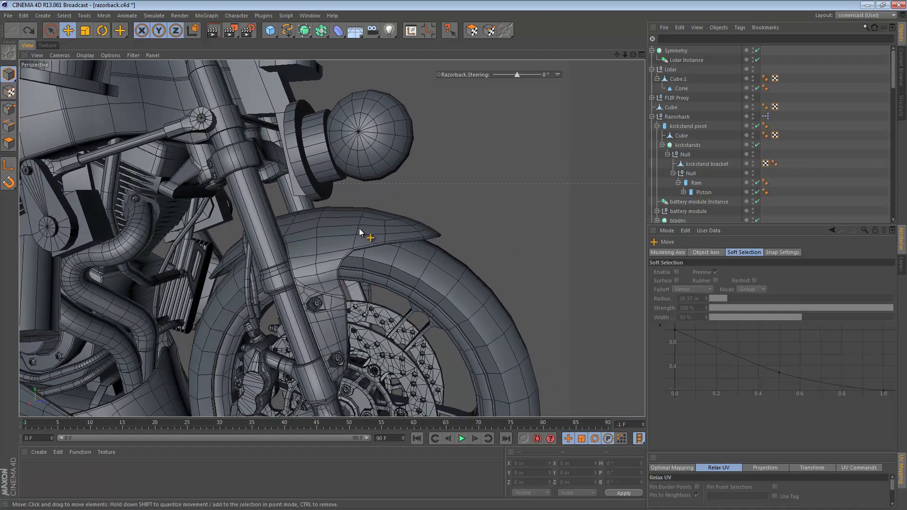
scroll(360, 229, "down", 2)
middle_click_drag(360, 228, 375, 219, "alt")
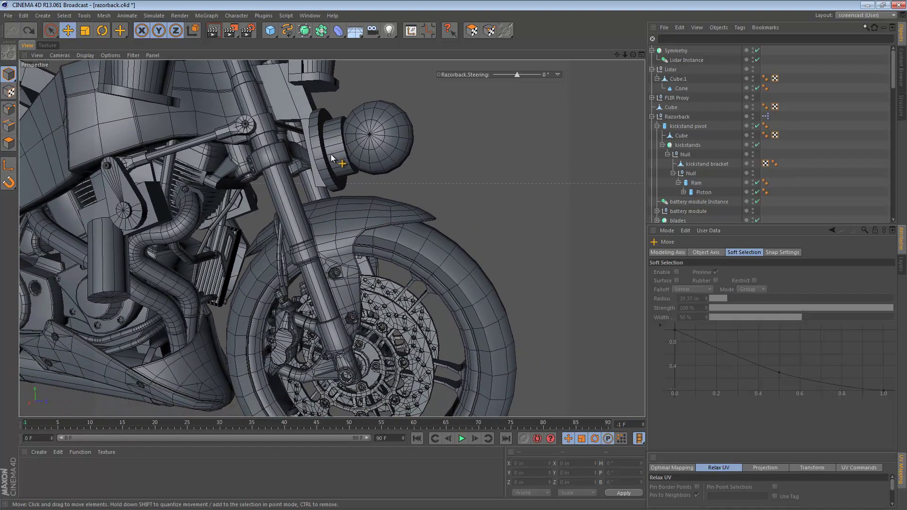
left_click_drag(375, 218, 410, 176, "alt")
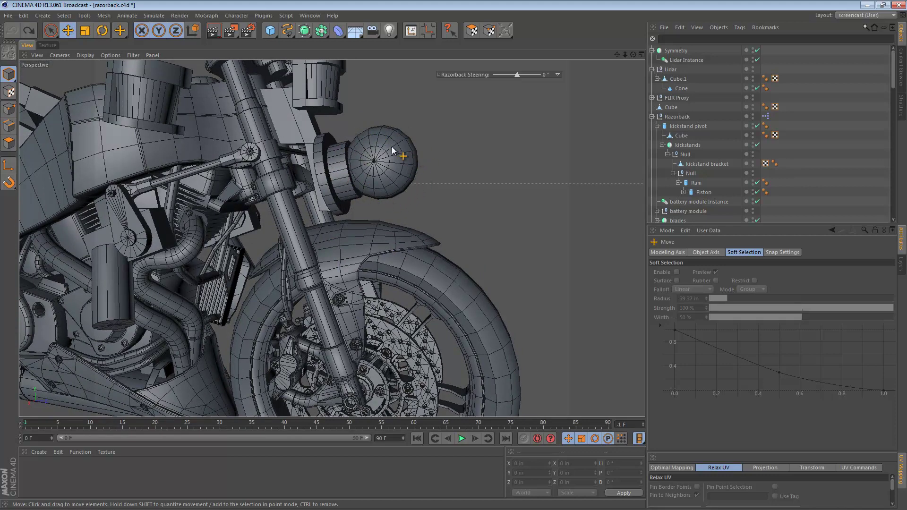
mouse_move(392, 168)
left_mouse_down("alt")
mouse_move(370, 165)
mouse_move(384, 171)
left_mouse_up("alt")
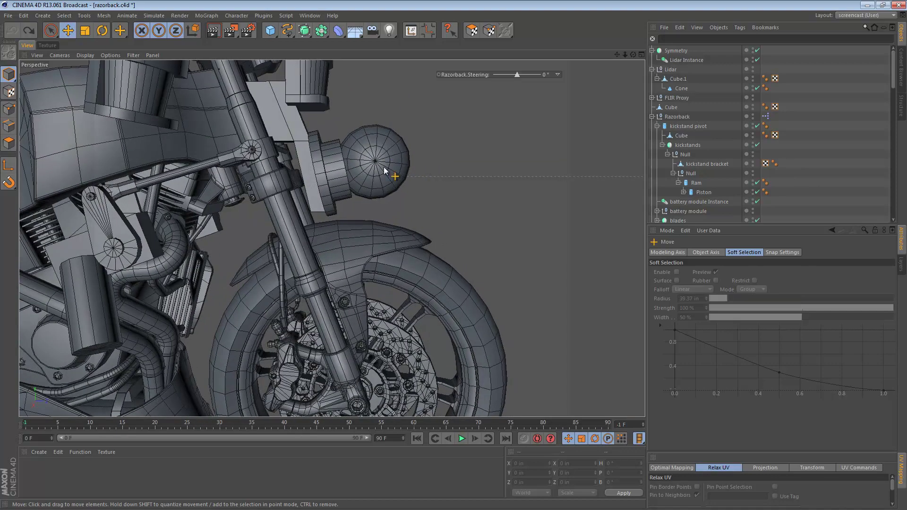
left_click_drag(338, 222, 307, 165, "alt")
left_click_drag(318, 216, 366, 193, "alt")
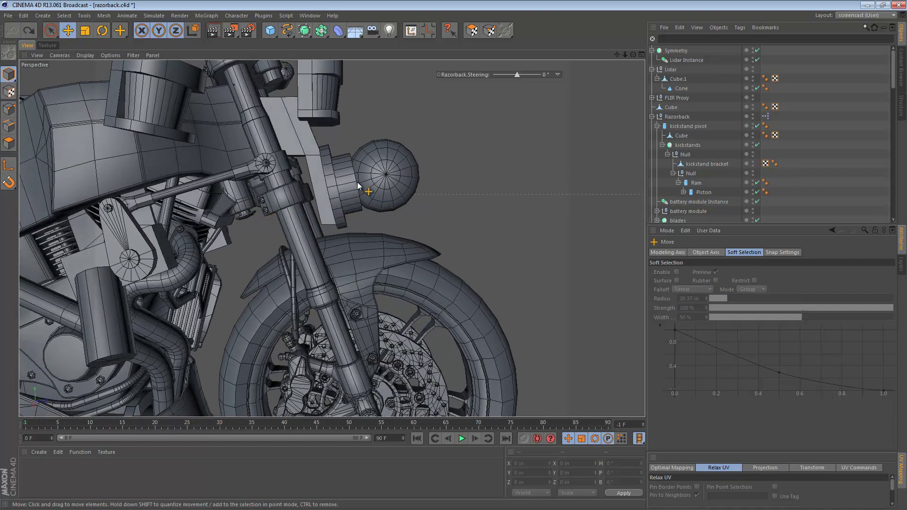
left_click_drag(358, 185, 352, 222, "alt")
Step: Move the FLIR Proxy null up along the front bracket and select the Lidar null
left_click(331, 231)
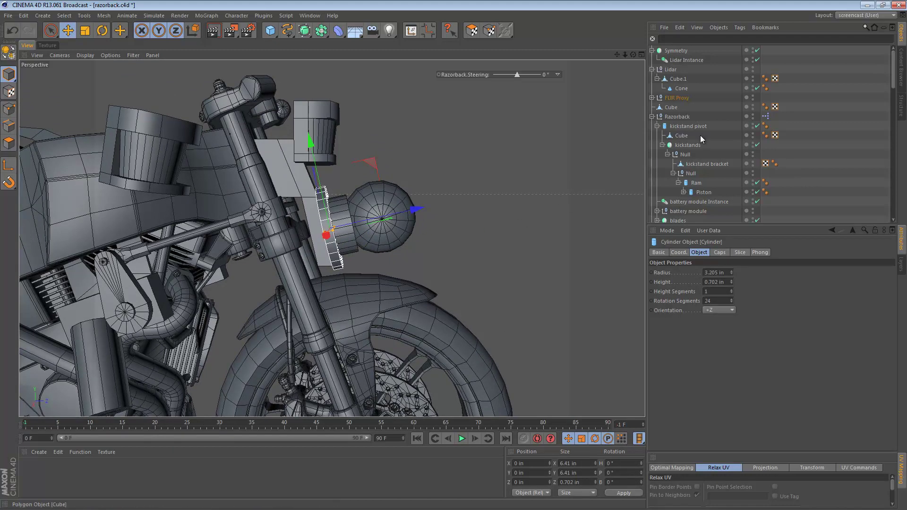
left_click(676, 98)
scroll(314, 192, "up", 5)
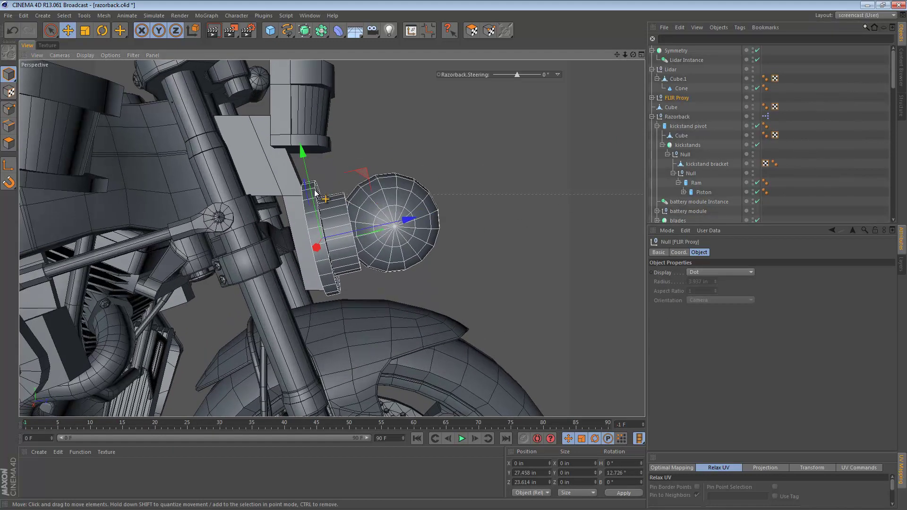
left_click_drag(314, 193, 337, 196)
left_click(337, 196)
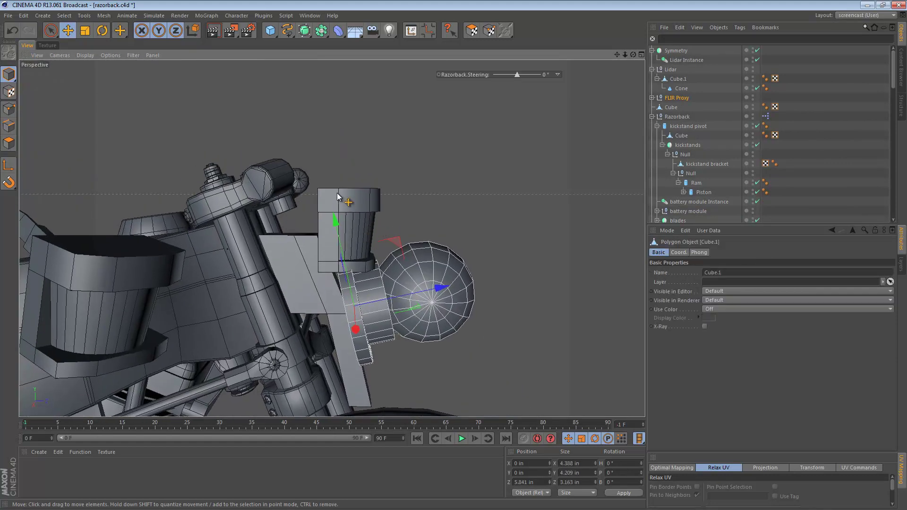
left_click(672, 70)
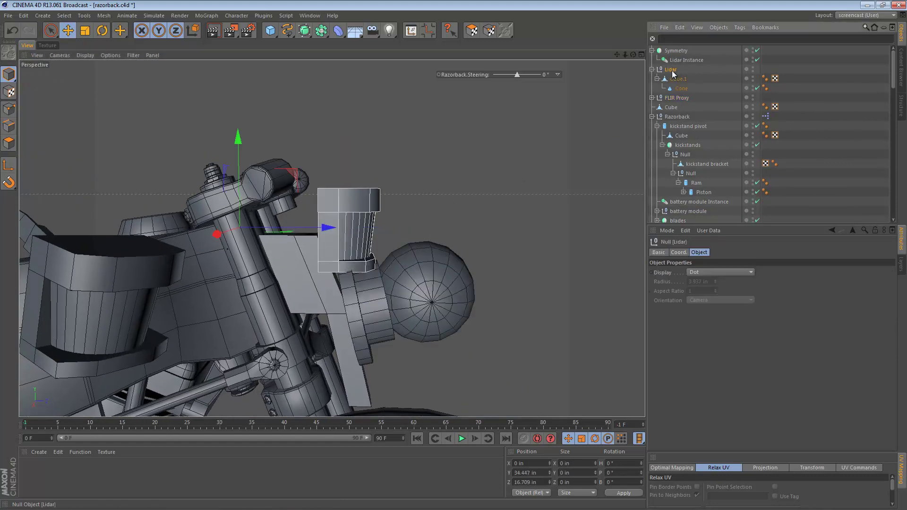
left_click(677, 79)
left_click_drag(457, 186, 474, 142, "alt")
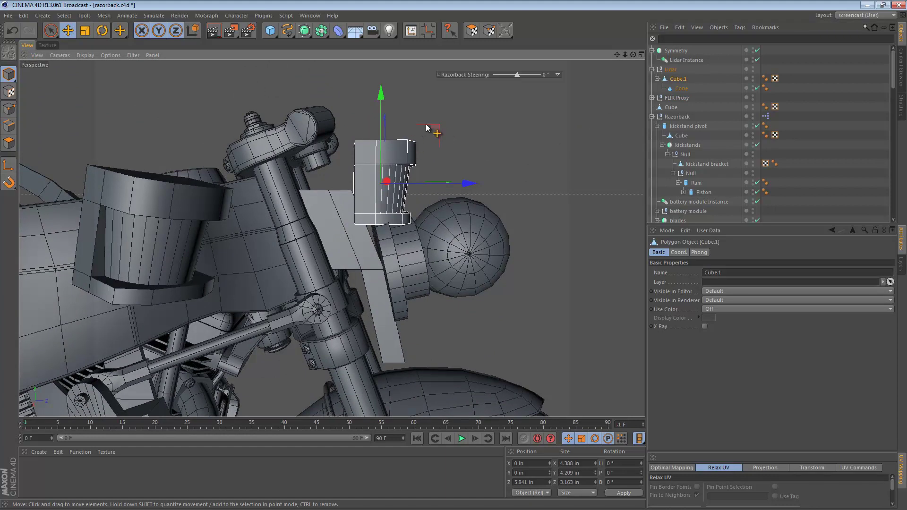
left_click_drag(426, 127, 427, 102)
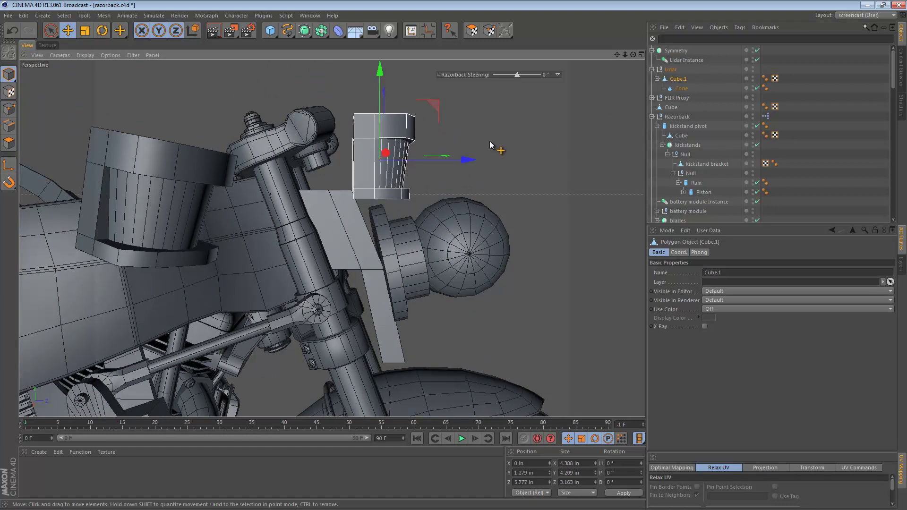
key("ctrl+z")
key("ctrl+z")
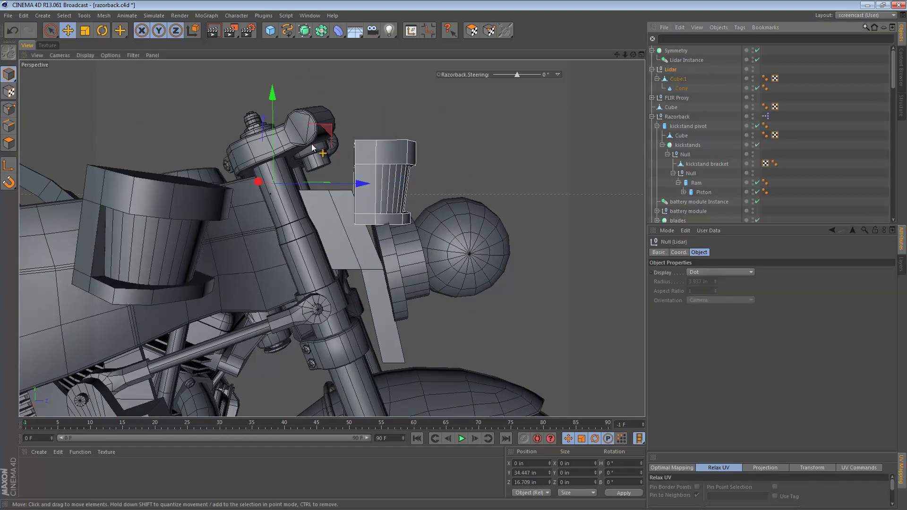
Step: Move the Lidar null up and slightly back toward the fork, and nudge the FLIR Proxy null to Y 30.31 in, Z 22.97 in
left_click_drag(318, 136, 417, 191)
left_click(388, 216)
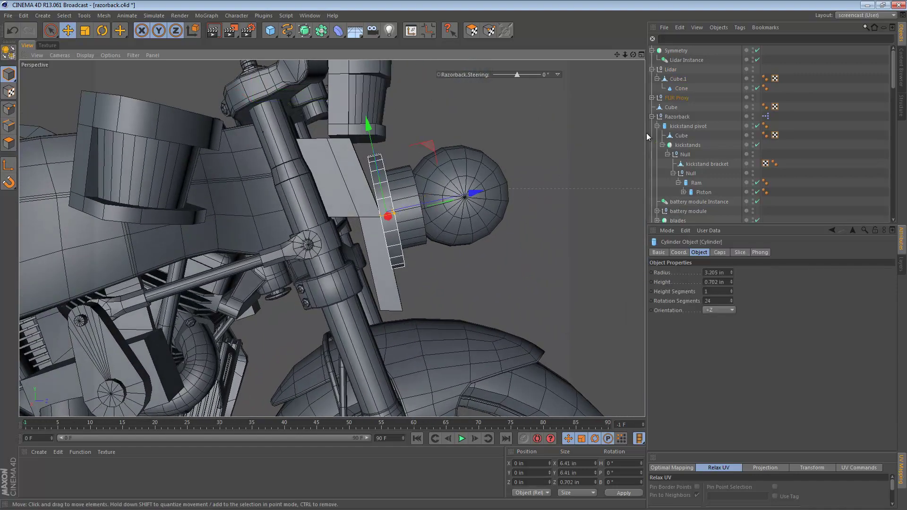
key("e")
left_click_drag(376, 169, 375, 165)
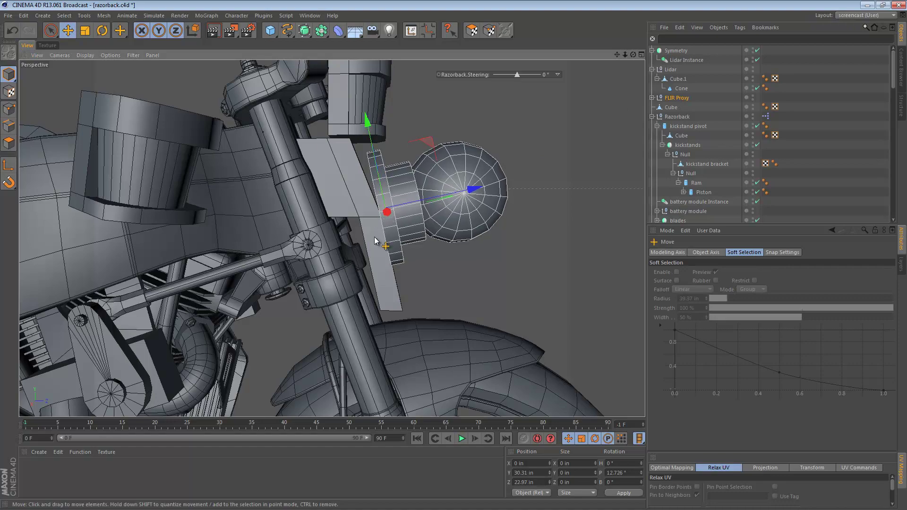
Step: Shorten the bracket Cube behind the FLIR unit by raising its bottom polygon to about the lower edge of the round mount
left_click(379, 256)
left_click_drag(379, 256, 288, 166, "alt")
left_click(9, 143)
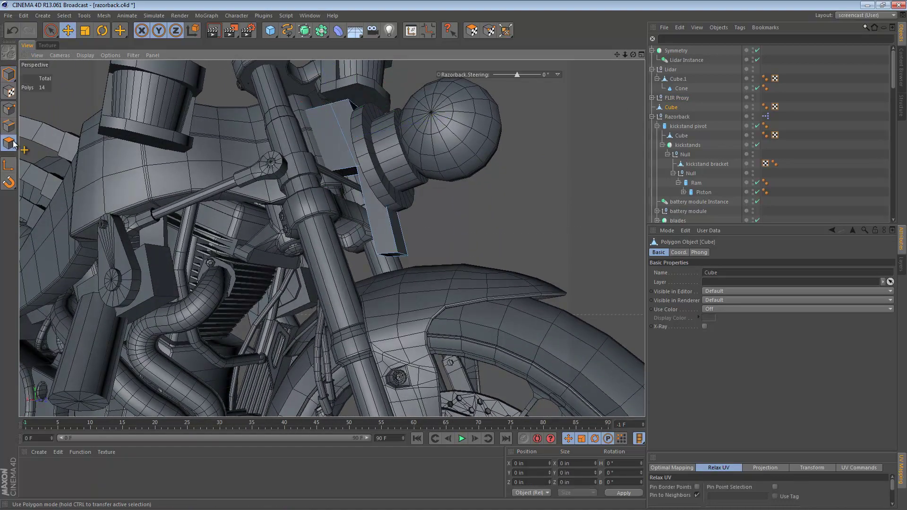
left_click(391, 254)
left_click_drag(383, 231, 436, 272, "alt")
right_click_drag(378, 194, 283, 181, "alt")
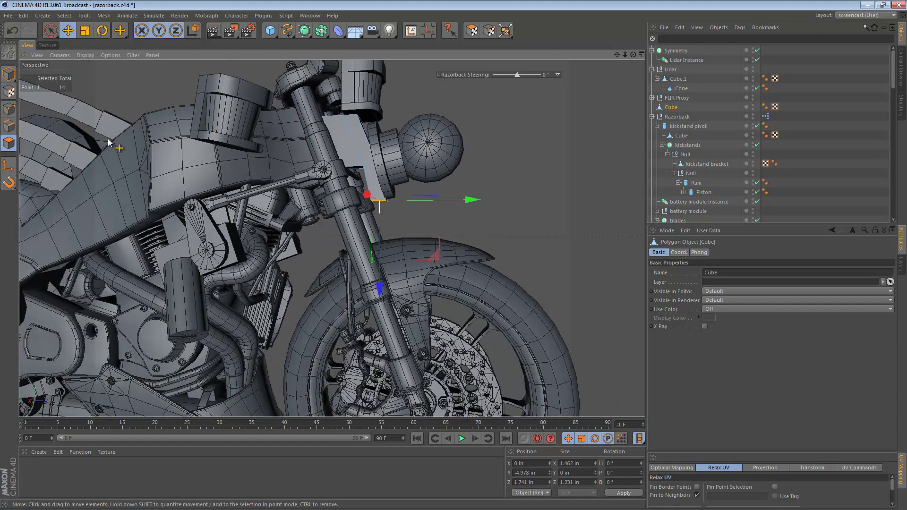
left_click(3, 77)
Step: Save the scene and deselect the bracket Cube
left_click_drag(359, 184, 411, 202, "alt")
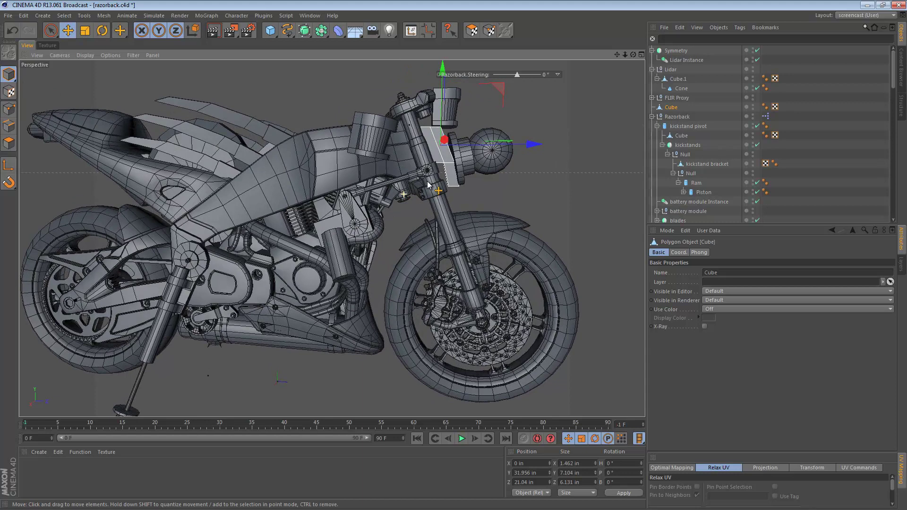
key("ctrl+s")
left_click(411, 205)
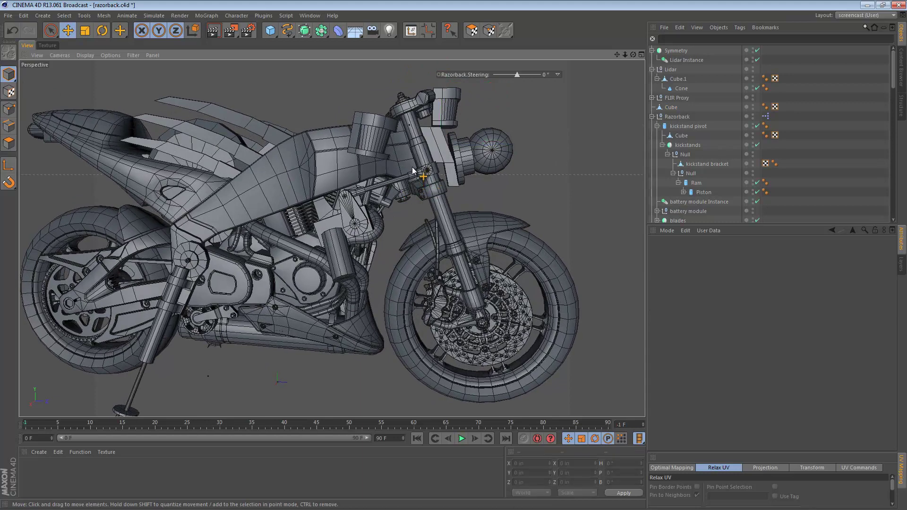
Step: Examine the whole motorcycle from the side, from above and from behind, focusing on the tank, blades and seat area
right_click_drag(412, 167, 362, 183, "alt")
left_click_drag(362, 183, 369, 189, "alt")
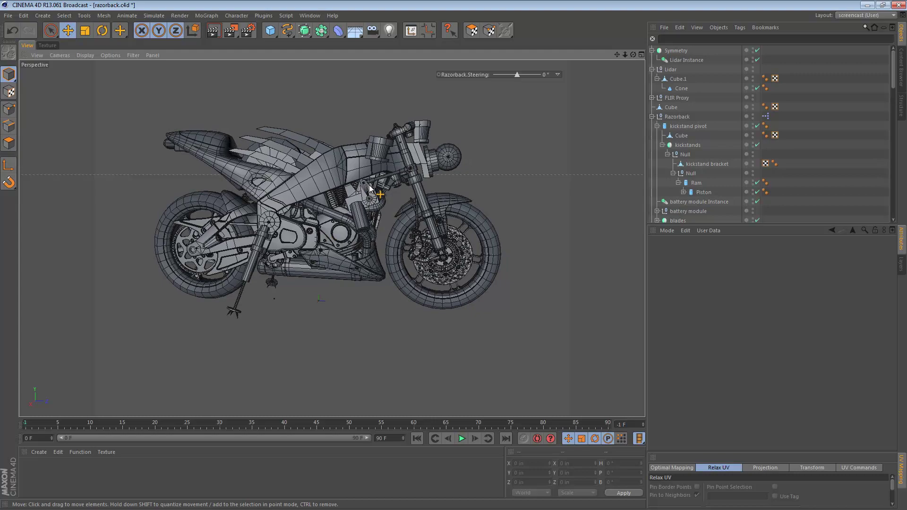
left_click_drag(343, 170, 446, 155, "alt")
scroll(404, 137, "up", 5)
scroll(405, 158, "down", 6)
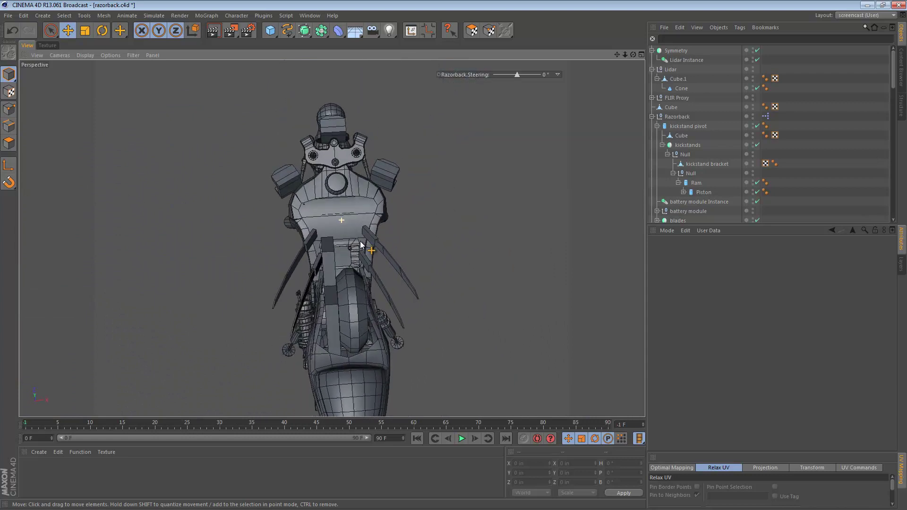
left_click_drag(360, 244, 370, 247, "alt")
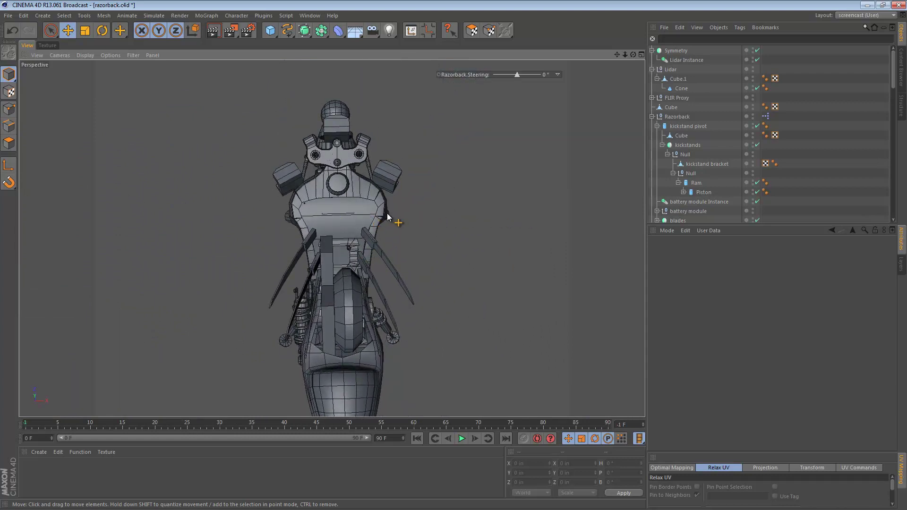
left_click_drag(361, 222, 300, 206, "alt")
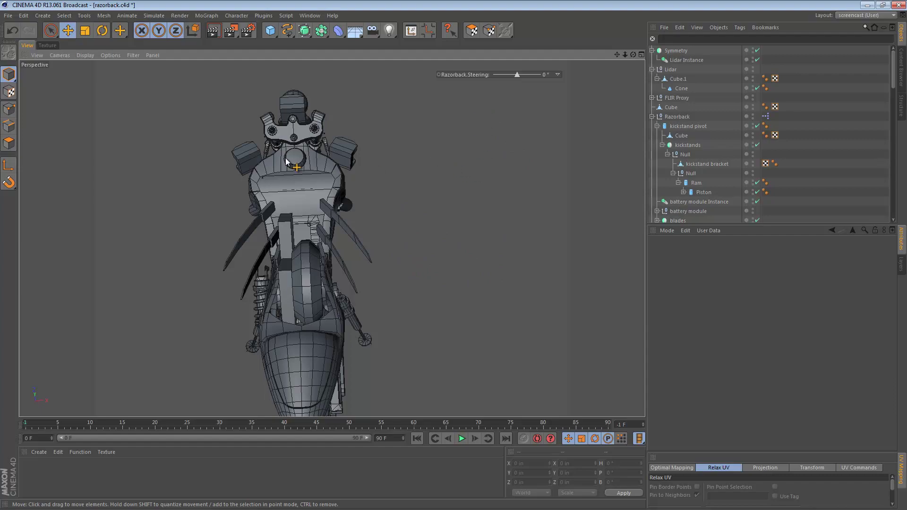
left_click_drag(347, 187, 138, 82, "alt")
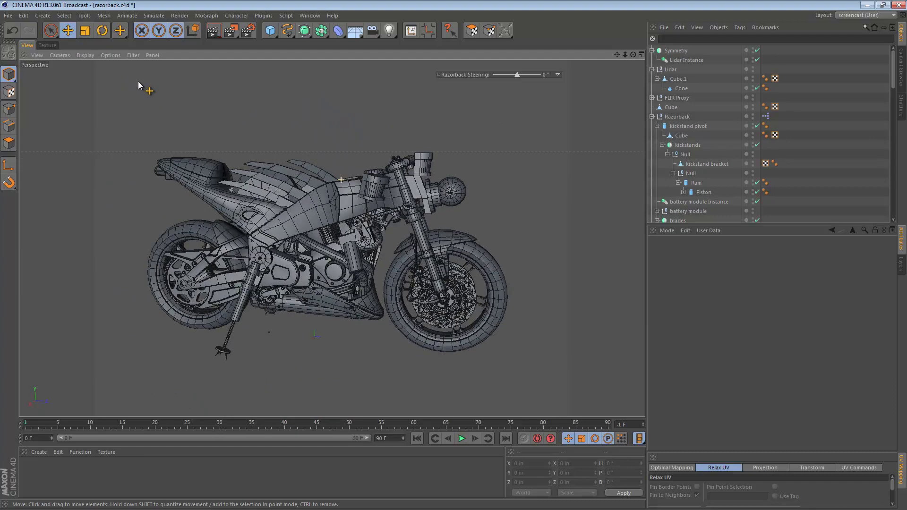
right_click_drag(326, 194, 363, 179, "alt")
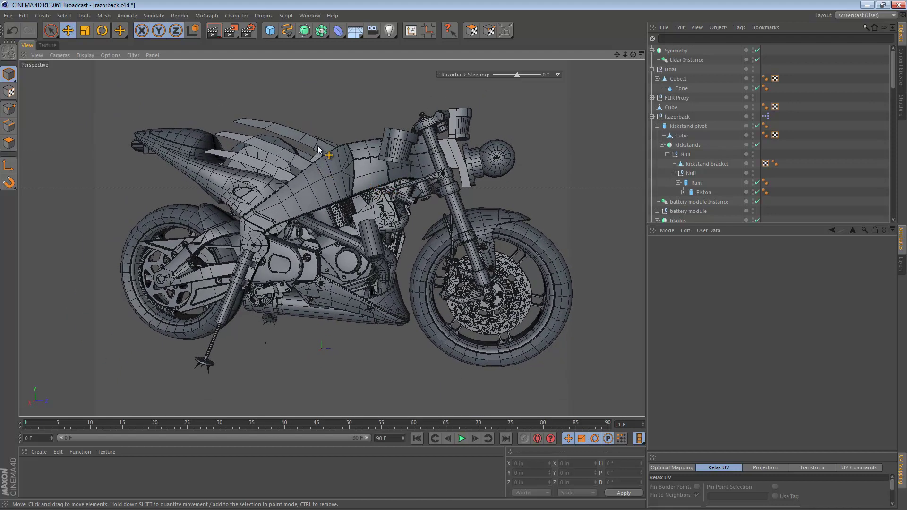
left_click_drag(359, 134, 447, 290, "alt")
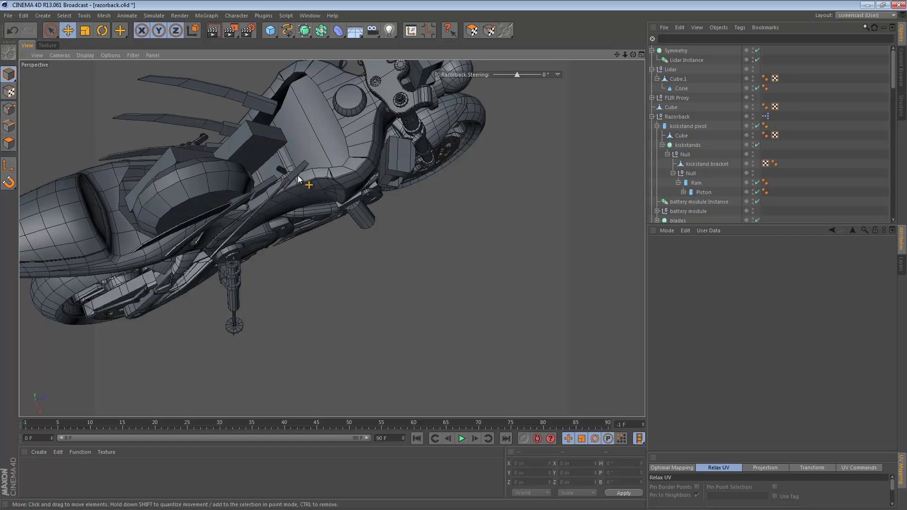
left_click_drag(345, 242, 507, 186, "alt")
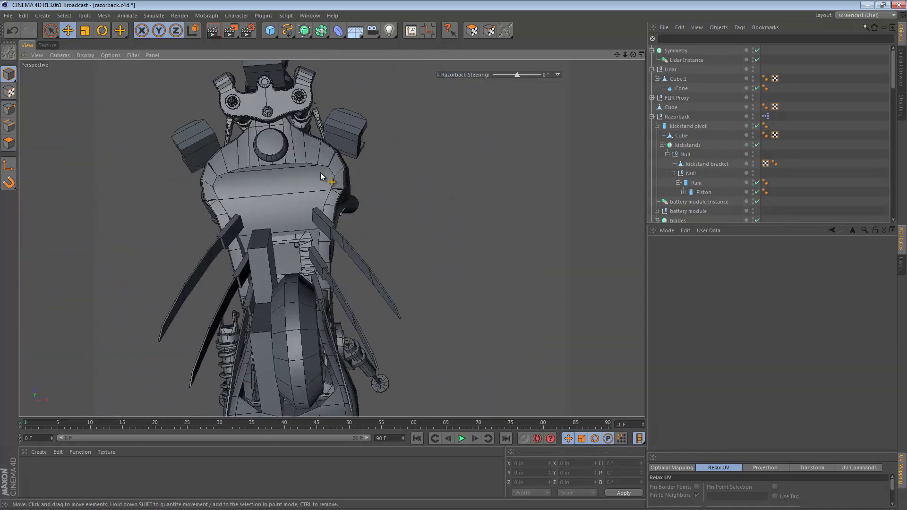
left_click_drag(302, 226, 321, 226, "alt")
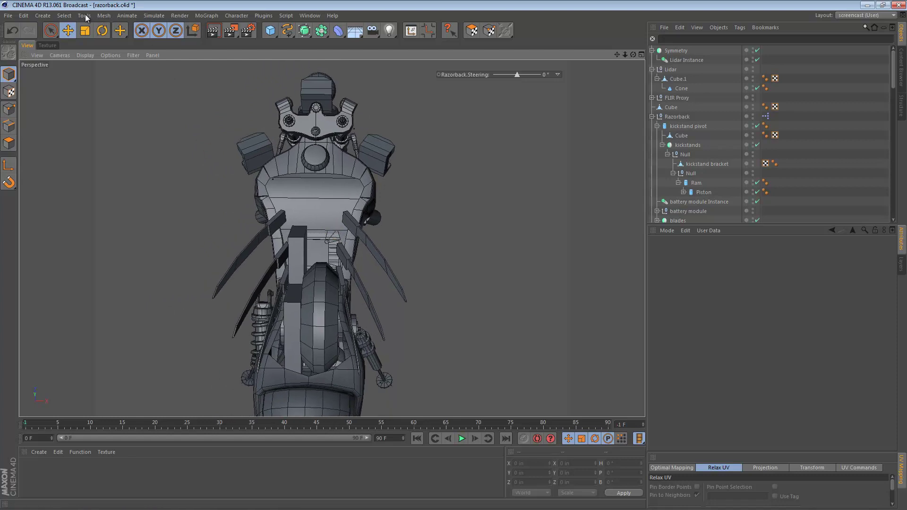
Step: Sketch a jointed arm reaching out and down from the tank, ending in a gun shape, with Doodle Paint, and delete the doodle
left_click(85, 17)
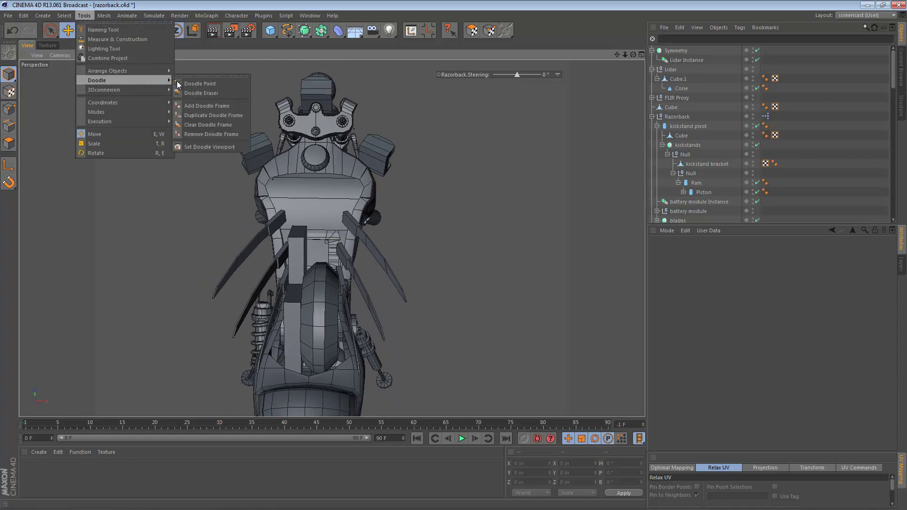
left_click(179, 84)
mouse_move(355, 182)
left_mouse_down()
mouse_move(312, 197)
mouse_move(352, 222)
mouse_move(359, 201)
mouse_move(278, 208)
mouse_move(321, 180)
mouse_move(349, 208)
mouse_move(337, 185)
mouse_move(439, 165)
left_mouse_up()
mouse_move(359, 218)
left_mouse_down()
mouse_move(331, 222)
mouse_move(392, 208)
left_mouse_up()
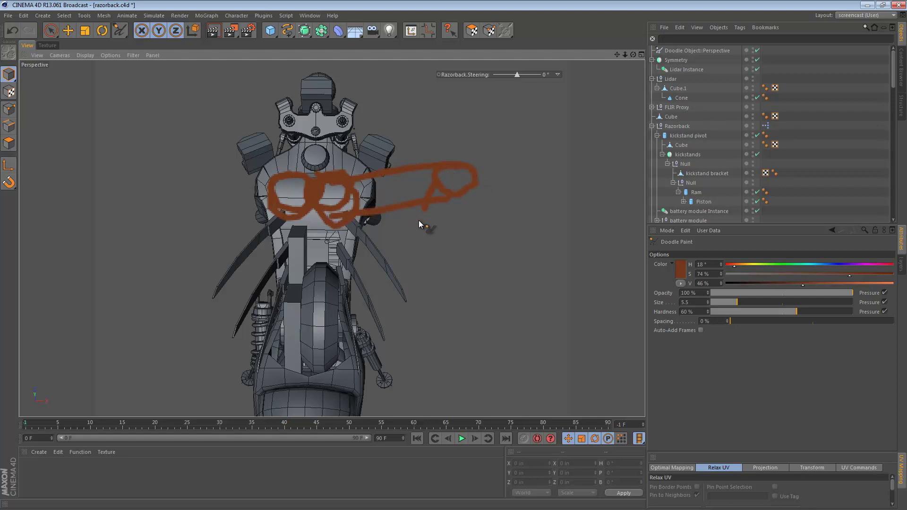
mouse_move(477, 186)
left_mouse_down()
mouse_move(431, 276)
mouse_move(399, 268)
left_mouse_up()
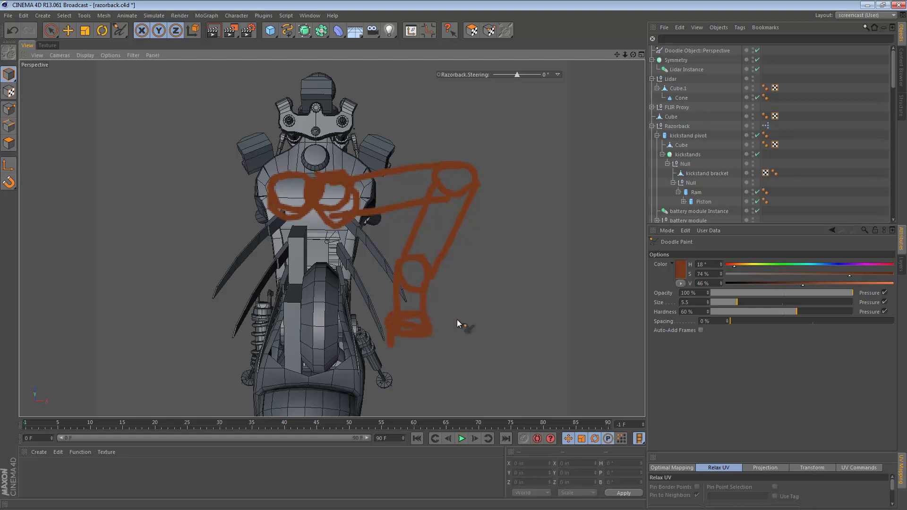
left_click_drag(431, 322, 570, 321)
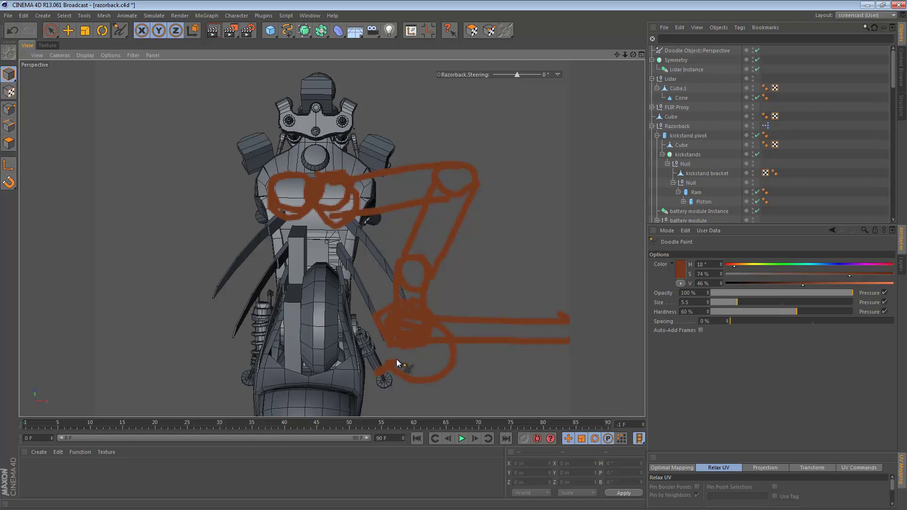
left_click_drag(378, 374, 406, 359)
key("Delete")
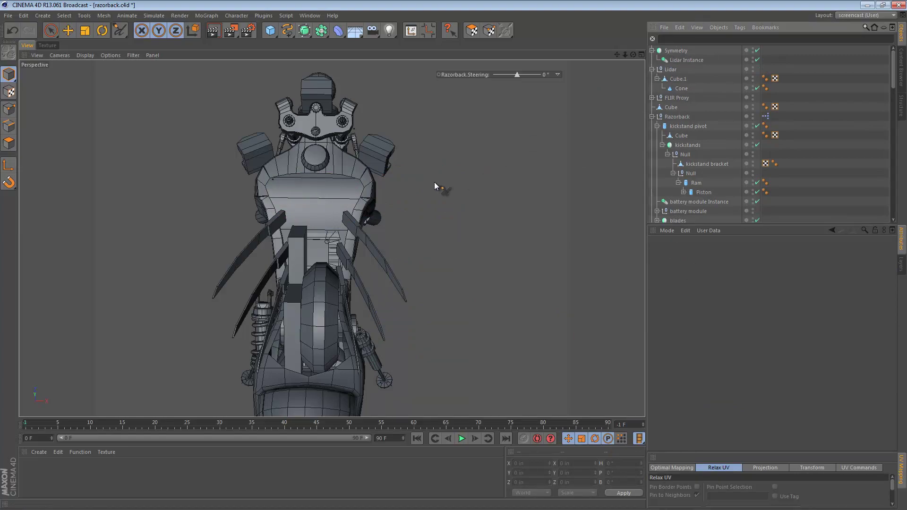
Step: Add a Cube, scale it down to about 6.3 in per side and place it over the tank in the side view
left_click_drag(387, 191, 195, 101, "alt")
left_click_drag(399, 278, 348, 205, "alt")
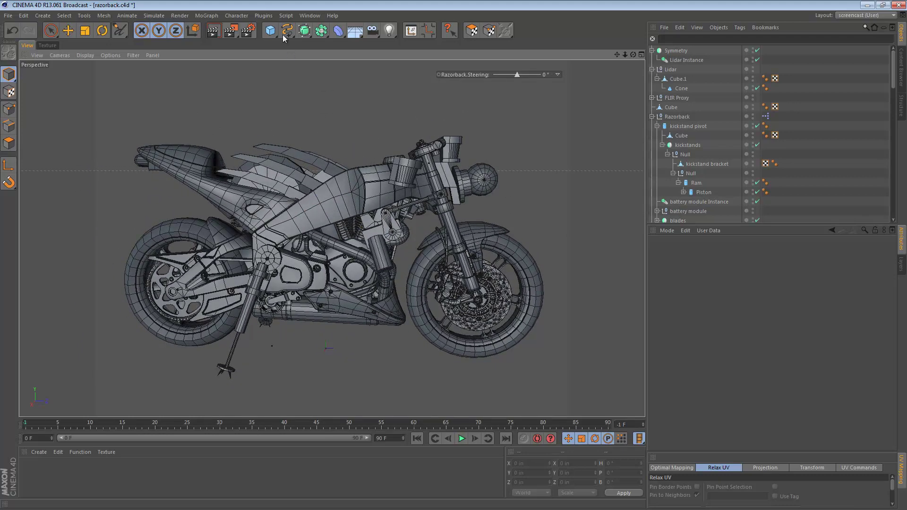
left_click(270, 30)
middle_click(333, 256)
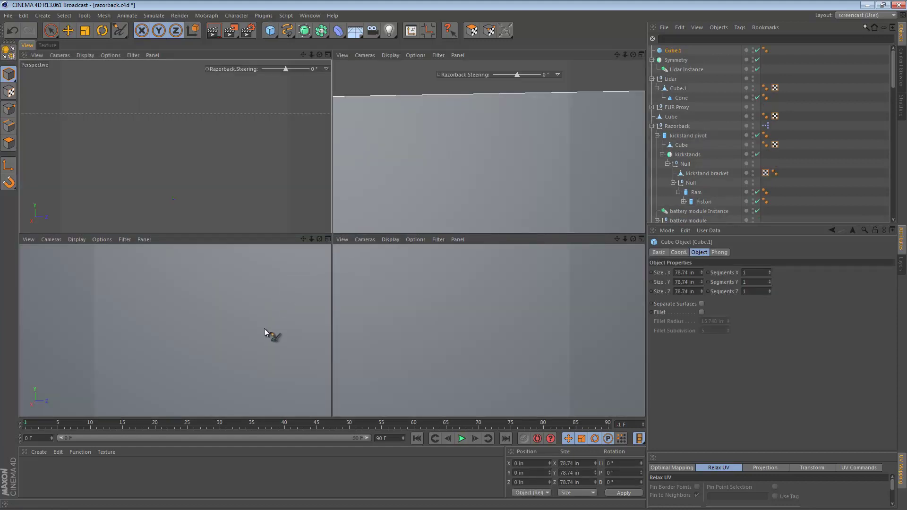
middle_click(268, 327)
key("e")
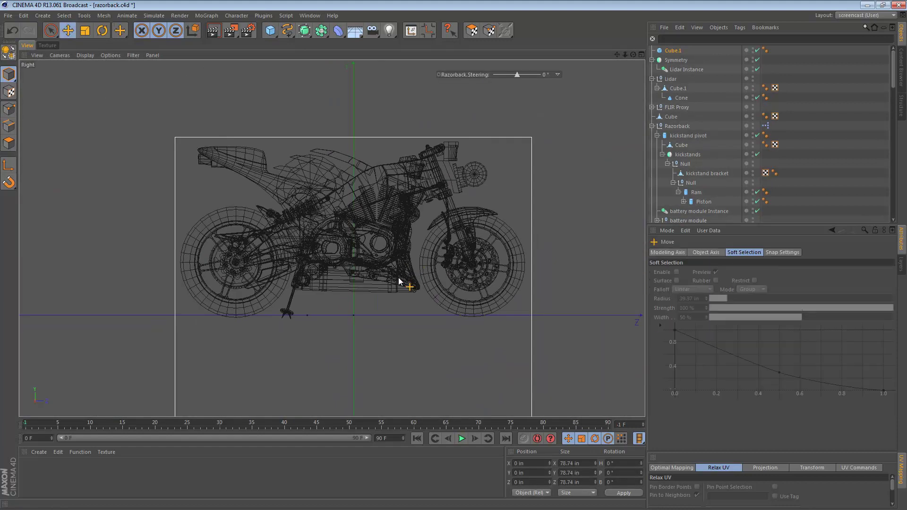
left_click_drag(393, 335, 109, 262)
key("t")
scroll(451, 193, "up", 5)
middle_click_drag(451, 193, 406, 283, "alt")
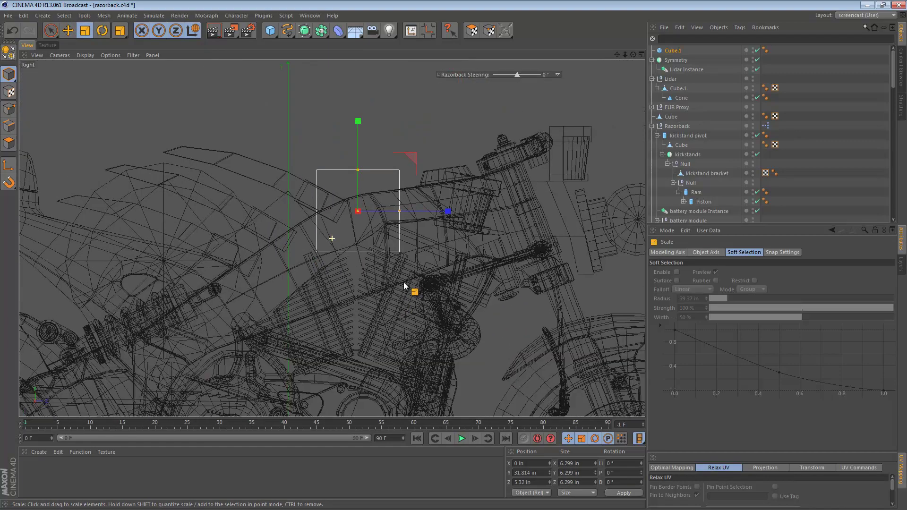
Step: Tilt the new cube about 13° to follow the tank and resize it to about 5.0 × 3.3 × 6.6 in
key("e")
left_click_drag(397, 265, 413, 291)
key("r")
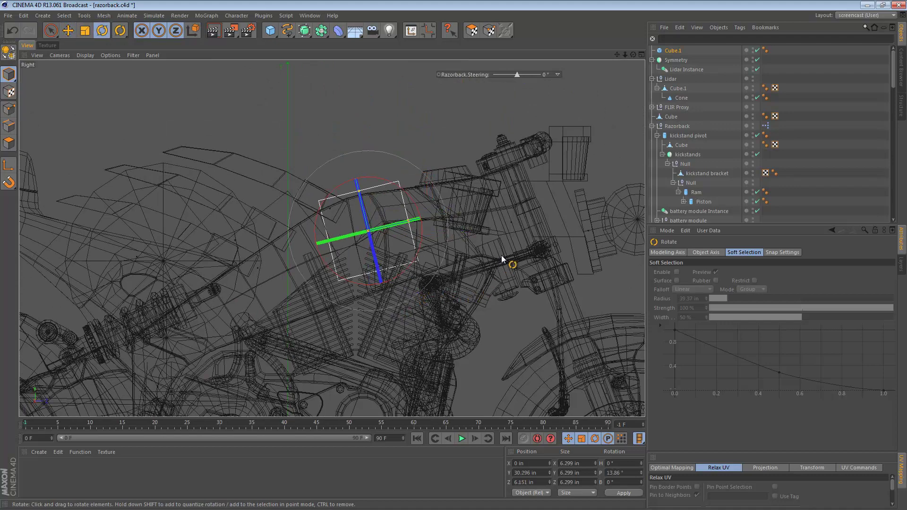
left_click_drag(502, 254, 470, 269)
key("e")
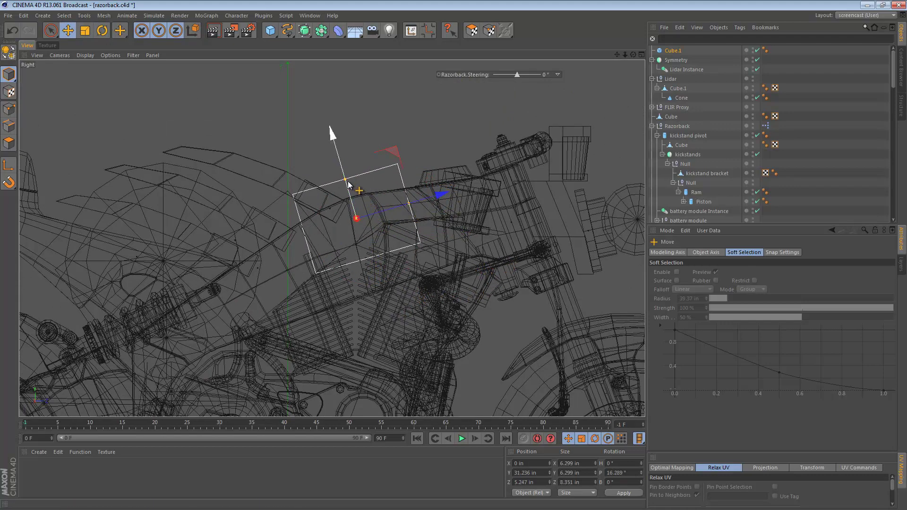
left_click_drag(387, 235, 508, 233)
key("t")
key("r")
Step: Narrow the cube to about 3.4 in wide in the top view and shift it to about X 1.8 in
key("F2")
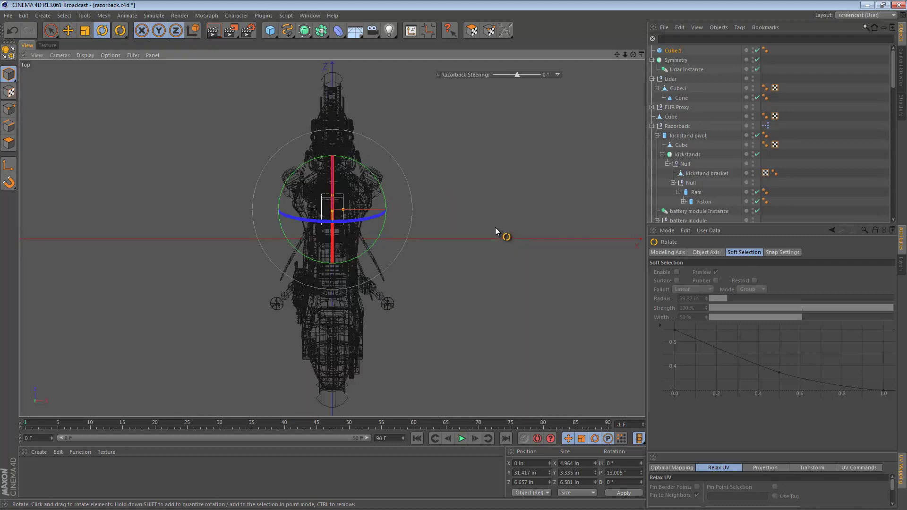
scroll(372, 217, "up", 10)
key("e")
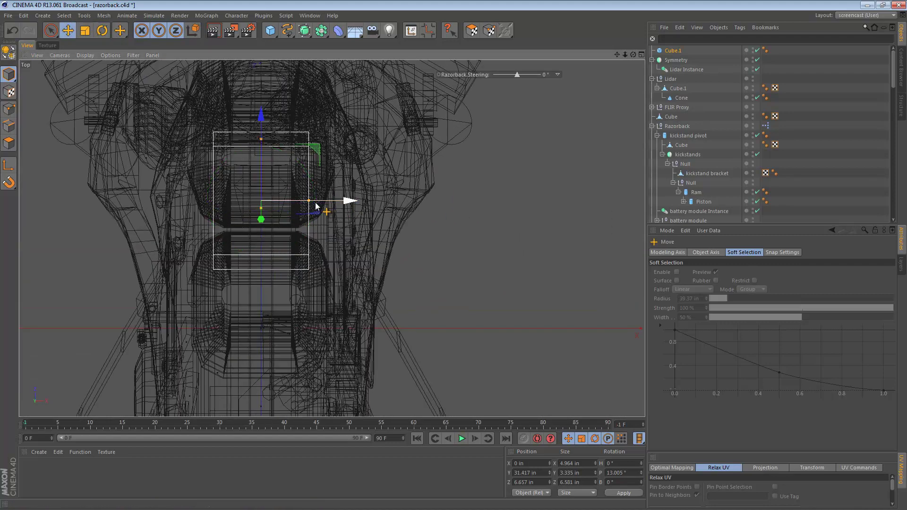
left_click_drag(309, 204, 293, 203)
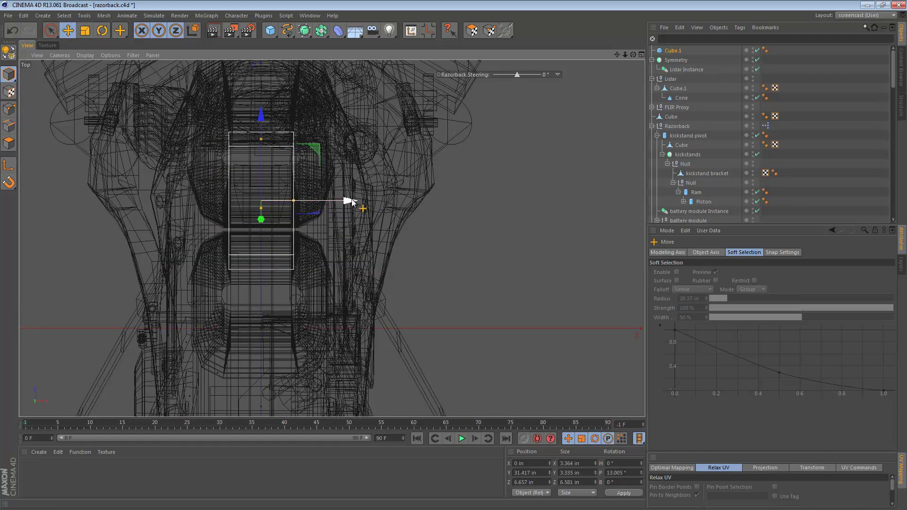
left_click_drag(350, 203, 385, 202)
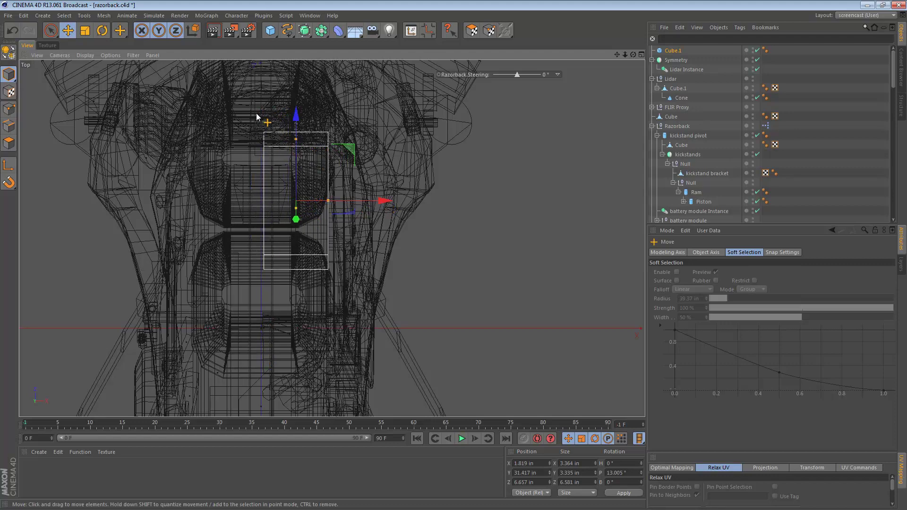
Step: Try moving the cube across to the opposite side of the tank
key("F1")
left_click_drag(325, 181, 267, 268, "alt")
left_click_drag(417, 184, 577, 227, "alt")
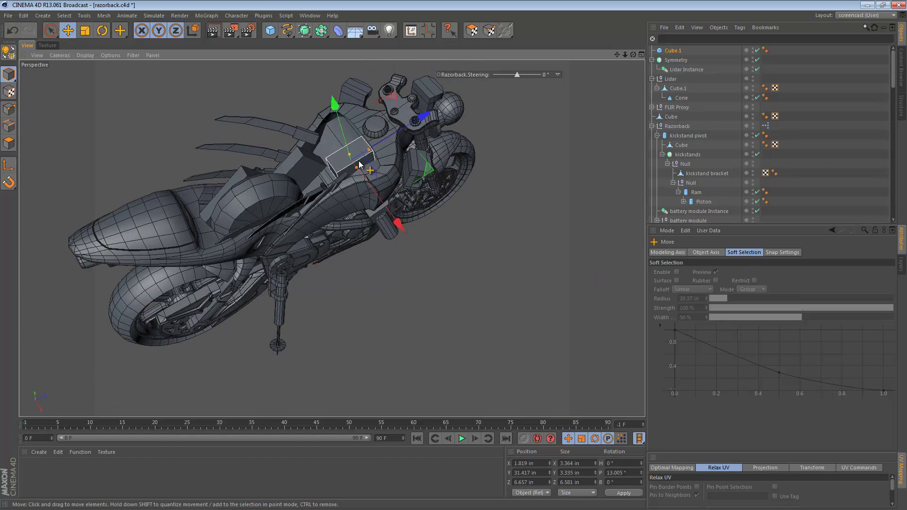
left_click_drag(359, 164, 398, 175, "alt")
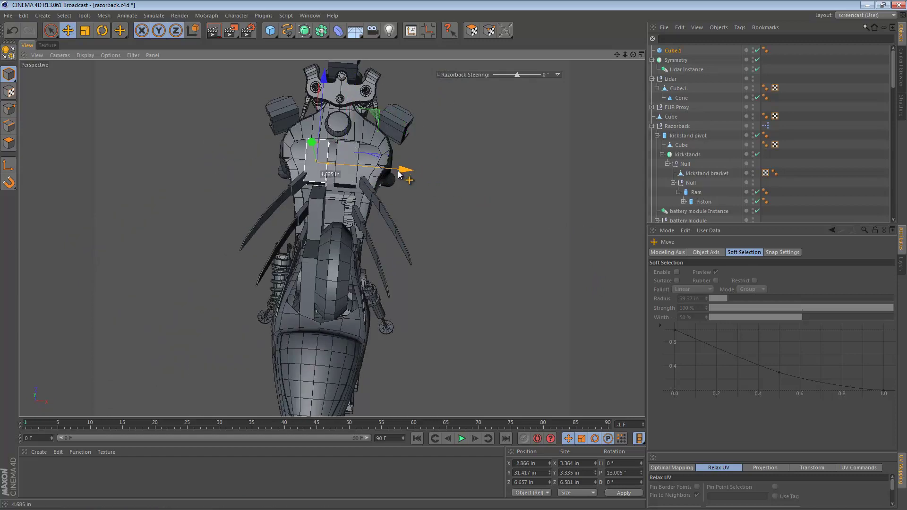
key("ctrl+z")
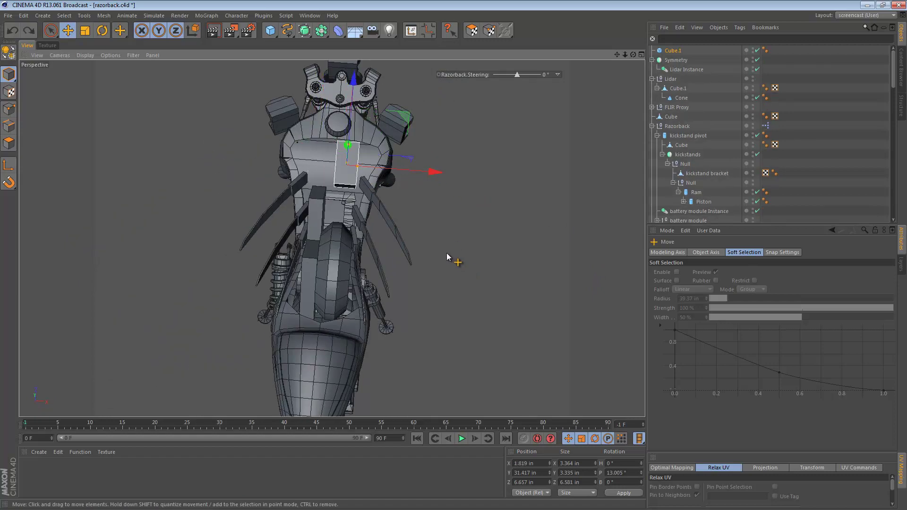
Step: Raise the cube partly out of the tank and shift it slightly rearward, to about Y 33.4 in and Z 5.9 in
left_click_drag(378, 166, 323, 120, "alt")
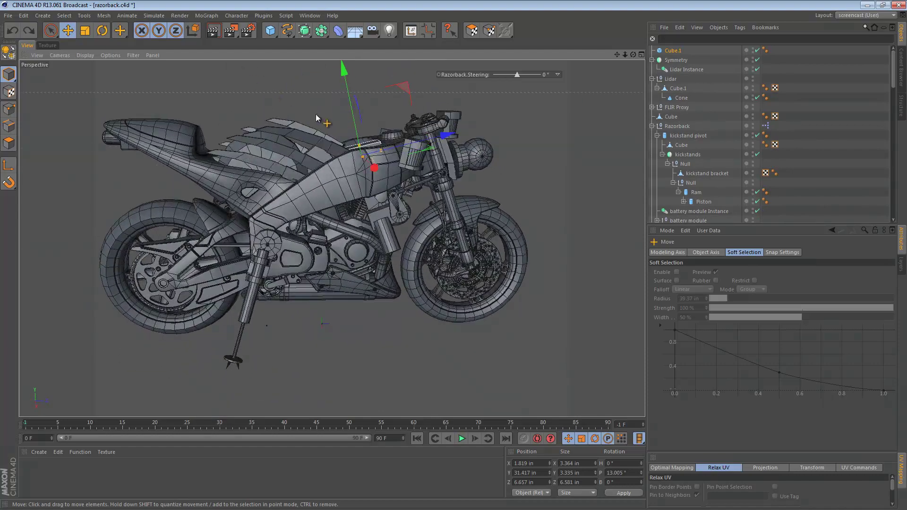
middle_click(303, 365)
middle_click(302, 365)
scroll(389, 222, "up", 3)
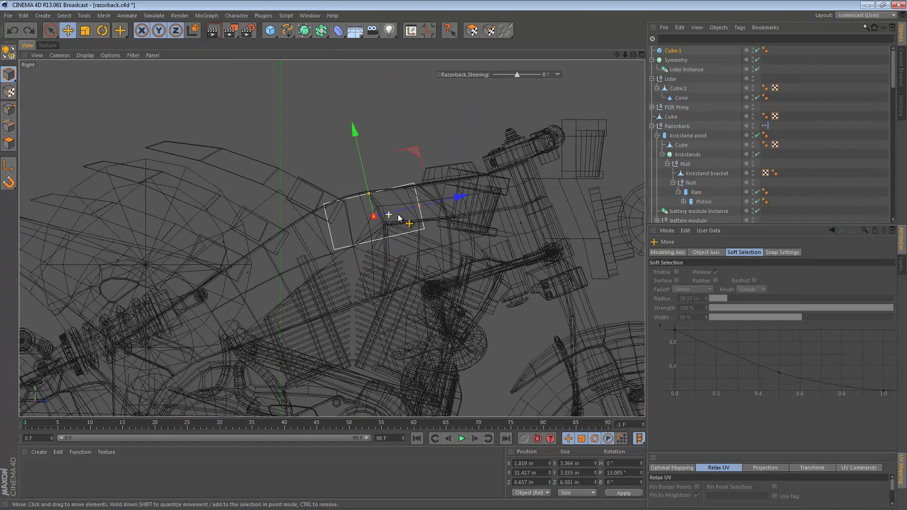
scroll(373, 226, "down", 2)
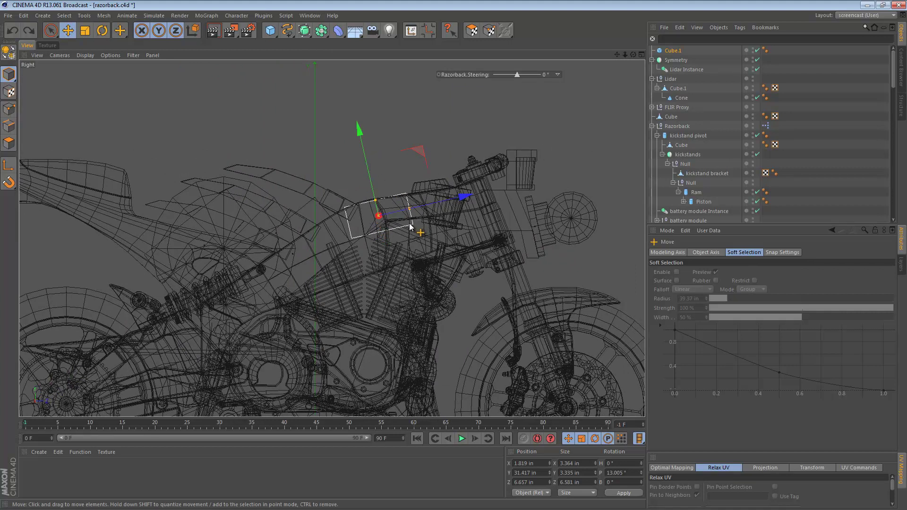
middle_click_drag(415, 248, 418, 322, "alt")
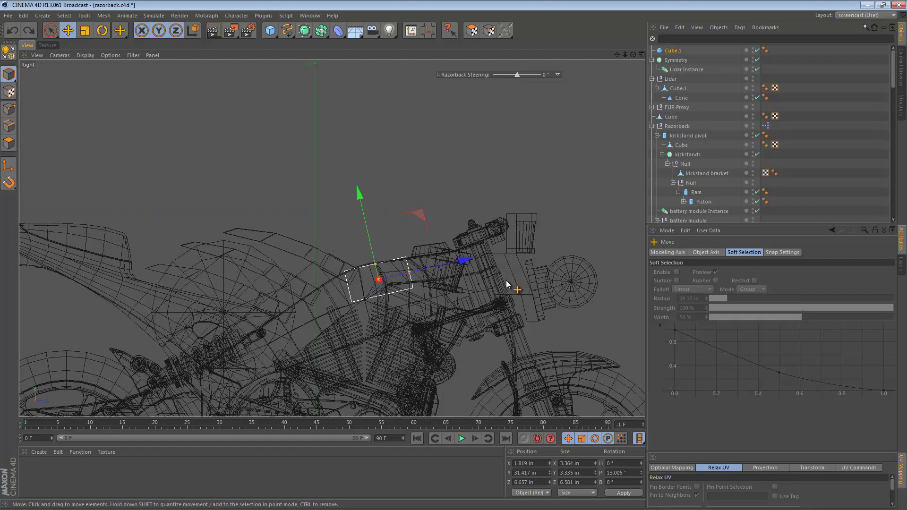
middle_click_drag(411, 274, 390, 216, "alt")
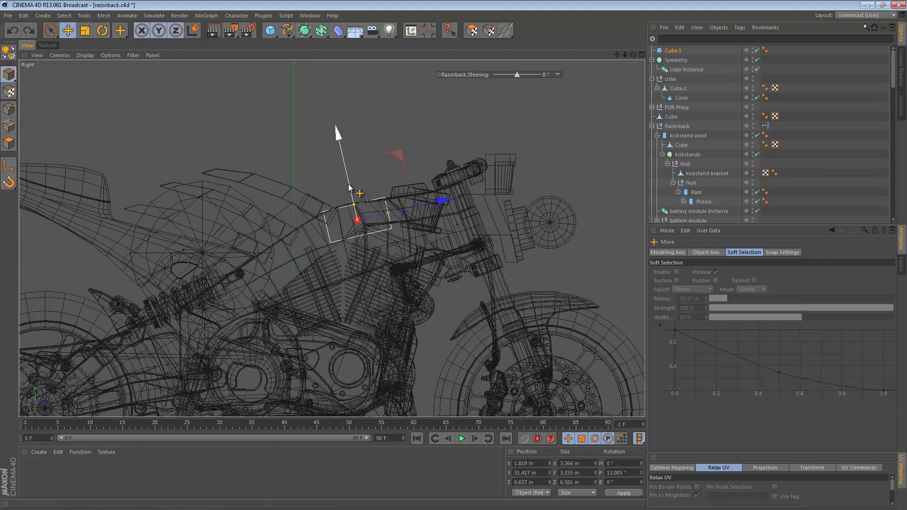
left_click_drag(350, 184, 350, 167)
left_click_drag(409, 183, 402, 183)
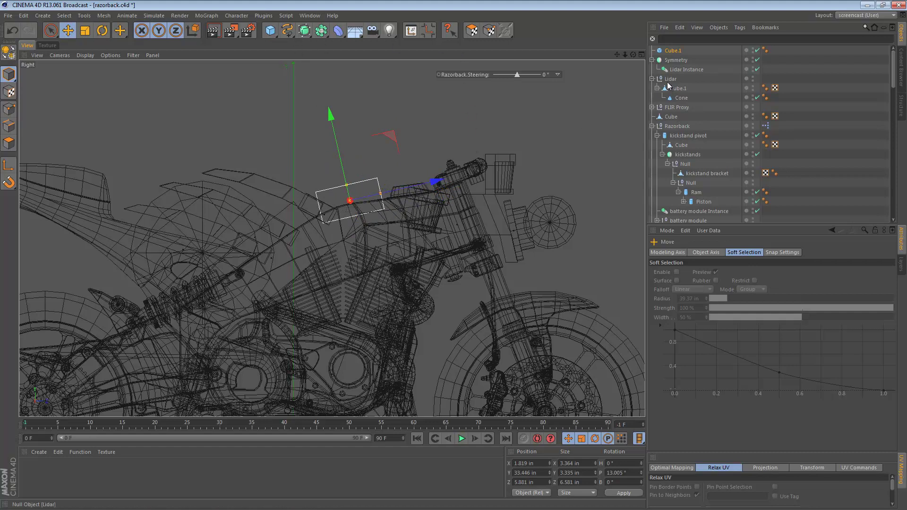
Step: Duplicate the cube as a child of the original, rotate the copy to about 75.6° pitch and stand it upright on the base
left_click(674, 50)
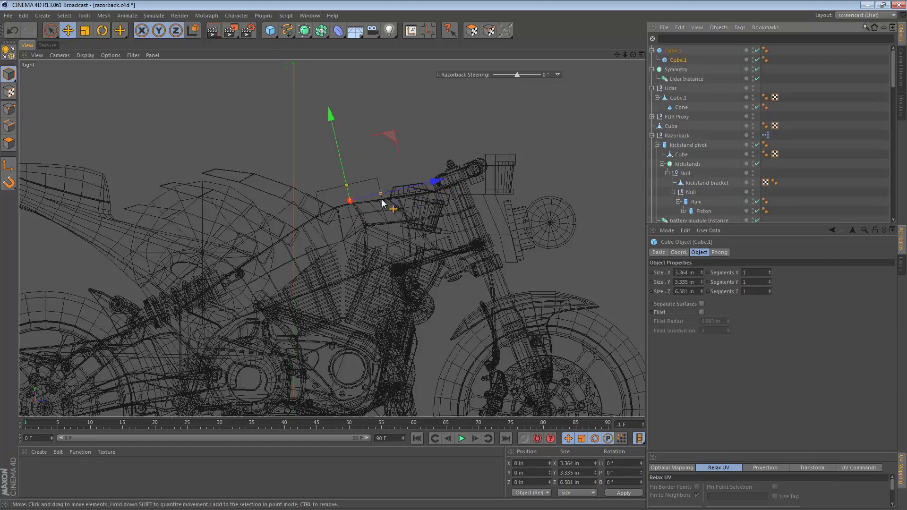
left_click_drag(343, 171, 348, 133)
key("r")
key("e")
left_click_drag(285, 174, 290, 170)
middle_click_drag(364, 184, 316, 204, "alt")
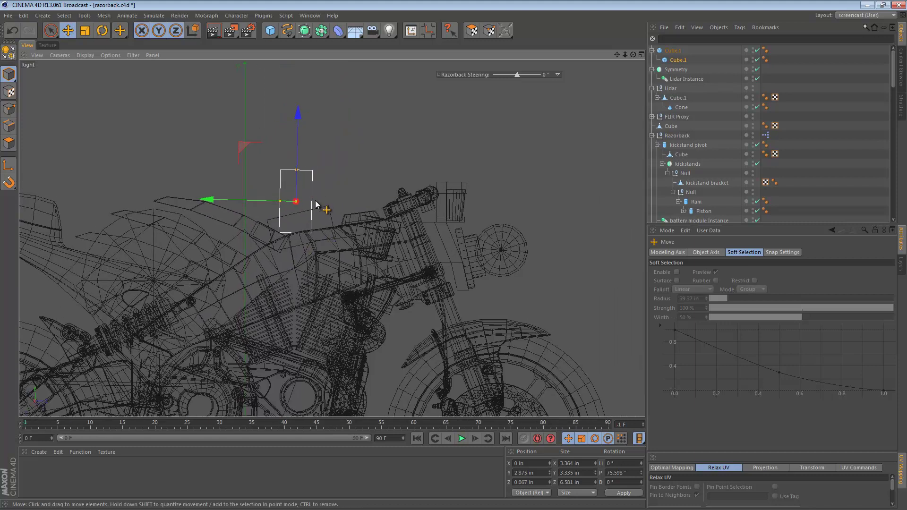
Step: Make the upright cube editable and raise its four bottom points to about Z -1.7 in
key("c")
key("Return")
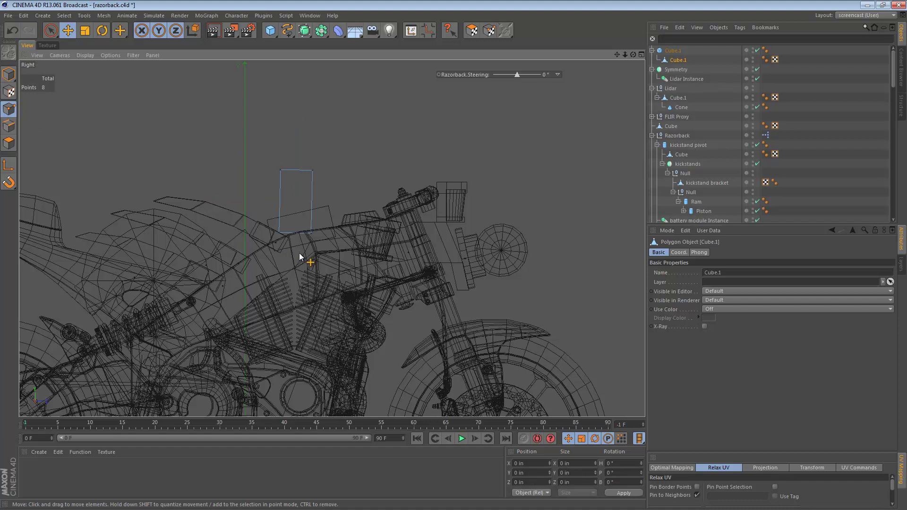
left_click_drag(270, 221, 271, 222)
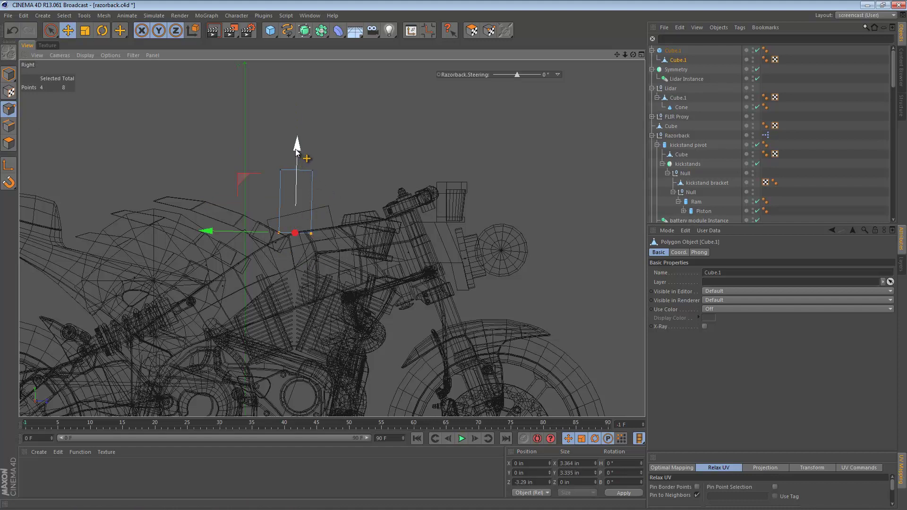
left_click_drag(297, 137, 282, 146)
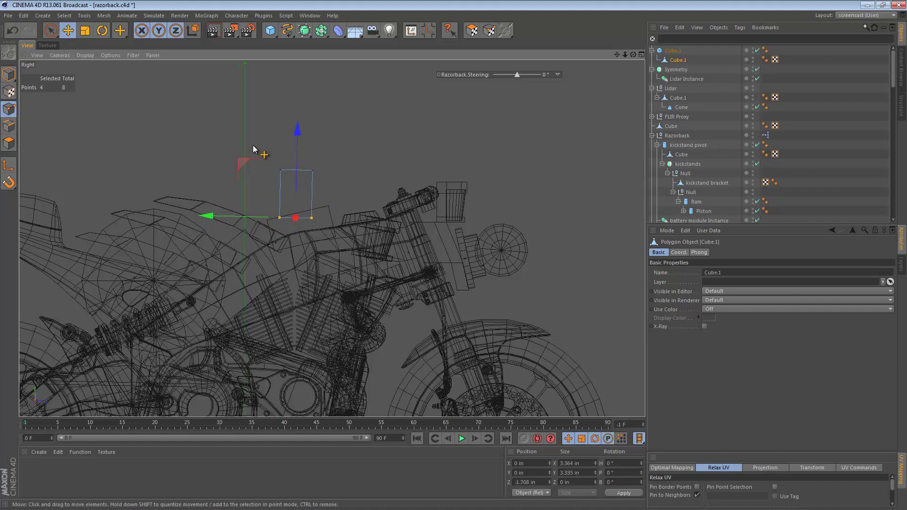
Step: Lengthen the upright cube into an arm segment by raising its four top points to about Z 11.1 in
left_click_drag(300, 88, 453, 273)
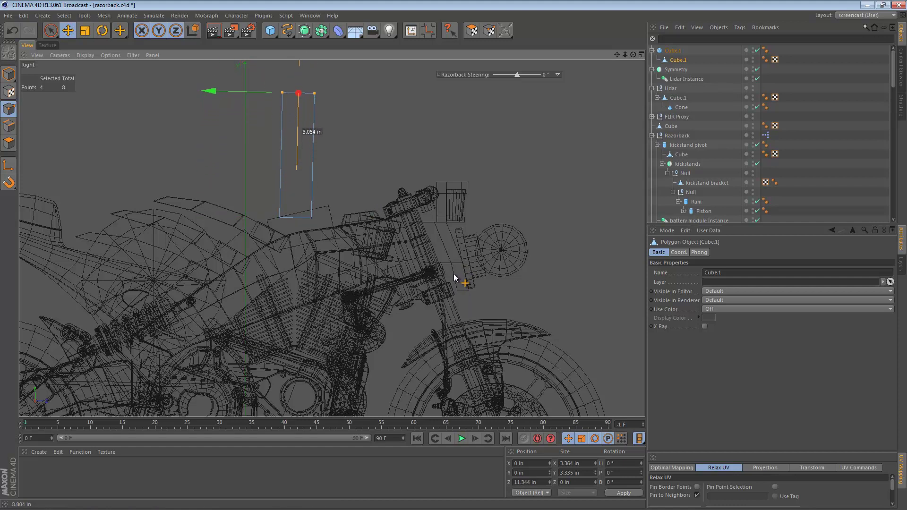
left_click_drag(454, 279, 454, 278)
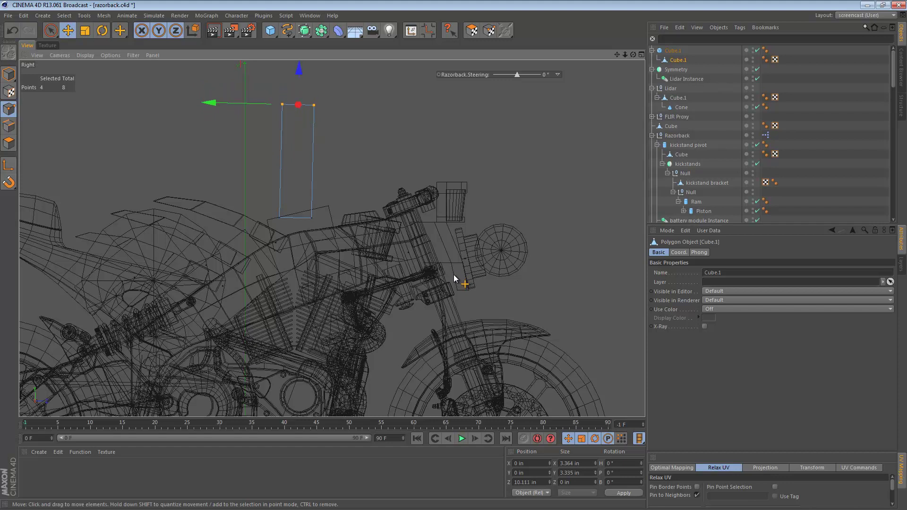
left_click_drag(301, 69, 300, 64)
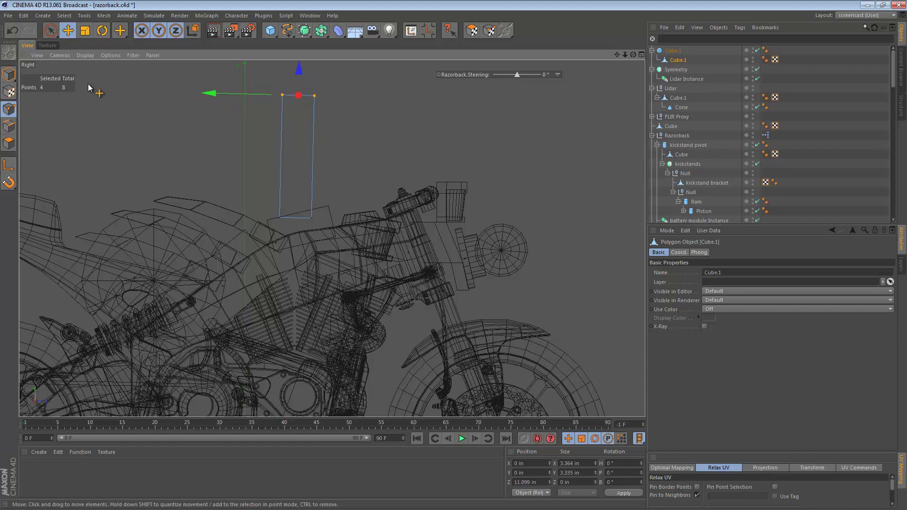
left_click(8, 75)
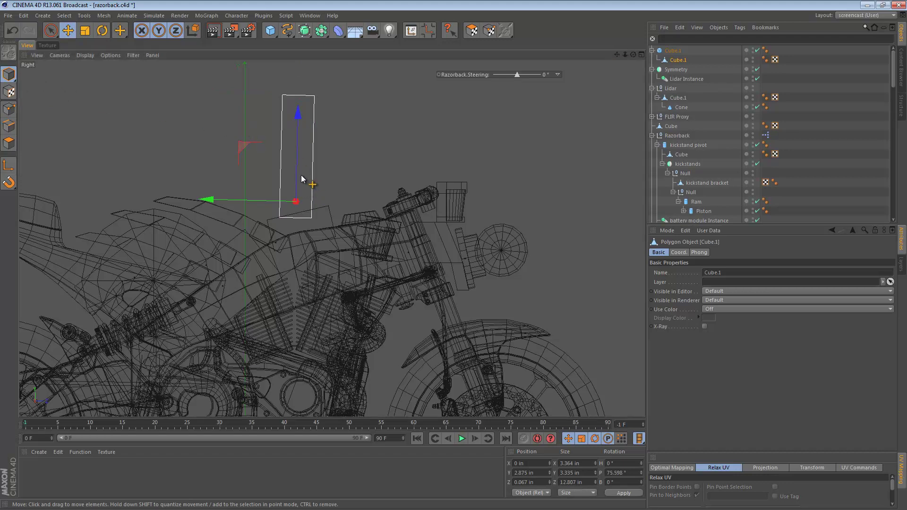
Step: Narrow the upright arm segment to about 2 in along X
key("F1")
mouse_move(351, 175)
left_mouse_down("alt")
mouse_move(373, 156)
mouse_move(479, 174)
left_mouse_up("alt")
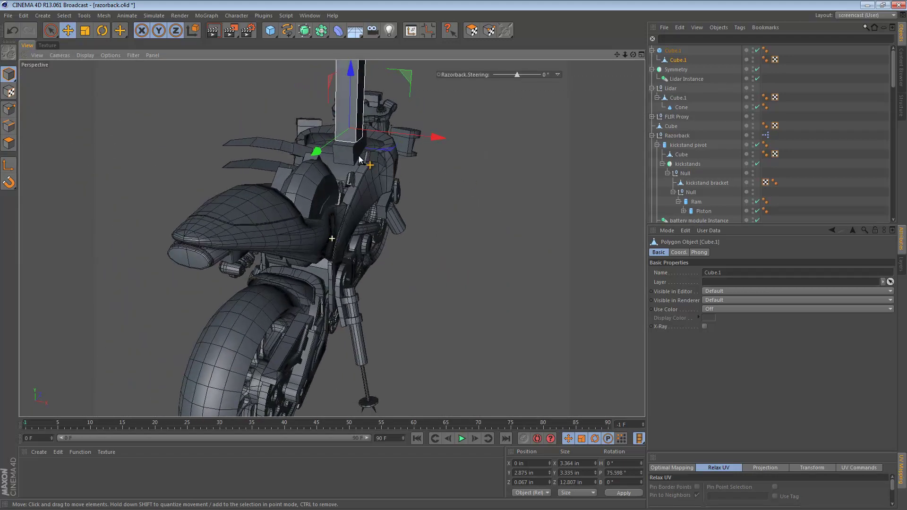
scroll(369, 189, "up", 5)
key("t")
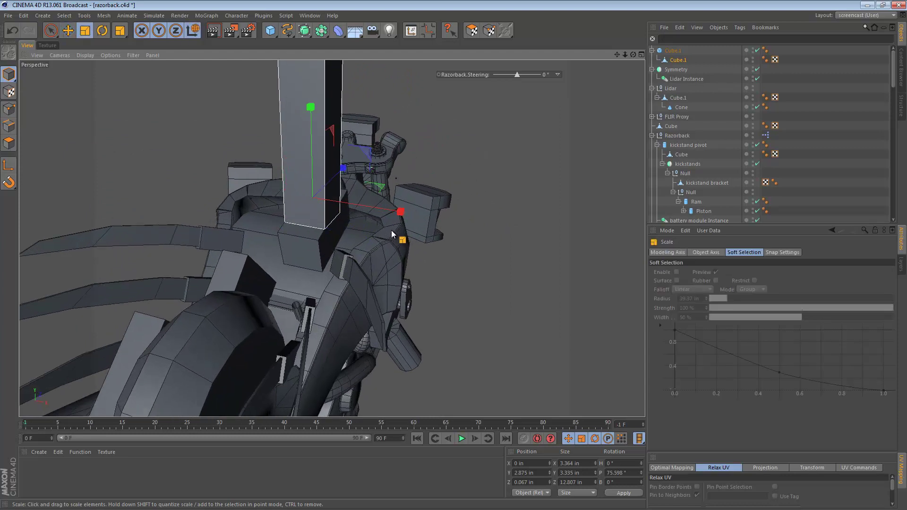
left_click_drag(399, 212, 369, 213)
scroll(350, 217, "down", 4)
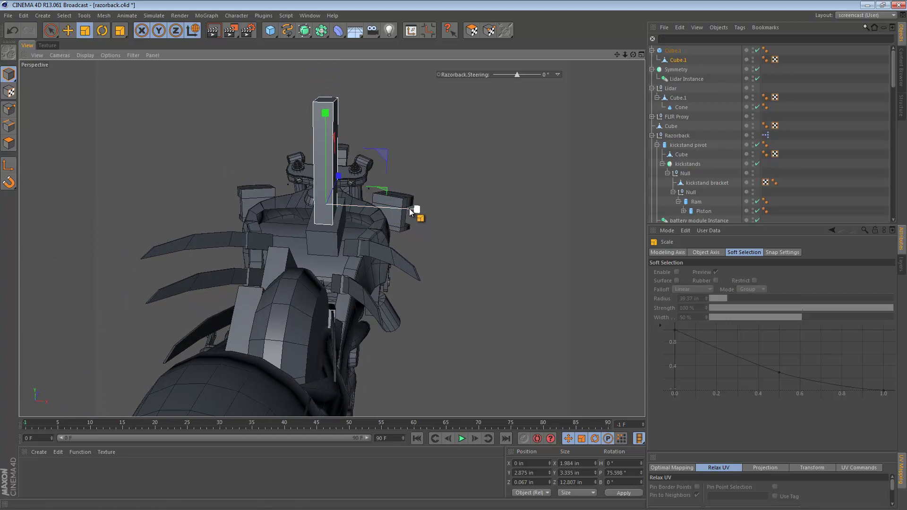
key("e")
key("r")
key("ctrl+z")
Step: Select the parent base cube on the tank and make it editable
key("e")
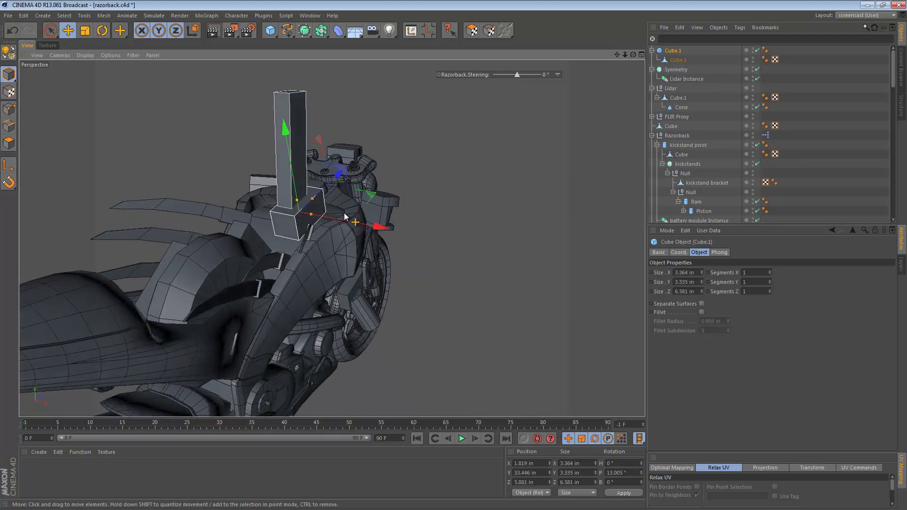
key("c")
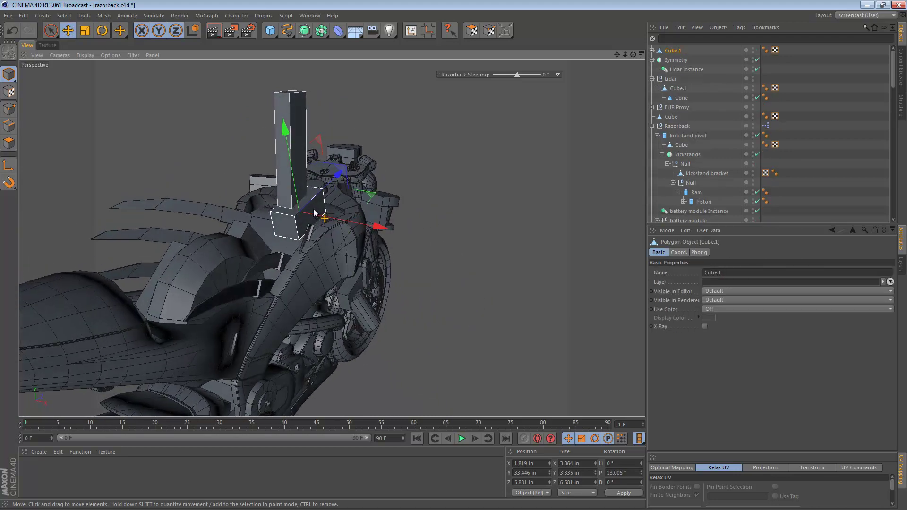
right_click_drag(297, 234, 458, 229, "alt")
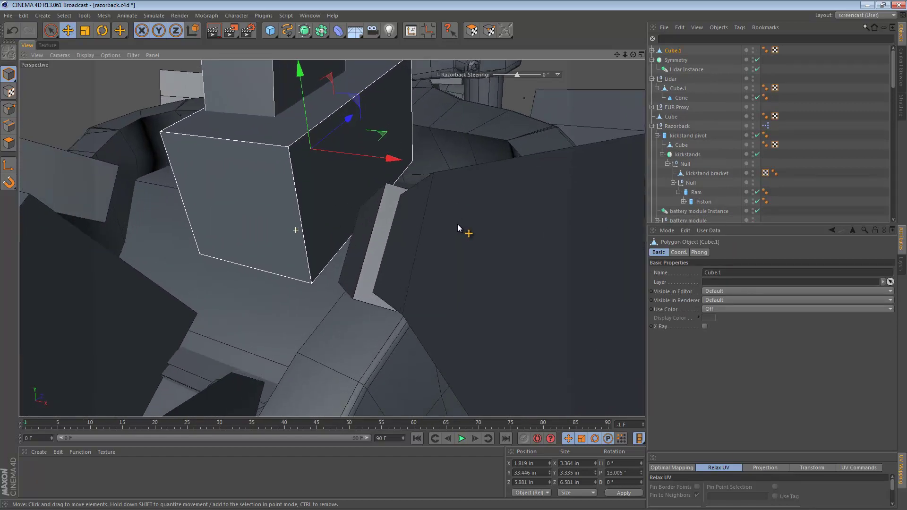
left_click_drag(334, 203, 375, 202, "alt")
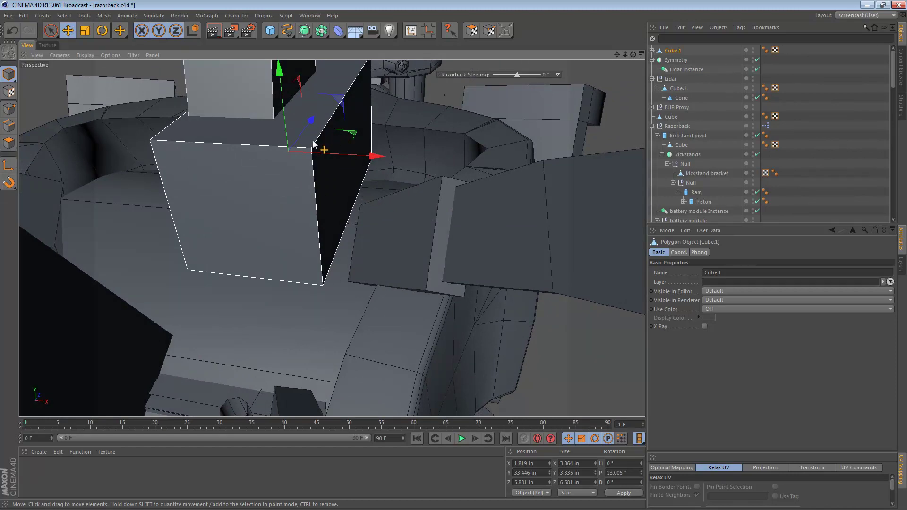
Step: Using wireframe display, move the base cube's axis to its lower side corner, at about X 3.5, Y 31.9, Z 6.2 in, and return to shaded display
mouse_move(313, 144)
left_mouse_down("alt")
mouse_move(341, 129)
mouse_move(342, 112)
left_mouse_up("alt")
key("n")
key("g")
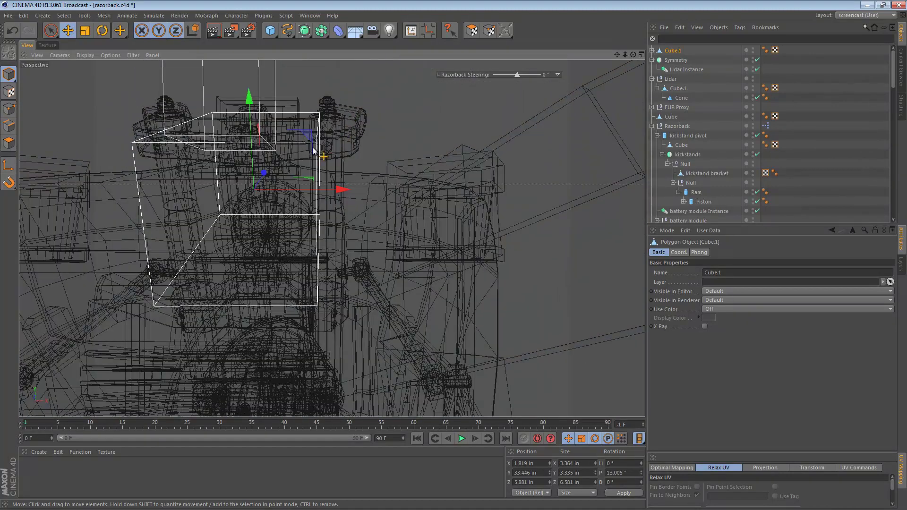
mouse_move(313, 150)
left_mouse_down("alt")
mouse_move(340, 147)
mouse_move(325, 139)
left_mouse_up("alt")
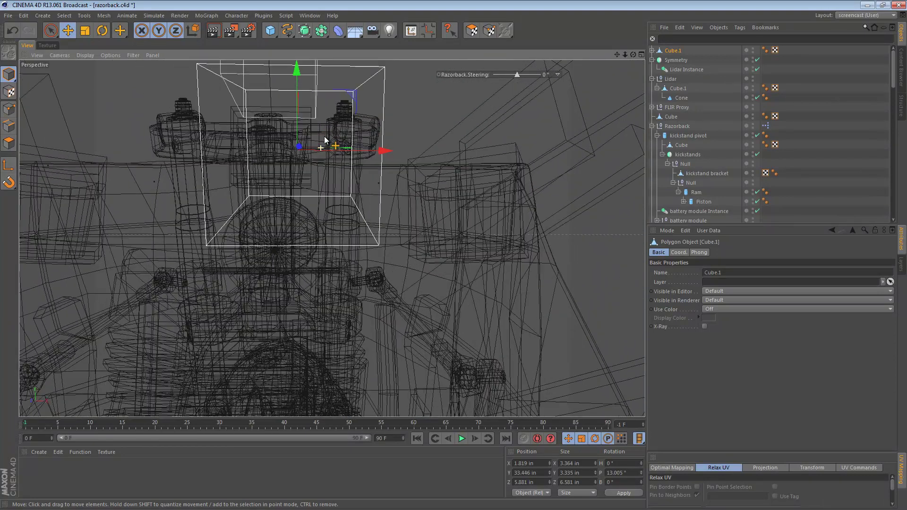
left_click_drag(348, 96, 409, 154)
left_click_drag(366, 211, 344, 183, "alt")
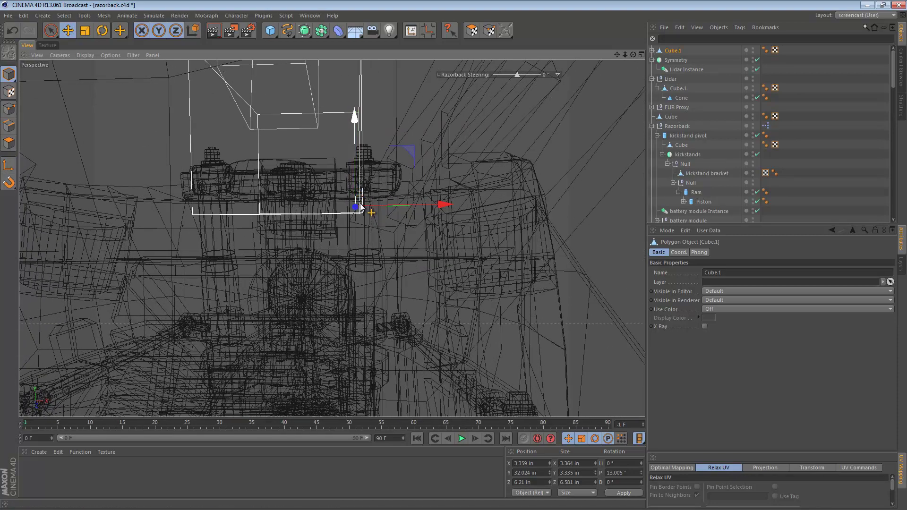
mouse_move(409, 161)
left_mouse_down()
mouse_move(319, 220)
mouse_move(267, 278)
mouse_move(354, 208)
mouse_move(352, 220)
mouse_move(315, 225)
mouse_move(305, 222)
mouse_move(307, 211)
left_mouse_up()
key("n")
key("a")
key("e")
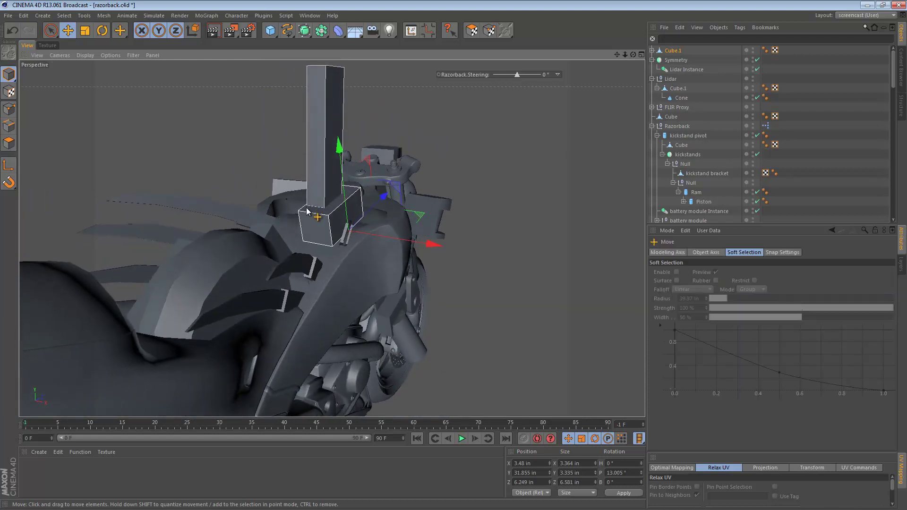
Step: Try banking the base cube sideways about its corner axis, and undo the rotations
key("r")
left_click_drag(368, 186, 312, 232)
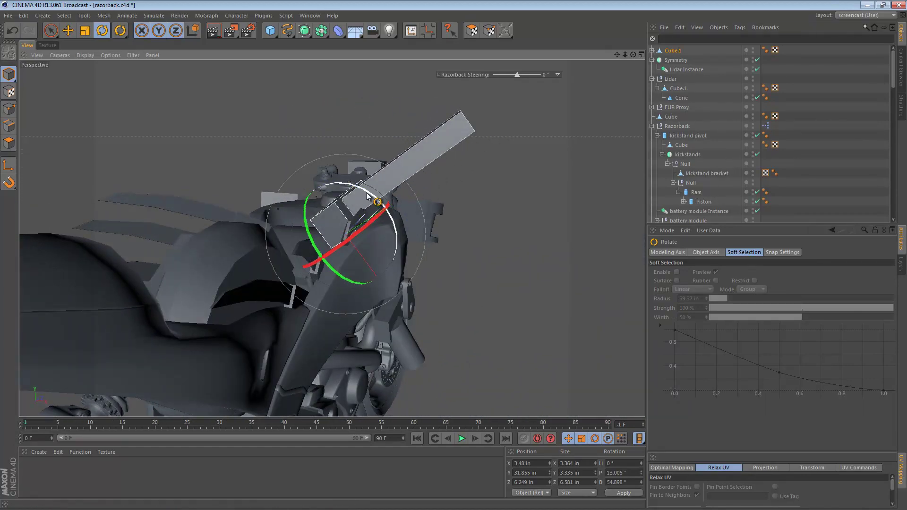
left_click_drag(371, 190, 331, 198)
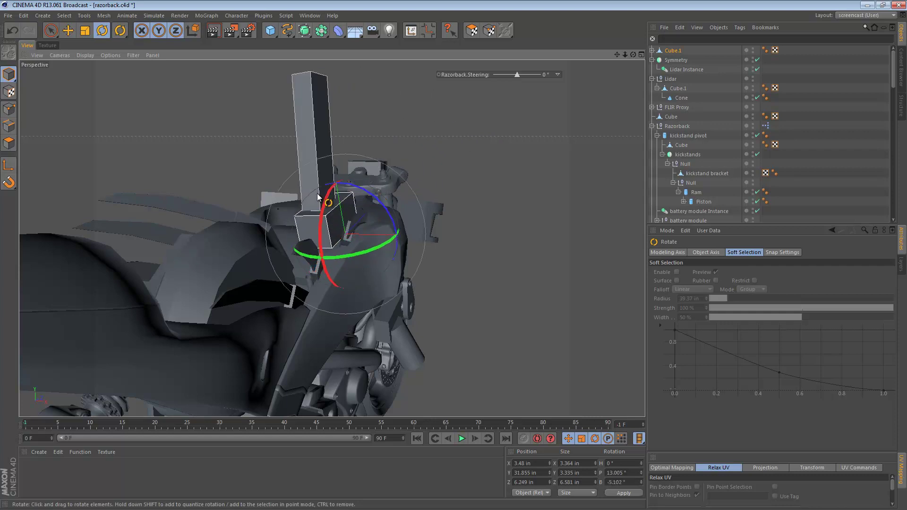
key("ctrl+z")
key("ctrl+z")
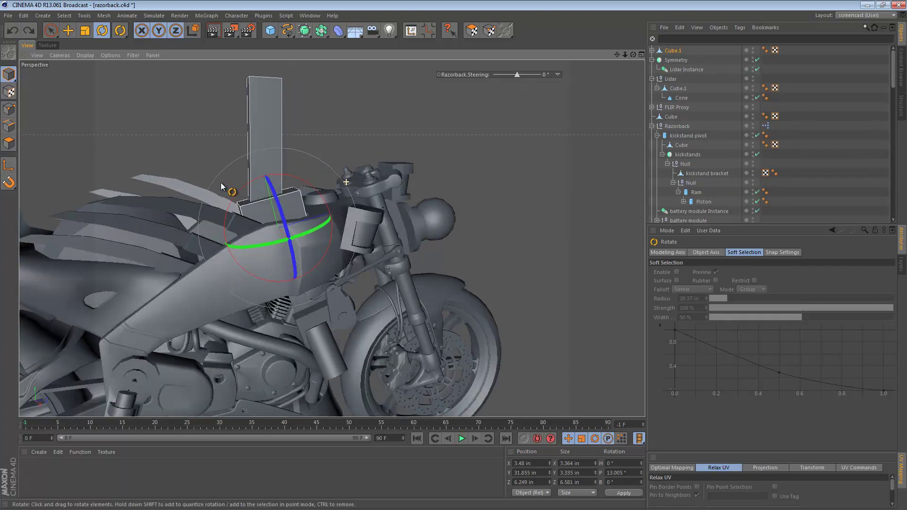
Step: Tilt the upright arm segment forward to a pitch of about 7.5° and duplicate it as its own child
left_click(271, 125)
left_click_drag(289, 142, 320, 190)
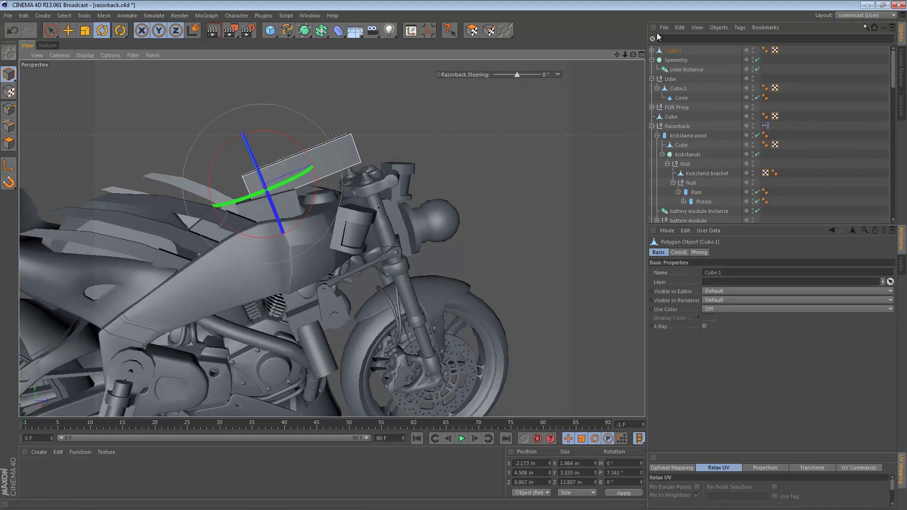
left_click(653, 50)
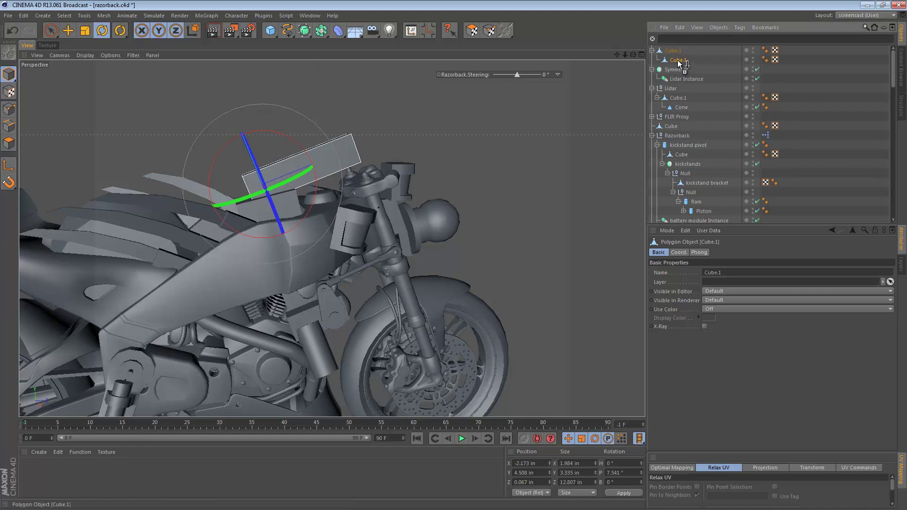
left_click_drag(679, 62, 680, 62, "ctrl")
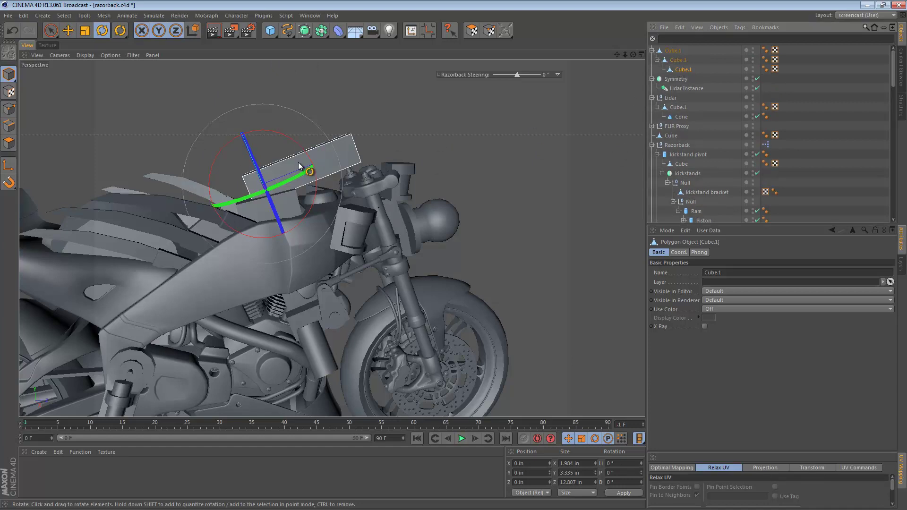
Step: Move the duplicated arm segment to about Z 10.3 in and fold it back to a pitch of about 159°
key("e")
left_click_drag(307, 170, 430, 127)
key("r")
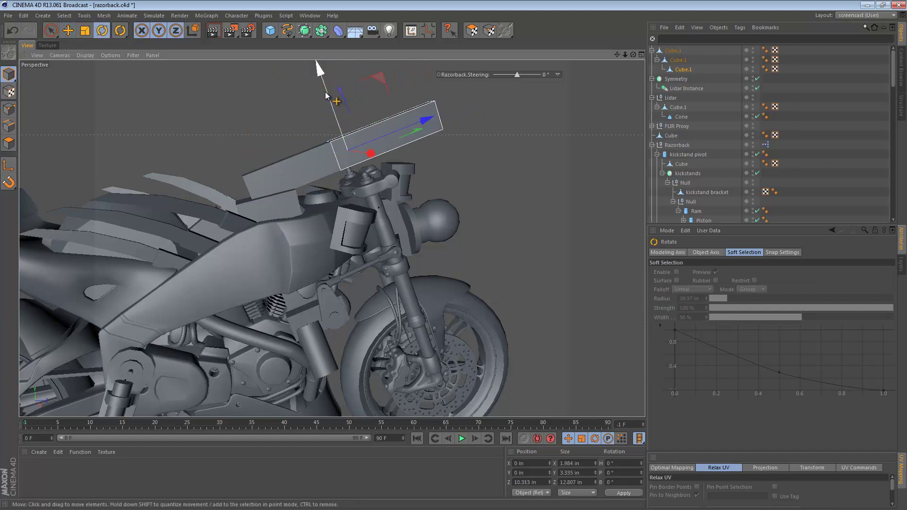
left_click_drag(318, 102, 354, 196)
Step: Shift the second arm segment sideways beside the first one, to about X 1.95 in
left_click_drag(464, 260, 401, 205, "alt")
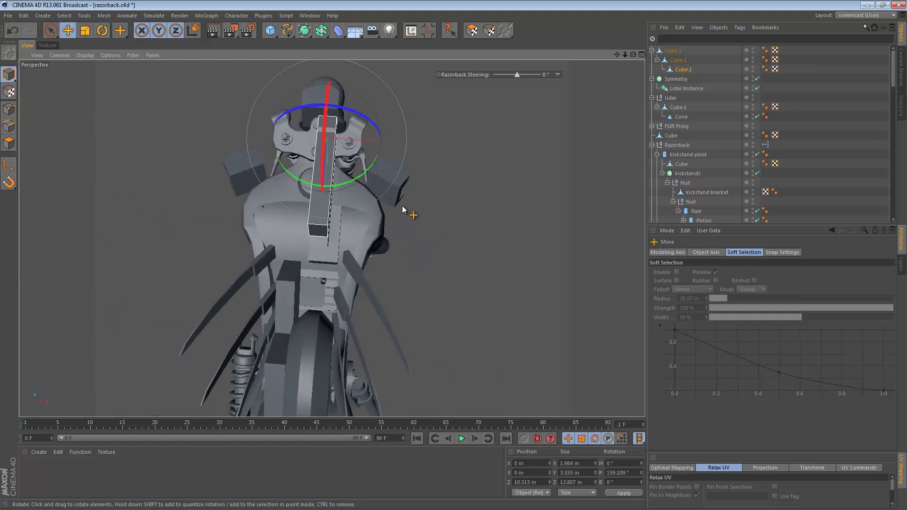
key("e")
left_click_drag(405, 146, 469, 283)
key("ctrl+shift+z")
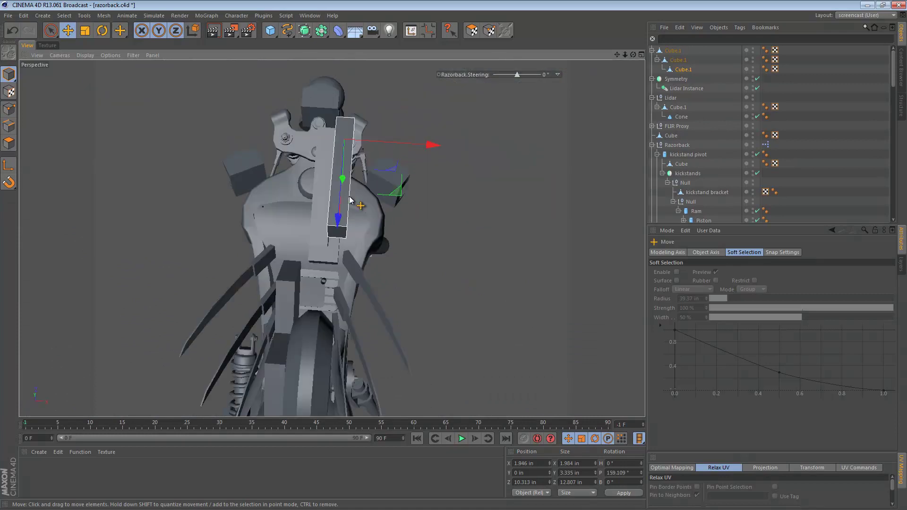
Step: Shrink the second arm segment's free end face to about 2 in high and extend it to about Z 16.1 in
left_click_drag(365, 199, 172, 143, "alt")
scroll(368, 113, "up", 6)
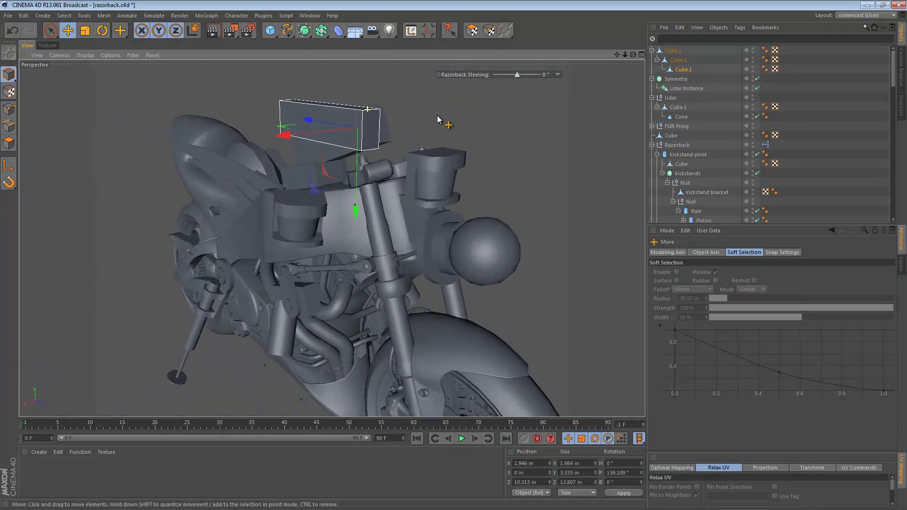
left_click_drag(332, 158, 442, 141, "alt")
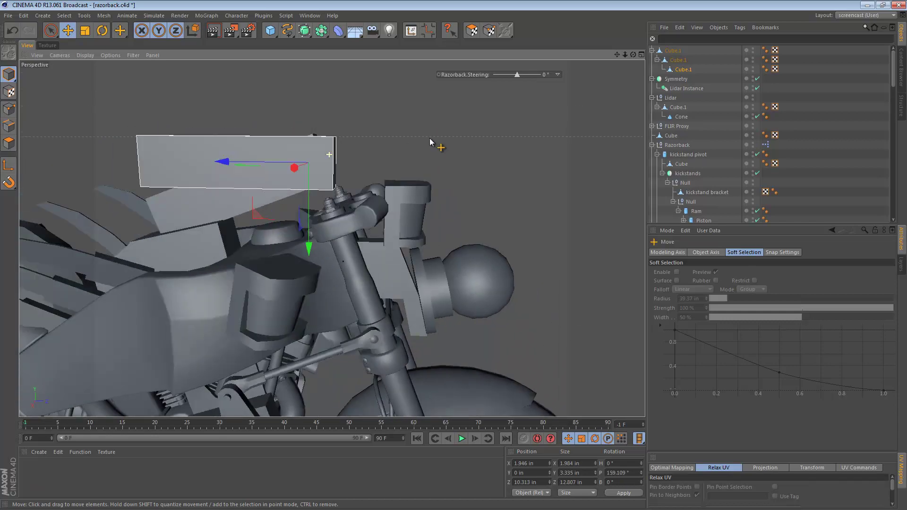
left_click_drag(307, 163, 347, 142, "alt")
left_click_drag(296, 177, 208, 171, "alt")
scroll(312, 193, "down", 6)
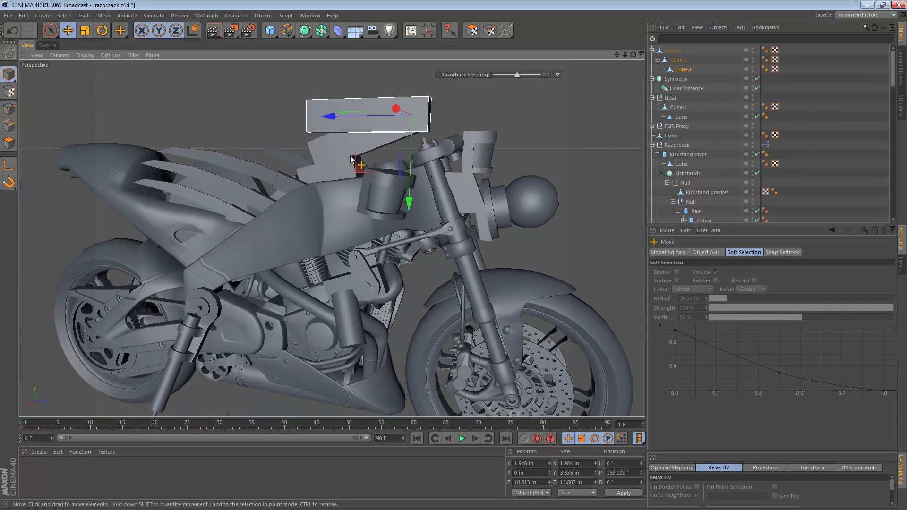
left_click_drag(351, 156, 284, 137, "alt")
left_click(9, 143)
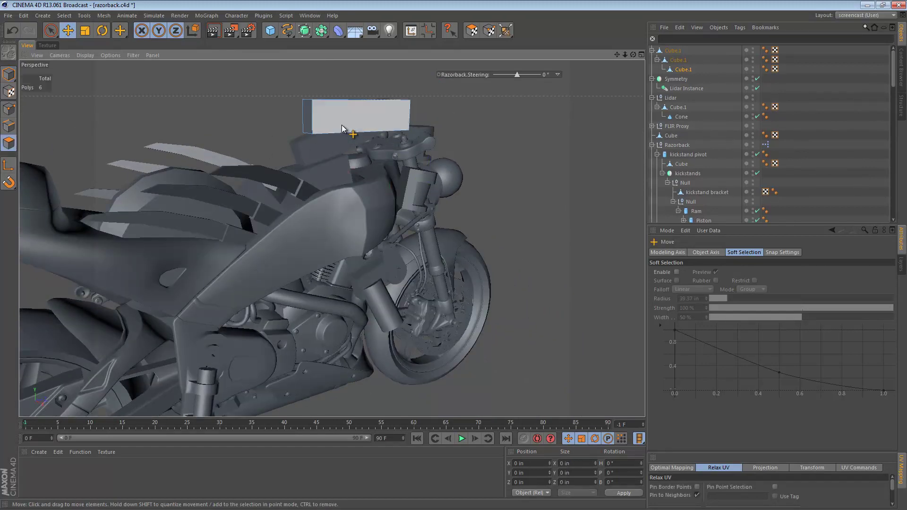
left_click(307, 116)
key("t")
key("w")
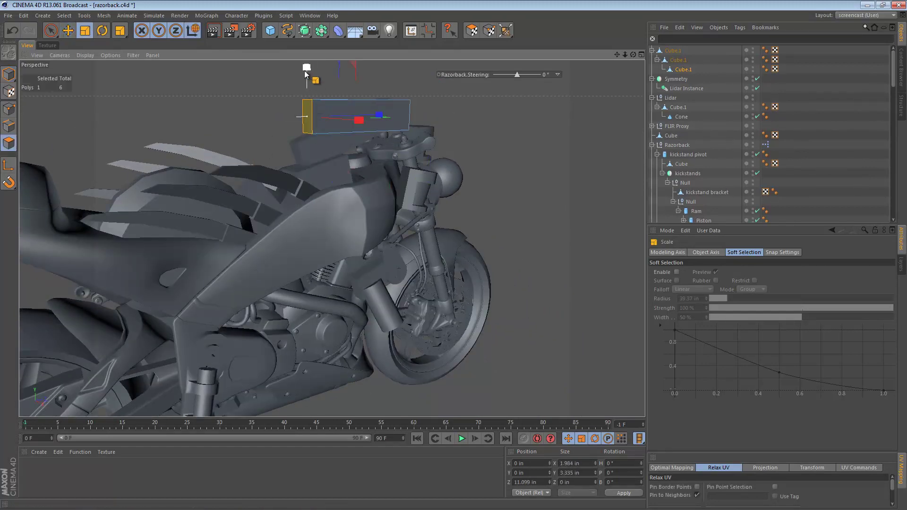
key("e")
key("w")
left_click_drag(284, 118, 234, 132)
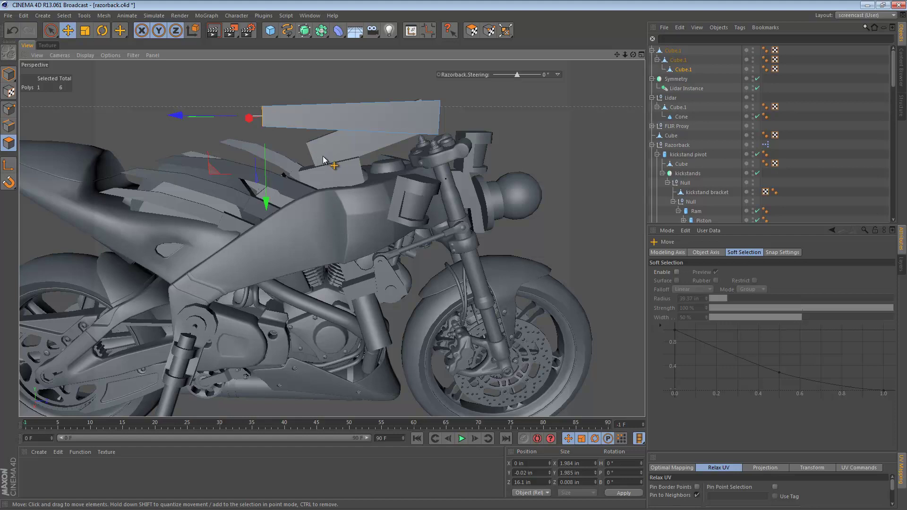
Step: Try banking the base cube with the whole arm to about 97°, and undo the rotation
key("Return")
left_click(307, 179)
key("r")
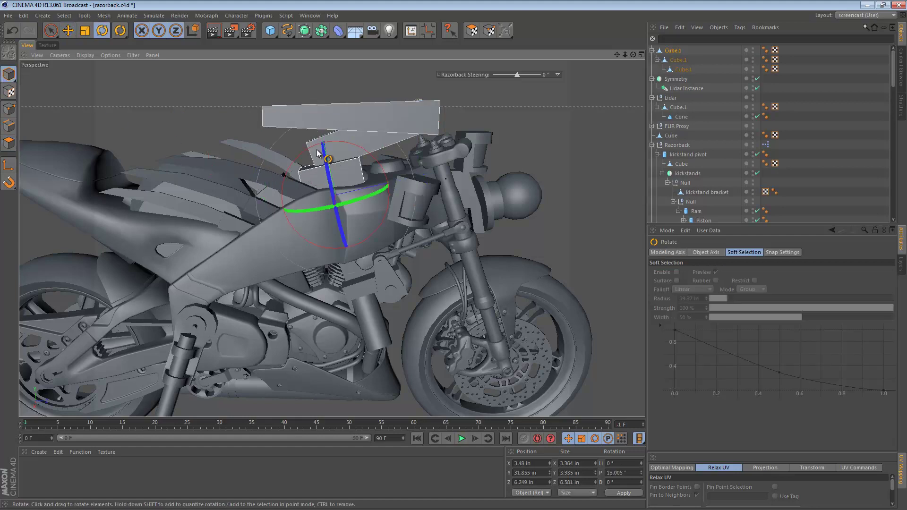
left_click_drag(338, 207, 333, 264)
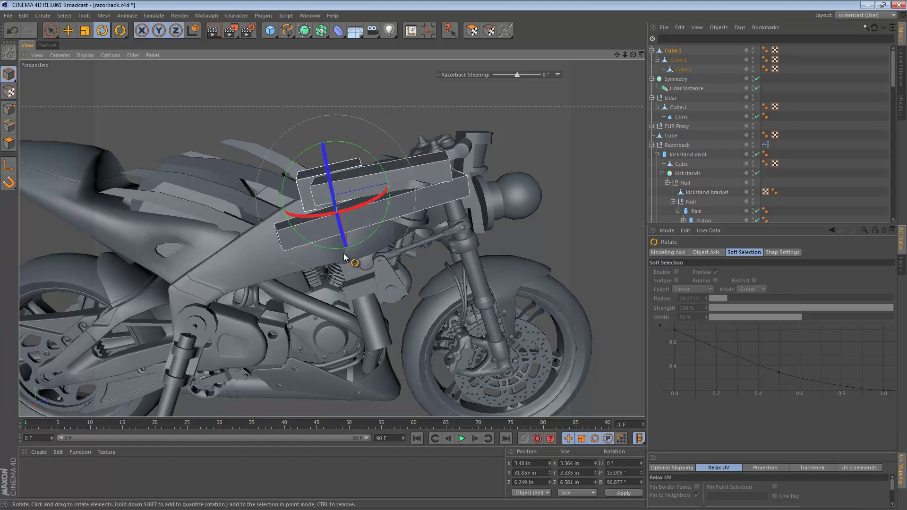
key("ctrl+z")
Step: Try laying the first arm segment on its side, turned to a heading of about -89° and moved to about X -1.33 in
left_click(348, 138)
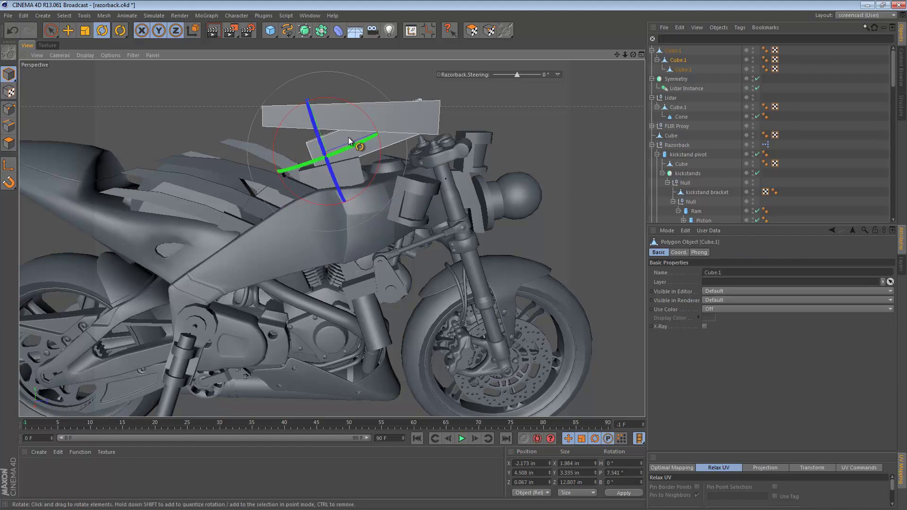
left_click_drag(321, 138, 330, 211)
left_click_drag(367, 148, 352, 223, "alt")
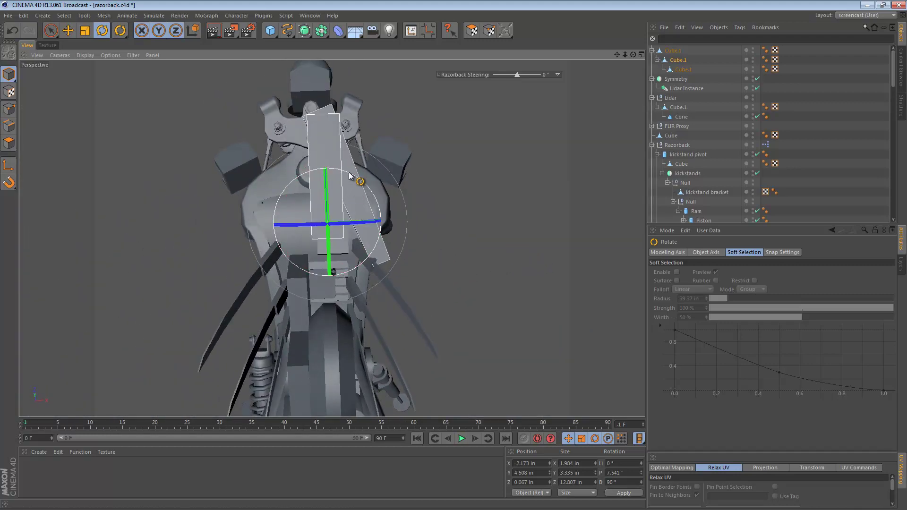
left_click_drag(352, 178, 406, 222)
key("e")
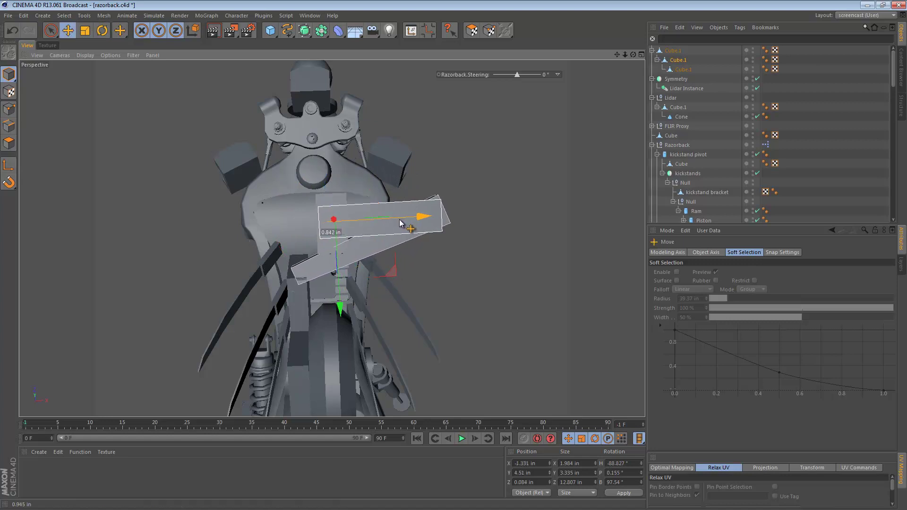
Step: Try folding the second arm segment to a pitch of about 106° and swinging the first to a heading of about -108°
left_click(367, 255)
key("r")
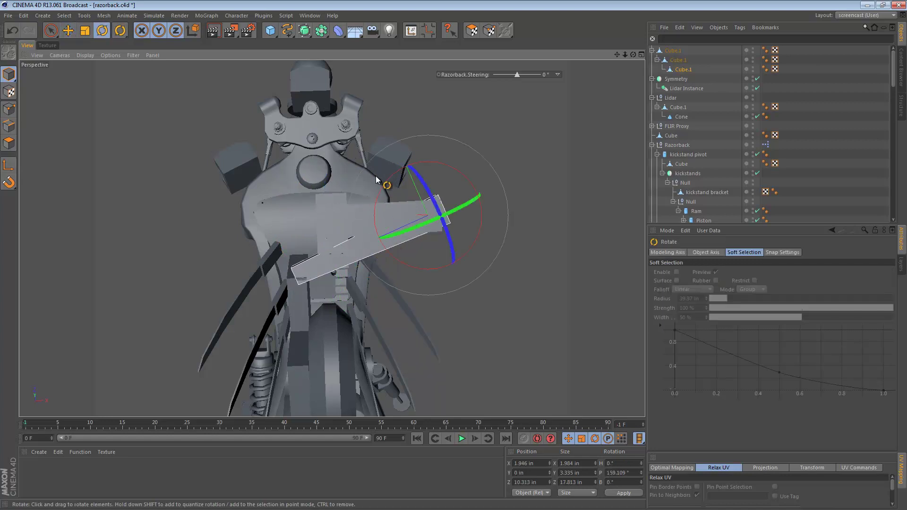
left_click_drag(406, 176, 292, 249)
left_click(417, 199)
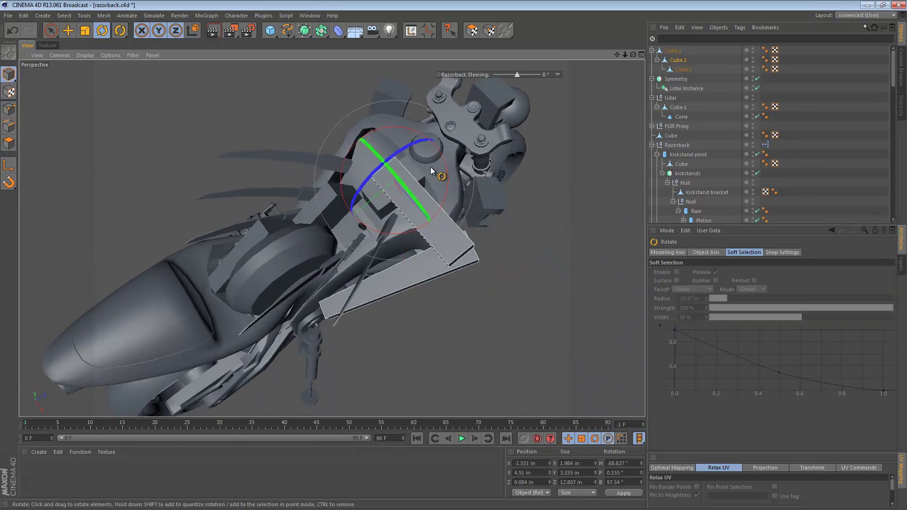
mouse_move(443, 163)
left_mouse_down()
mouse_move(441, 174)
mouse_move(446, 149)
mouse_move(442, 182)
mouse_move(439, 172)
left_mouse_up()
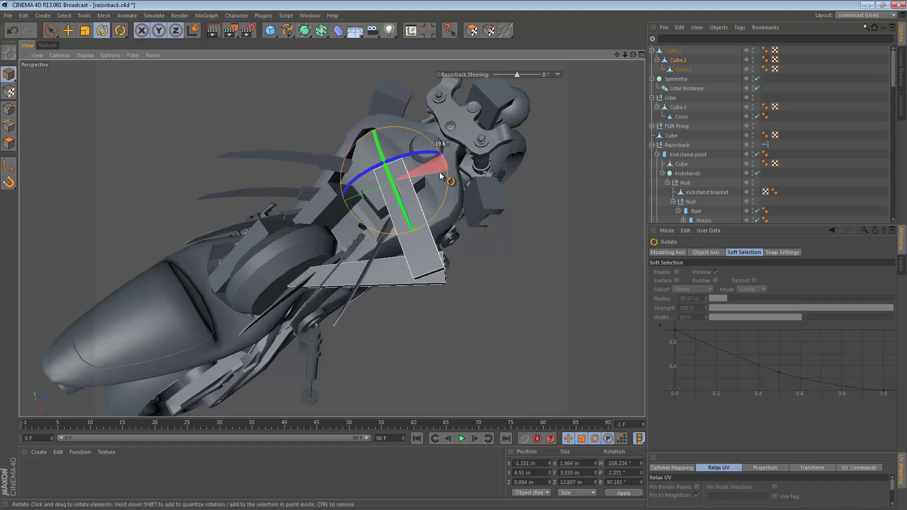
left_click(439, 172)
Step: Try rotating the second arm segment around its joint to about -67.9°
left_click(399, 268)
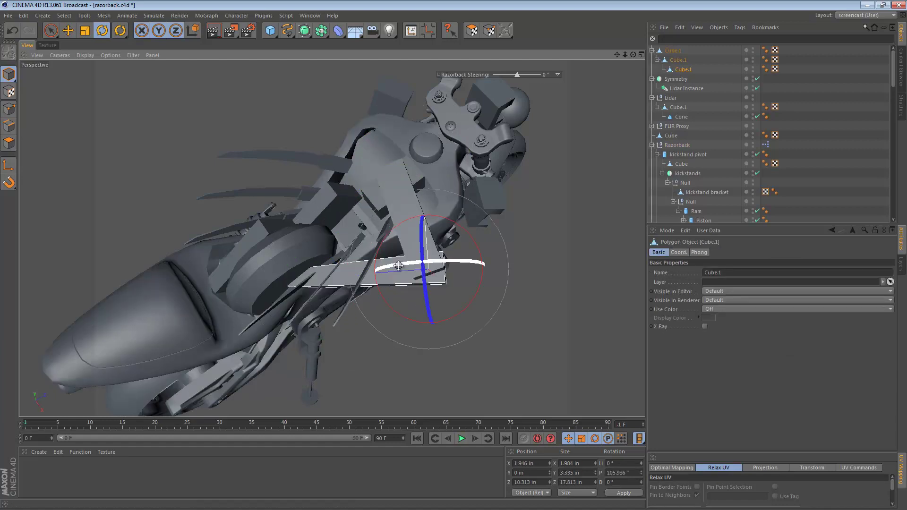
left_click_drag(455, 314, 362, 110)
left_click_drag(399, 181, 263, 80, "alt")
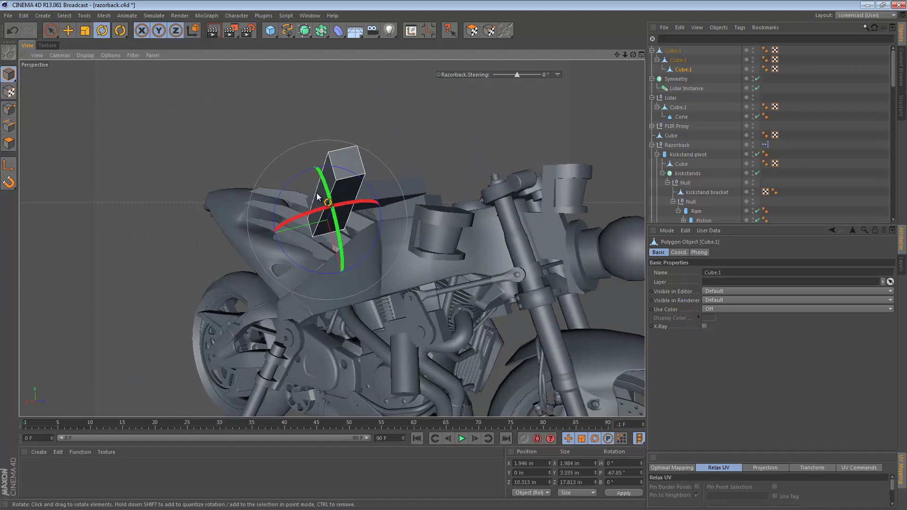
Step: Switch to the enlarged Right view and undo the sideways folding of both arm segments
middle_click(307, 305)
middle_click(239, 306)
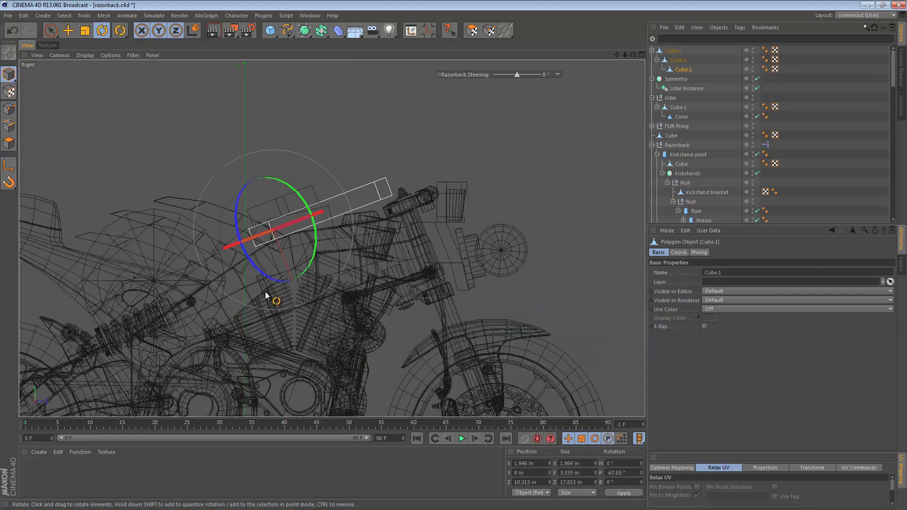
scroll(395, 242, "down", 1)
scroll(396, 242, "down", 3)
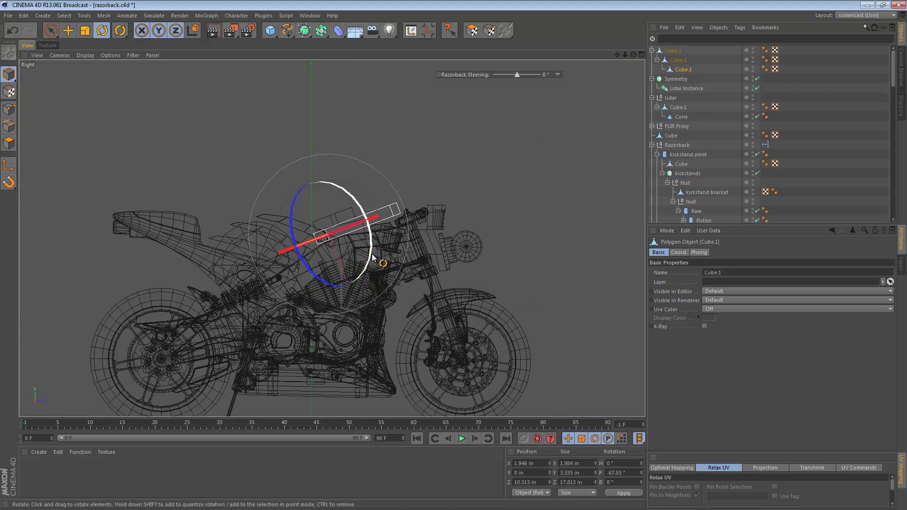
left_click_drag(378, 258, 371, 254)
key("ctrl+z")
key("ctrl+z")
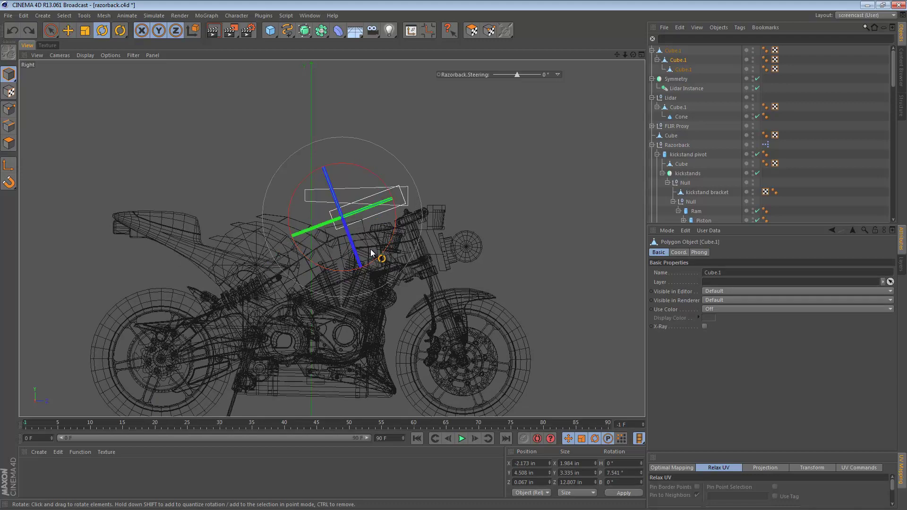
Step: Uniformly enlarge the first arm segment with its child to about 2.3 × 3.9 × 15 in
scroll(361, 249, "up", 5)
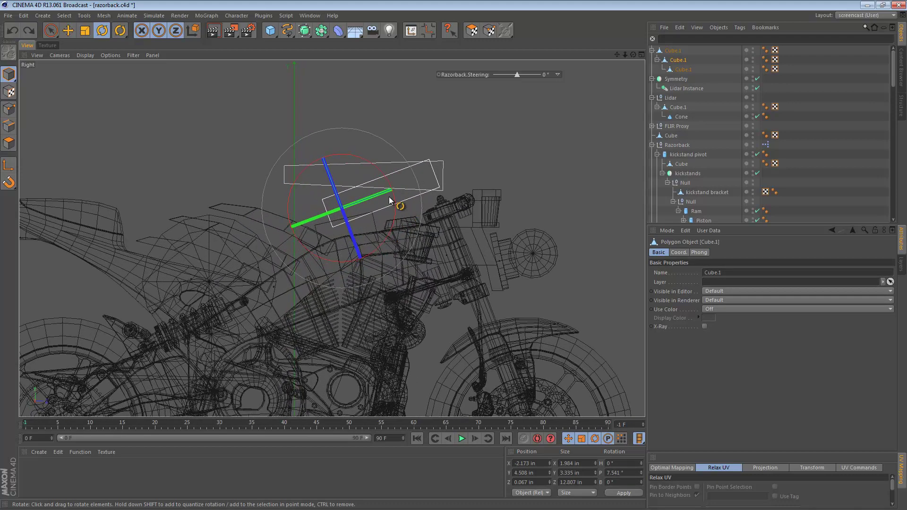
key("t")
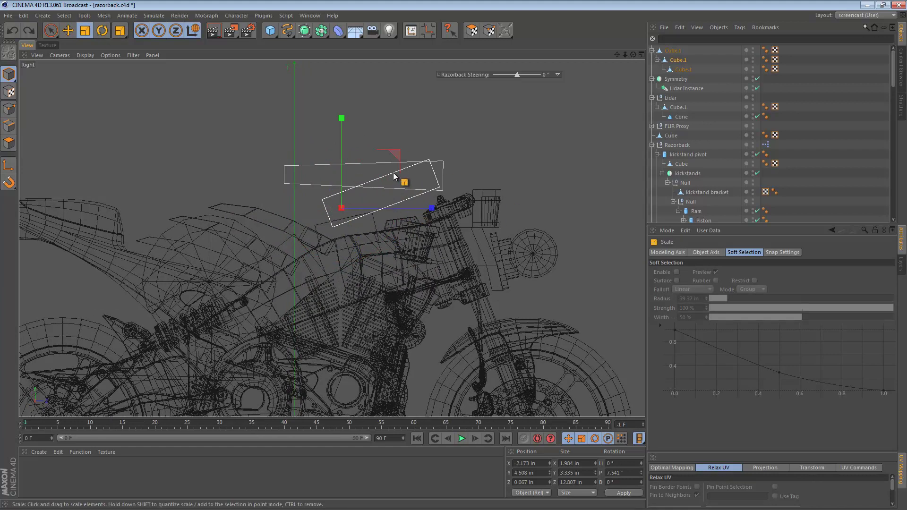
left_click_drag(398, 180, 485, 182)
scroll(472, 207, "down", 5)
right_click_drag(466, 210, 462, 210, "alt")
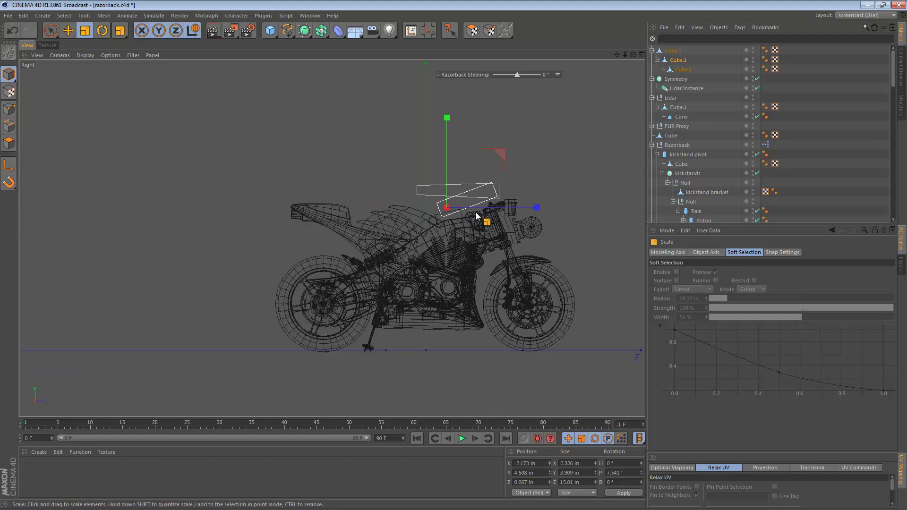
Step: Add a new cube at the scene origin and set its Z size to 8 in
middle_click_drag(476, 212, 368, 178, "alt")
right_click_drag(369, 178, 388, 178, "alt")
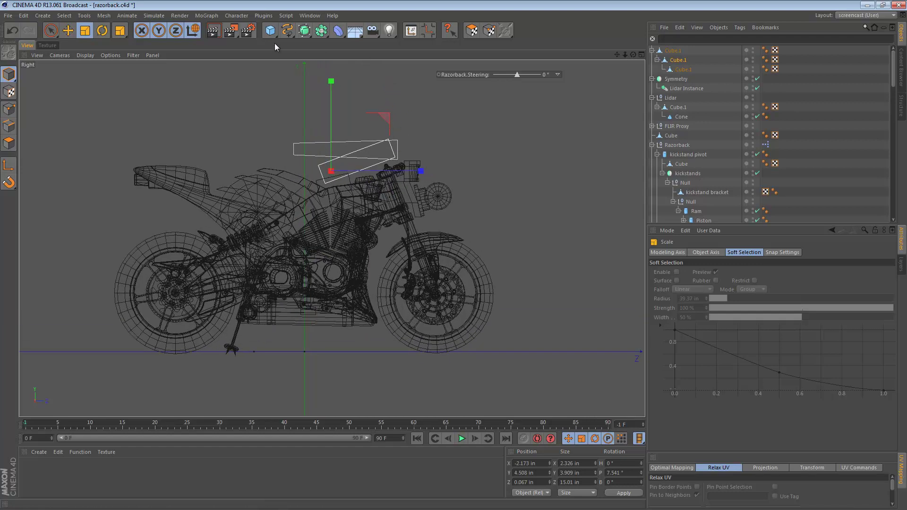
left_click(270, 30)
key("e")
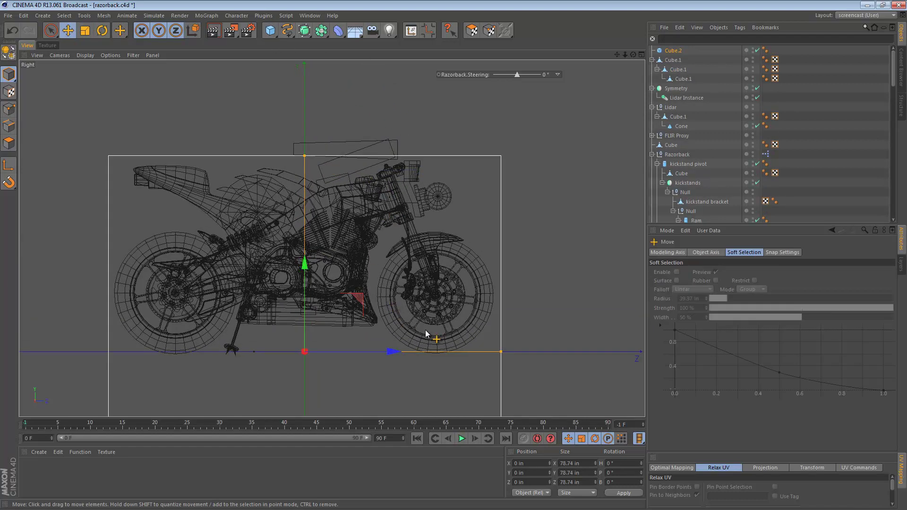
left_click_drag(500, 353, 327, 352)
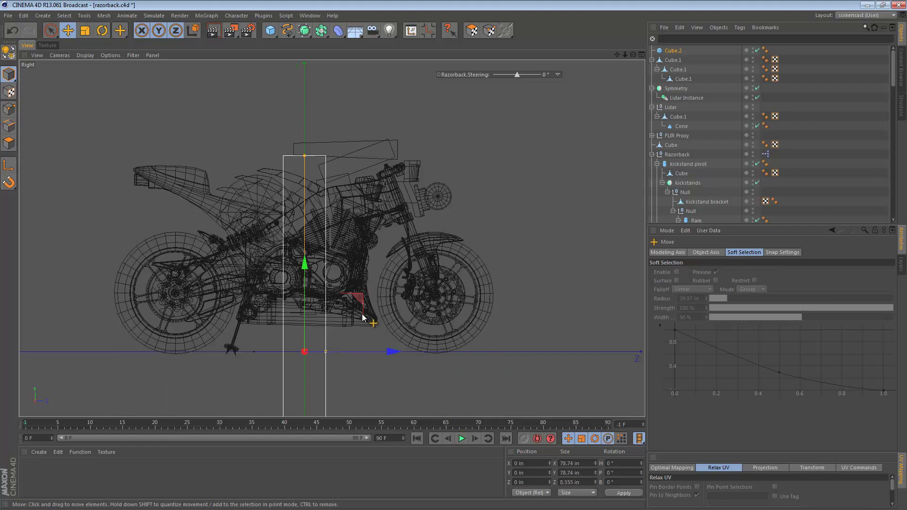
left_click(671, 50)
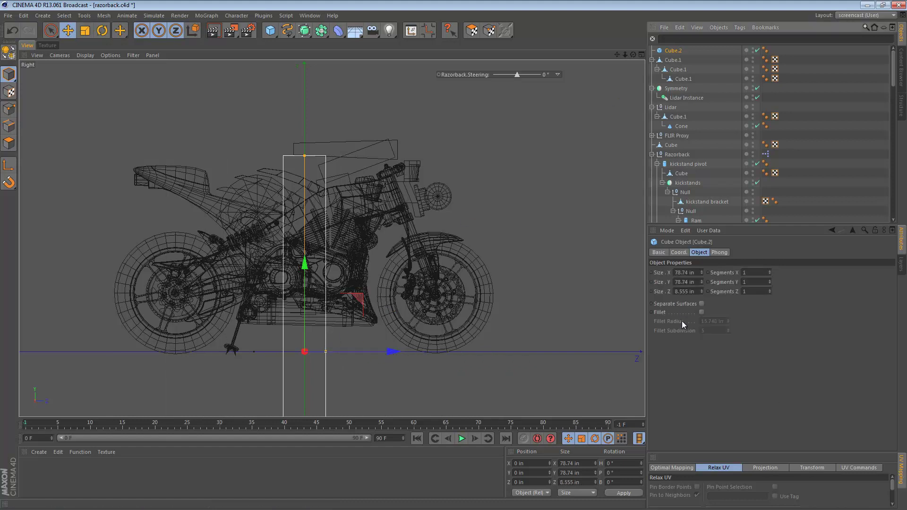
double_click(694, 291)
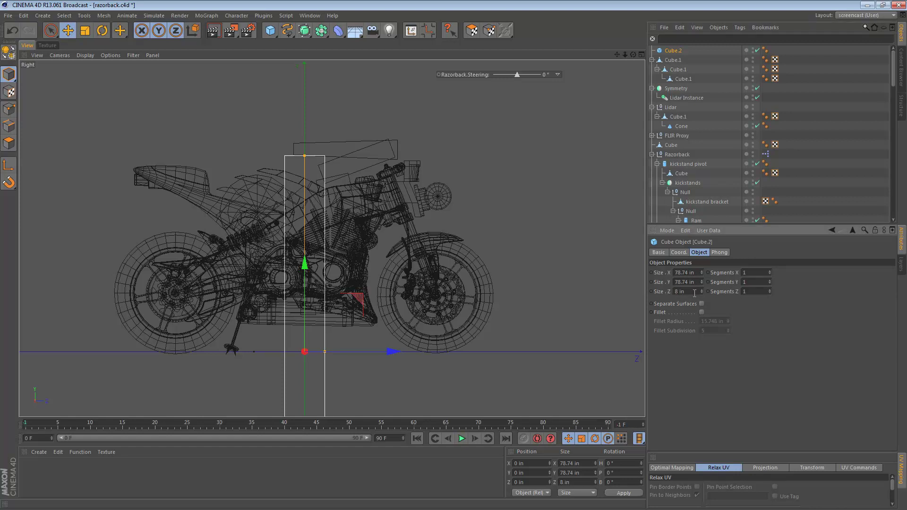
Step: Move the thin slab in front of the motorcycle, to about Y 39.6 in and Z 42.9 in, and view it in perspective
left_click_drag(410, 361, 571, 199)
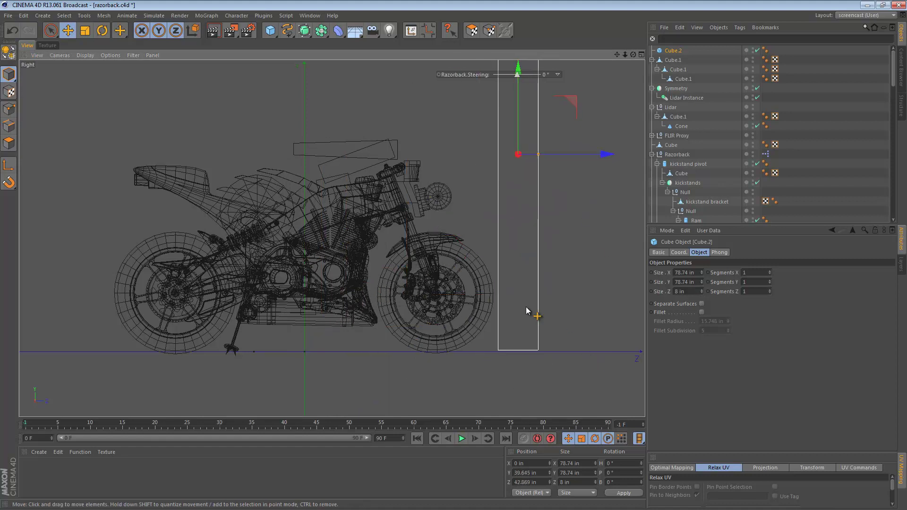
key("F1")
left_click_drag(467, 258, 431, 241, "alt")
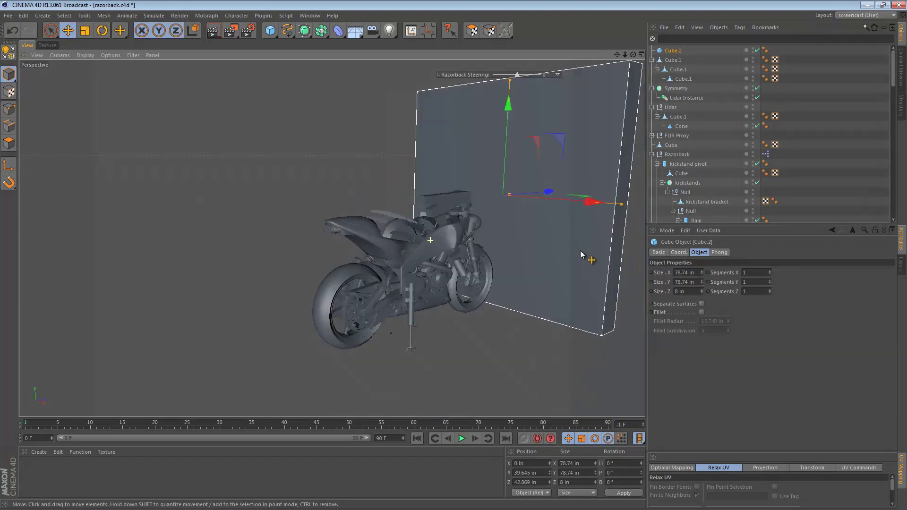
scroll(443, 242, "up", 3)
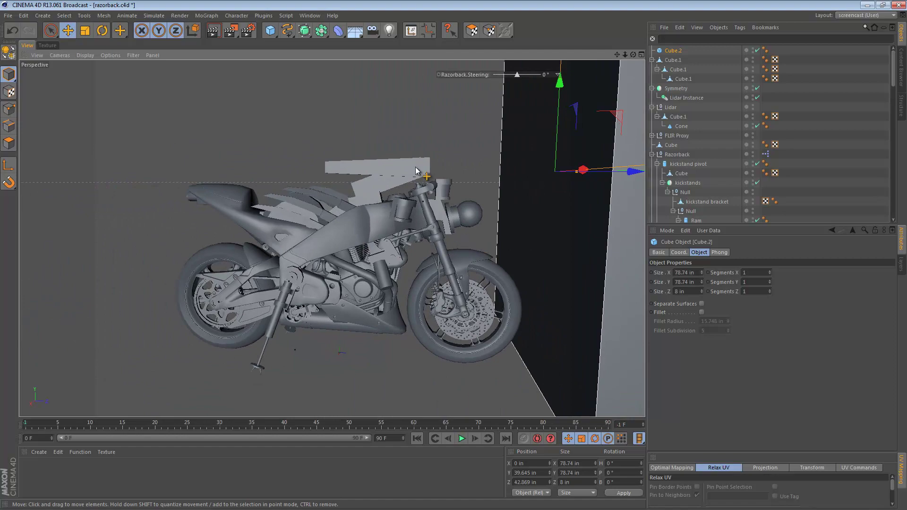
Step: Unfold the last arm segment forward in the enlarged Right view to a pitch of about -1.2°
left_click(383, 175)
middle_click(354, 360)
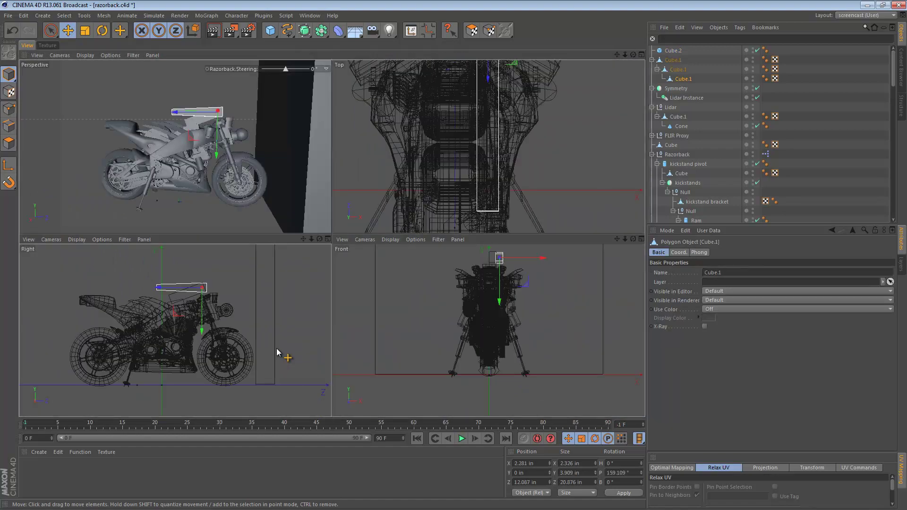
middle_click(300, 257)
right_click_drag(367, 204, 421, 205, "alt")
middle_click_drag(396, 219, 329, 275, "alt")
right_click_drag(403, 239, 364, 245, "alt")
key("r")
left_click_drag(398, 148, 313, 304)
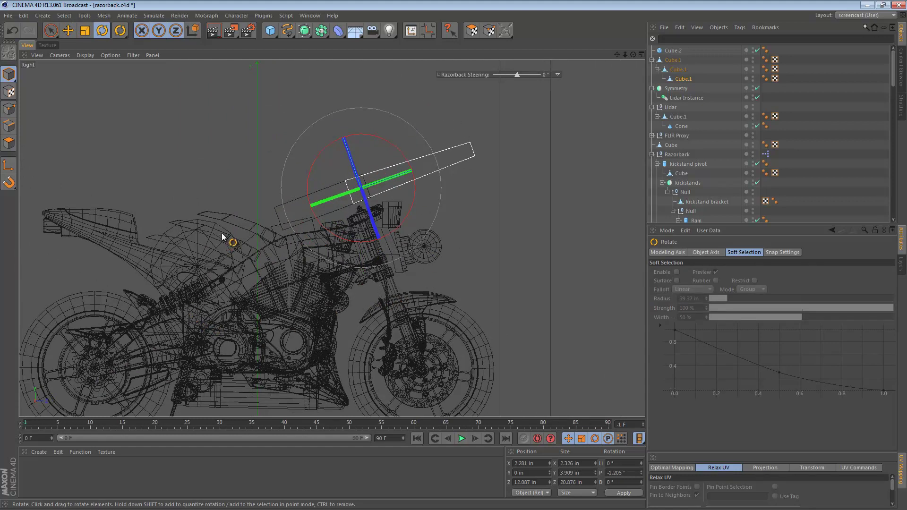
Step: Locate the motorcycle's blades group in the object hierarchy and examine the blade and its instances
left_click(236, 220)
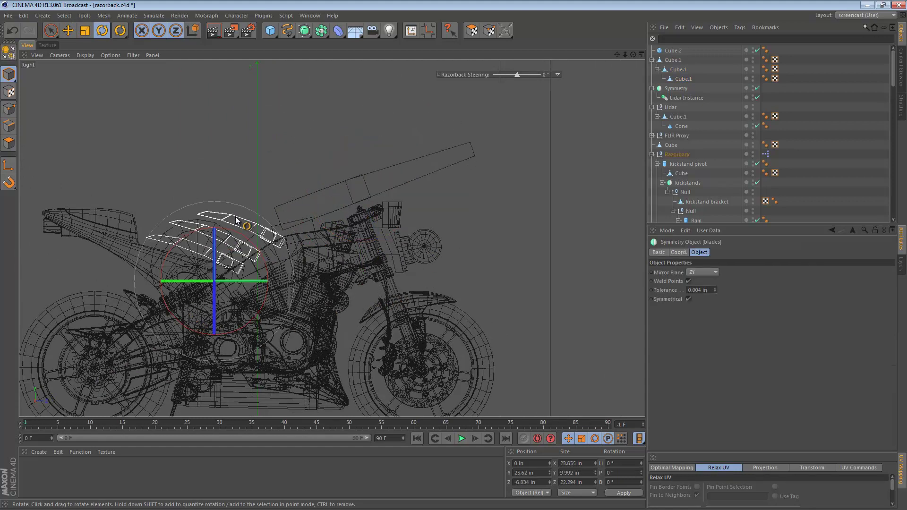
left_click(679, 155)
scroll(683, 155, "down", 2)
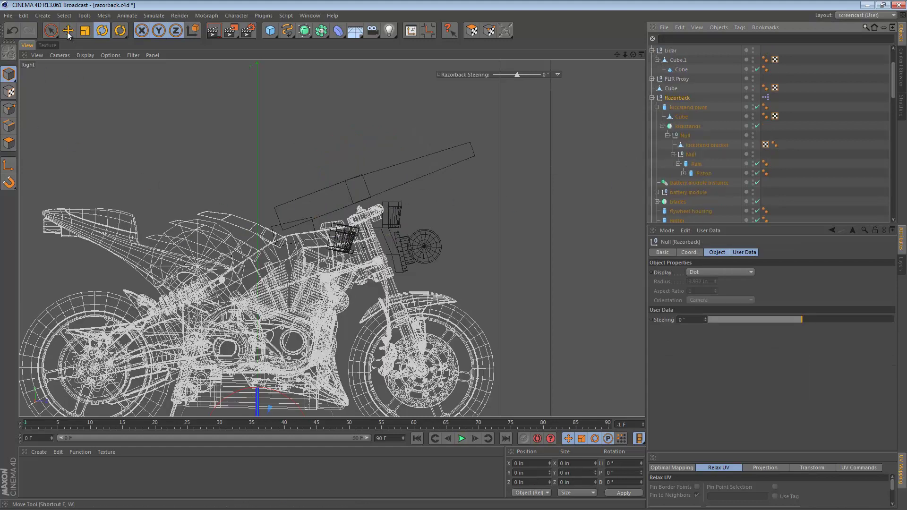
left_click(68, 31)
left_click(243, 223)
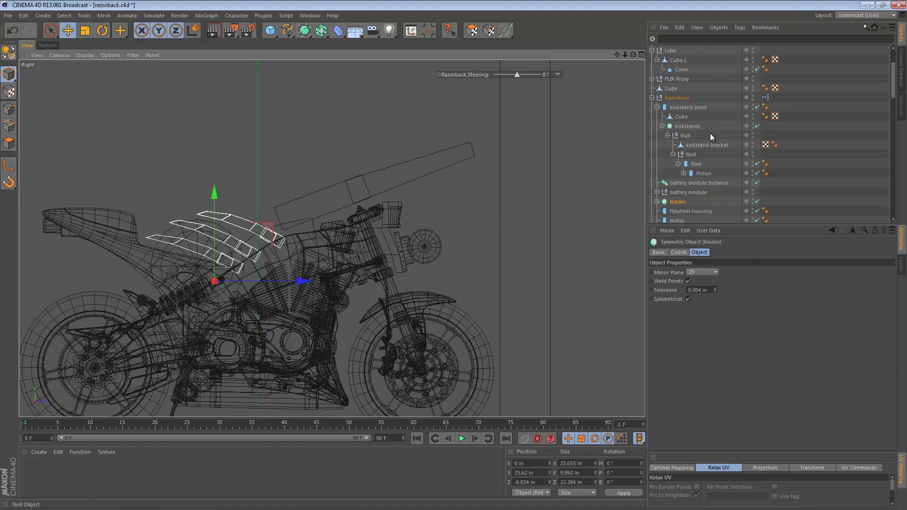
scroll(709, 140, "down", 4)
left_click(657, 88)
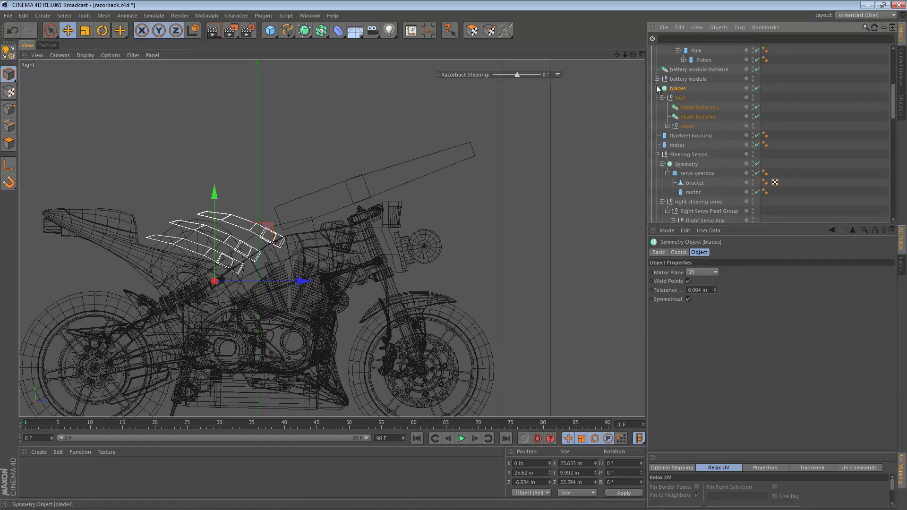
left_click(686, 126)
left_click(667, 127)
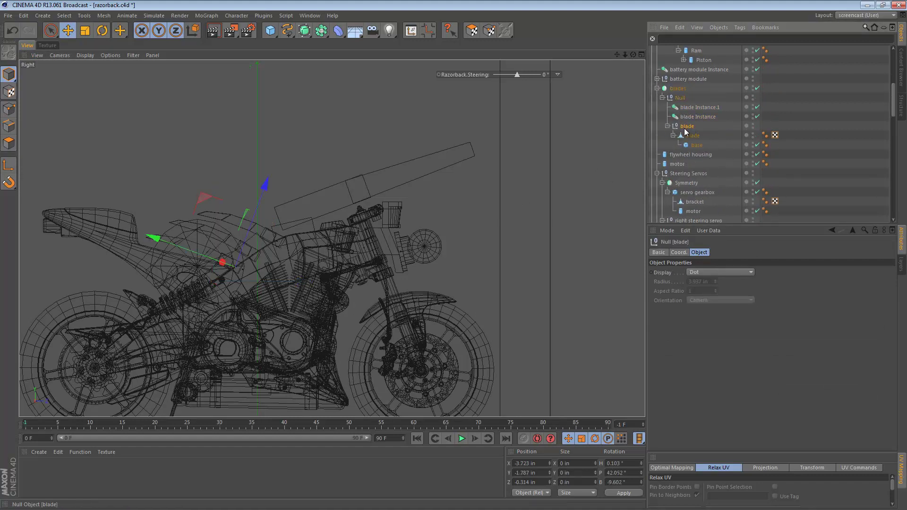
left_click(667, 127)
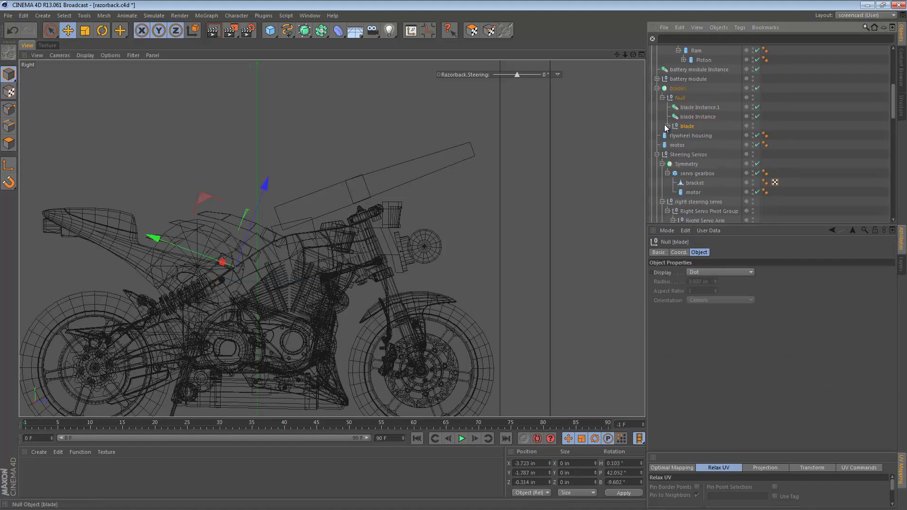
Step: Copy the blade instance under the last arm segment as its child and set its position and rotation to 0
left_click(693, 117)
left_click_drag(692, 116, 688, 82)
left_click(686, 80)
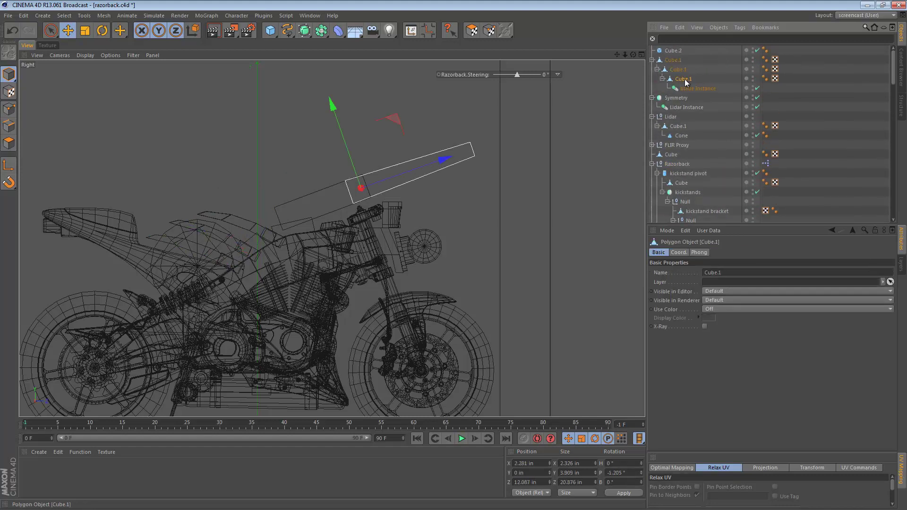
left_click(690, 90)
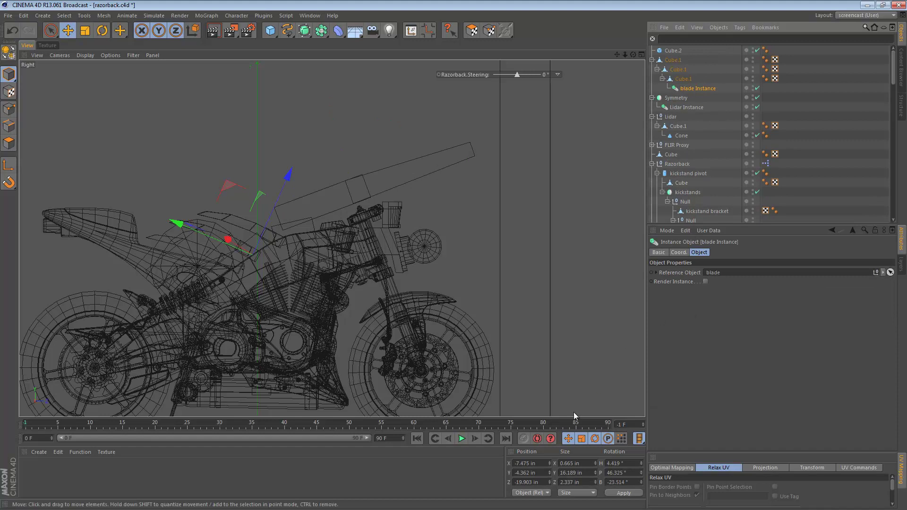
left_click(543, 463)
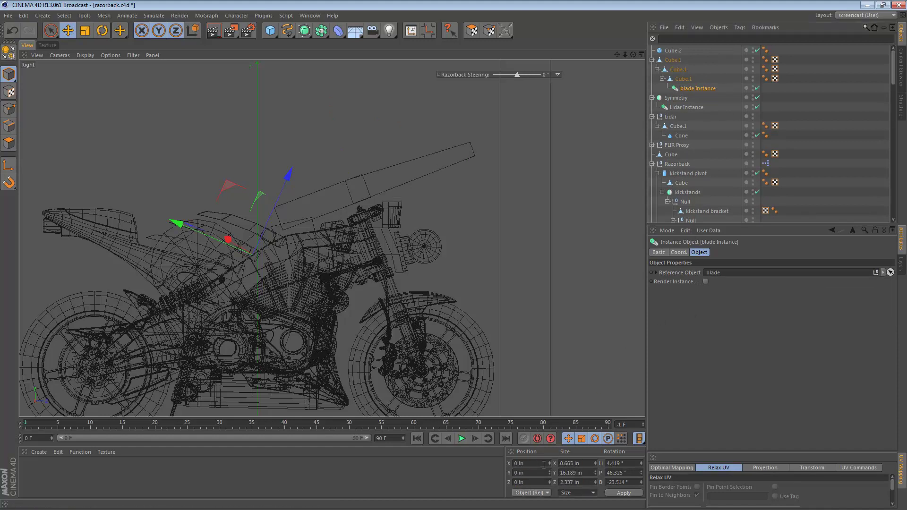
key("Return")
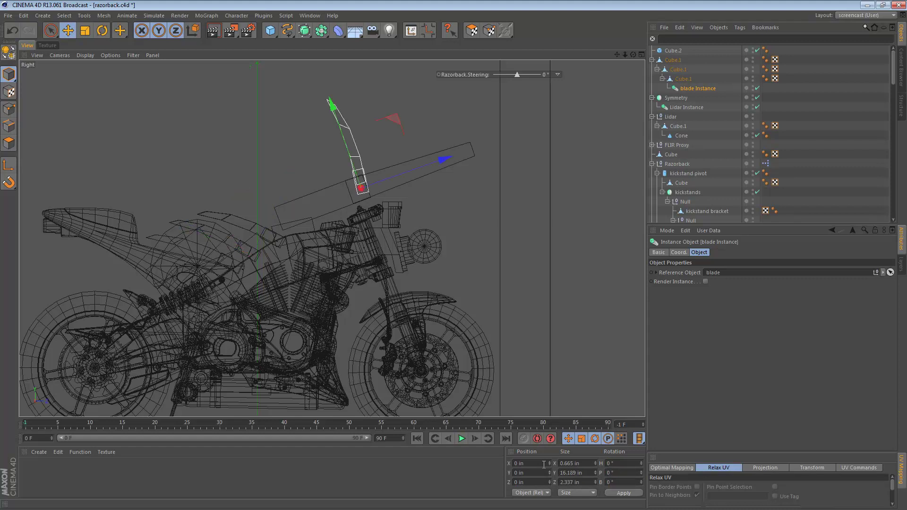
Step: Move the blade instance beyond the arm's tip to about Z 22.5 in and rotate its pitch to about -59.5°
left_click_drag(440, 162, 578, 114)
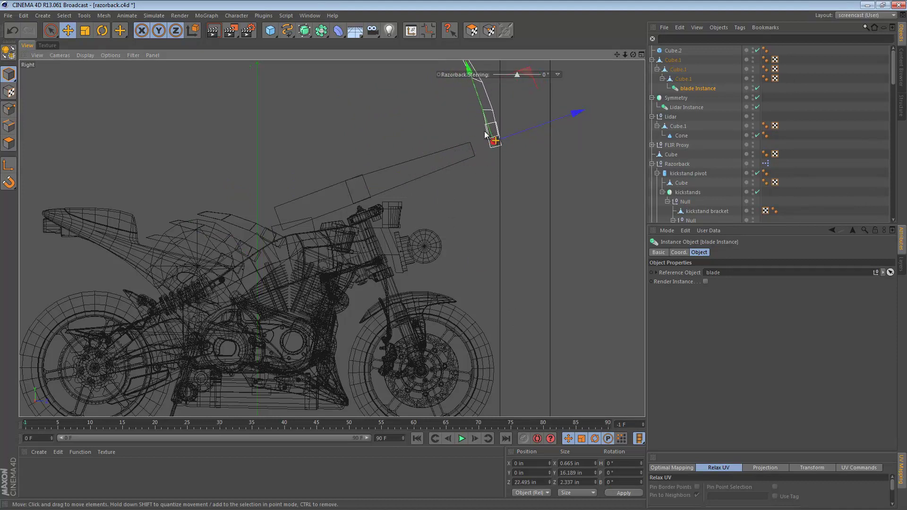
key("r")
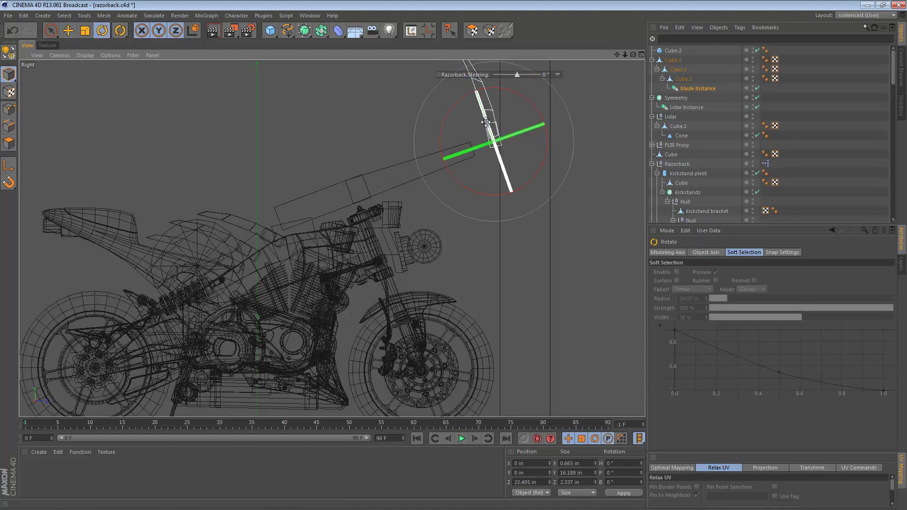
left_click_drag(519, 95, 554, 140)
Step: Bend the last arm segment downward at its joint and raise the first segment to a pitch of about 19.4°
middle_click_drag(494, 296, 349, 253, "alt")
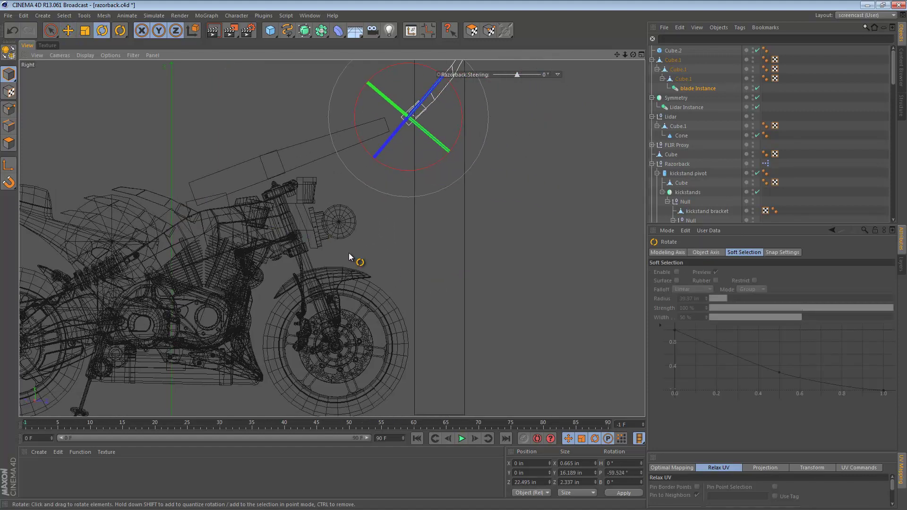
left_click(304, 146)
left_click_drag(310, 120, 328, 139)
left_click_drag(330, 133, 336, 155)
left_click(293, 160)
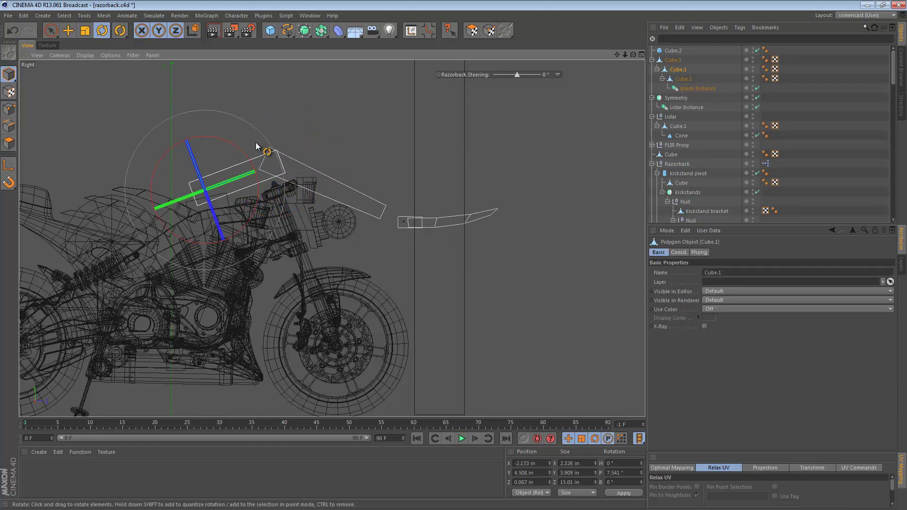
left_click_drag(256, 147, 230, 137)
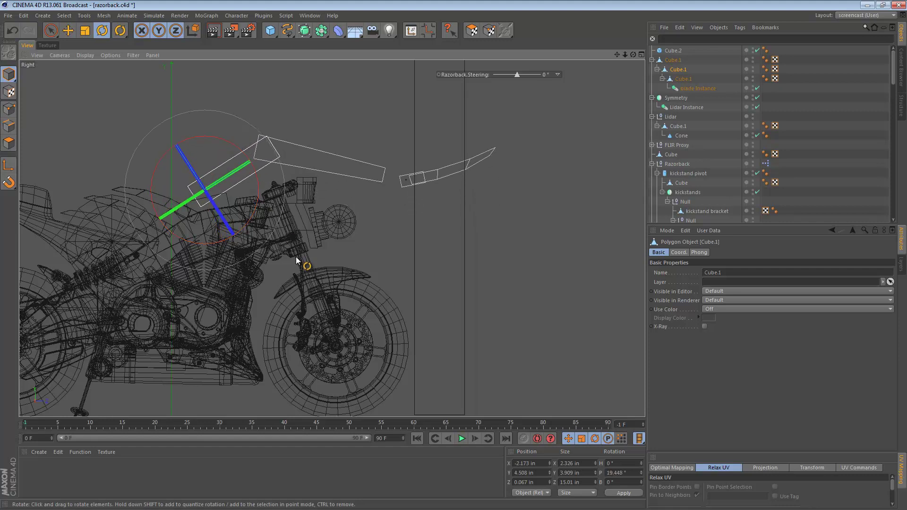
Step: Try rotating the blade instance to a pitch of about -2.6° and a bank of about 110.5°, and undo it
left_click(417, 185)
left_click(410, 184)
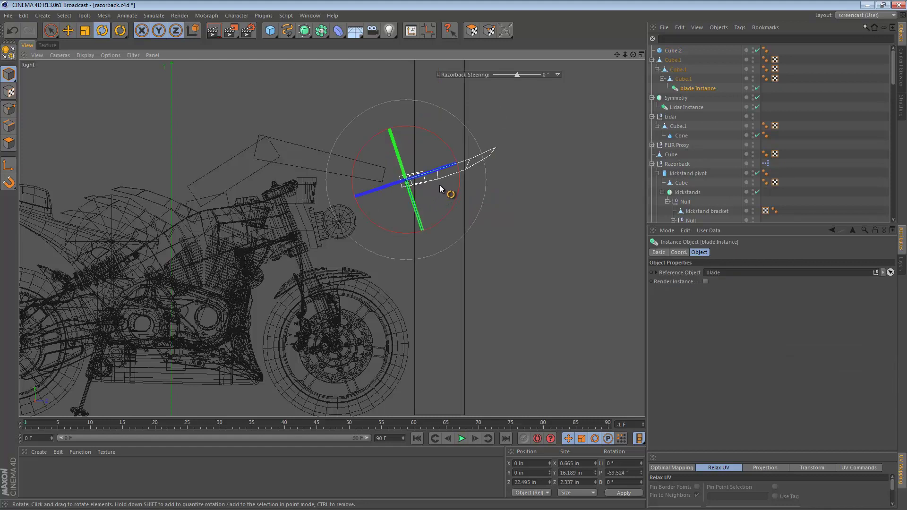
left_click_drag(461, 173, 434, 116)
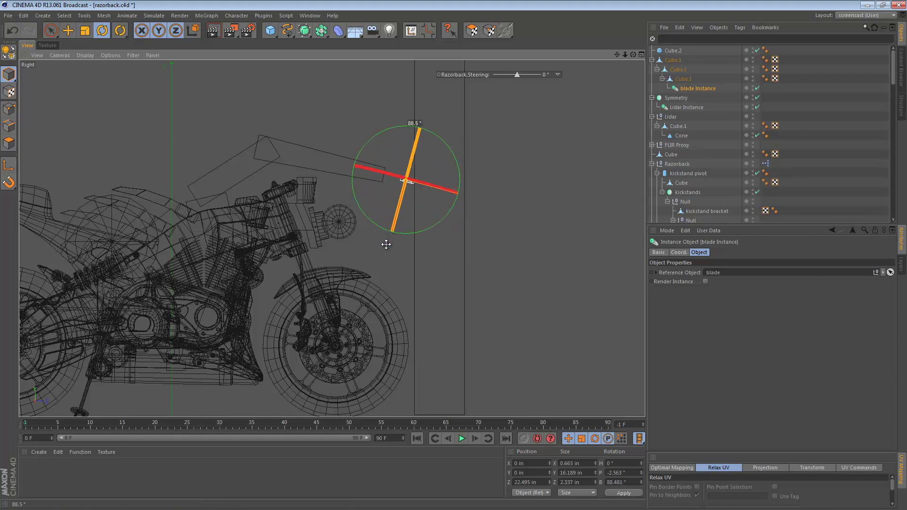
key("F1")
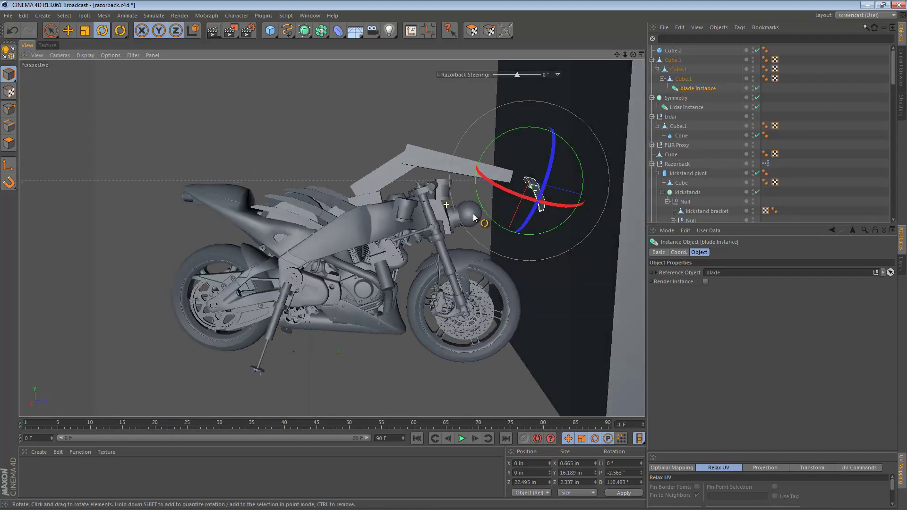
mouse_move(472, 214)
left_mouse_down("alt")
mouse_move(594, 237)
mouse_move(421, 204)
left_mouse_up("alt")
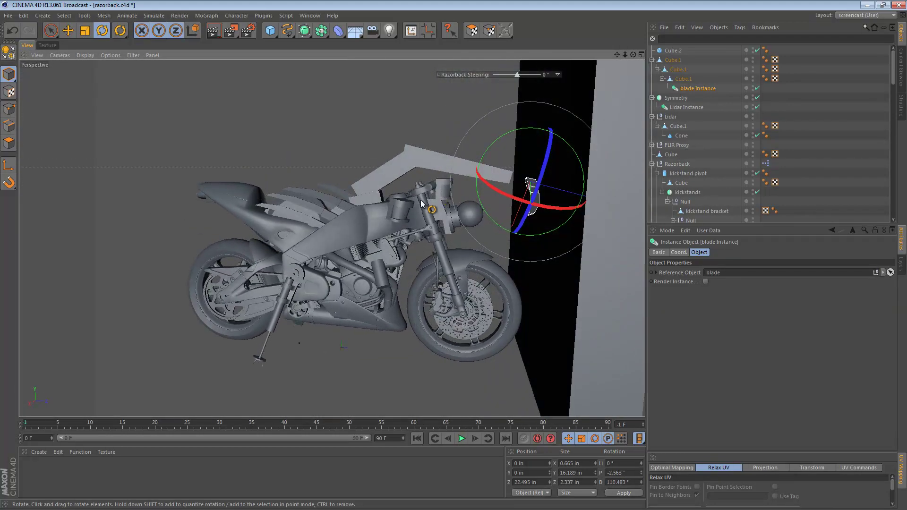
key("ctrl+z")
key("ctrl+z")
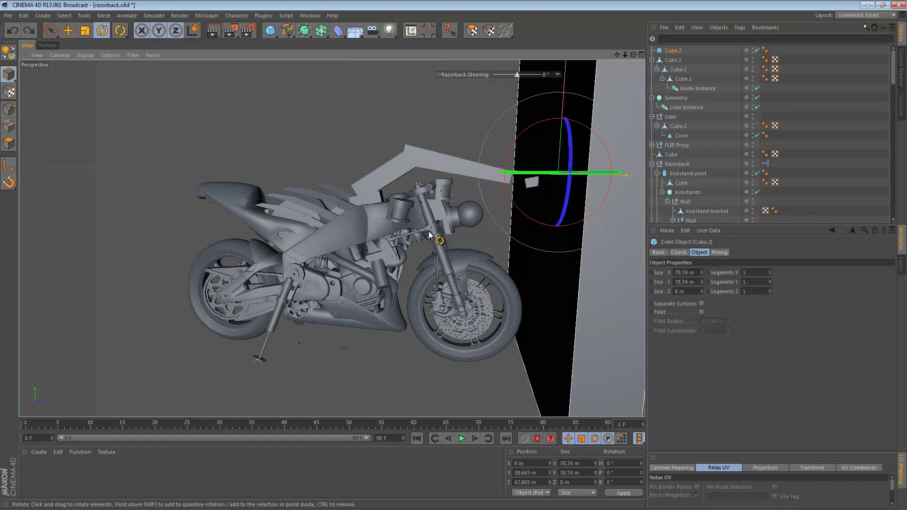
Step: Fold the first arm segment backward to a pitch of about 154.2° and fold the last segment over it
left_click(390, 174)
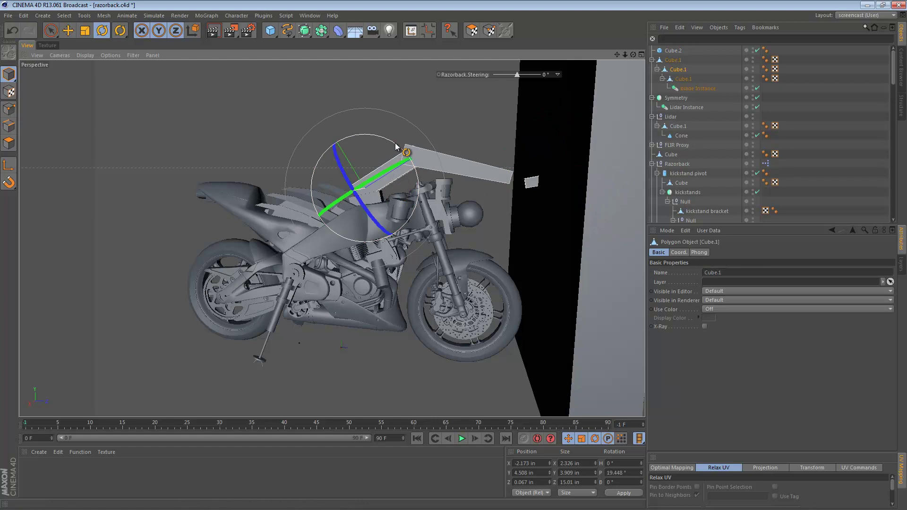
left_click_drag(396, 149, 229, 239, "alt")
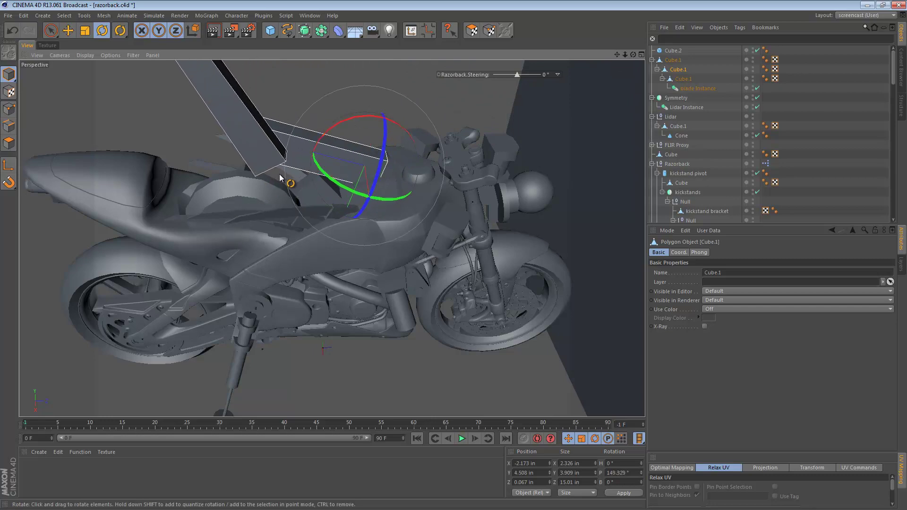
right_click_drag(280, 174, 300, 151, "alt")
left_click_drag(337, 150, 321, 156)
left_click_drag(280, 184, 197, 191, "alt")
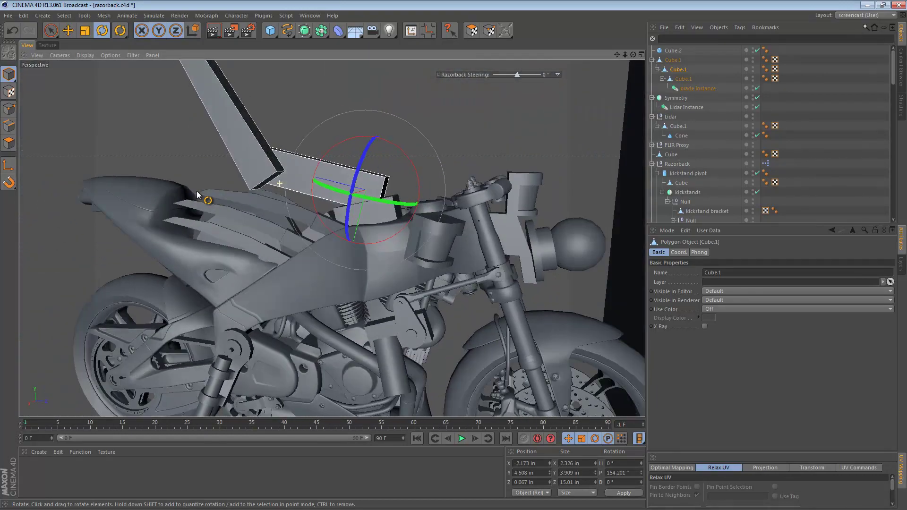
left_click(235, 100)
mouse_move(296, 165)
left_mouse_down("alt")
mouse_move(256, 195)
mouse_move(265, 180)
mouse_move(238, 240)
mouse_move(302, 173)
left_mouse_up("alt")
Step: Fold the blade instance back to a pitch of about 67.5° and display the shaded model with its mesh lines
left_click(325, 161)
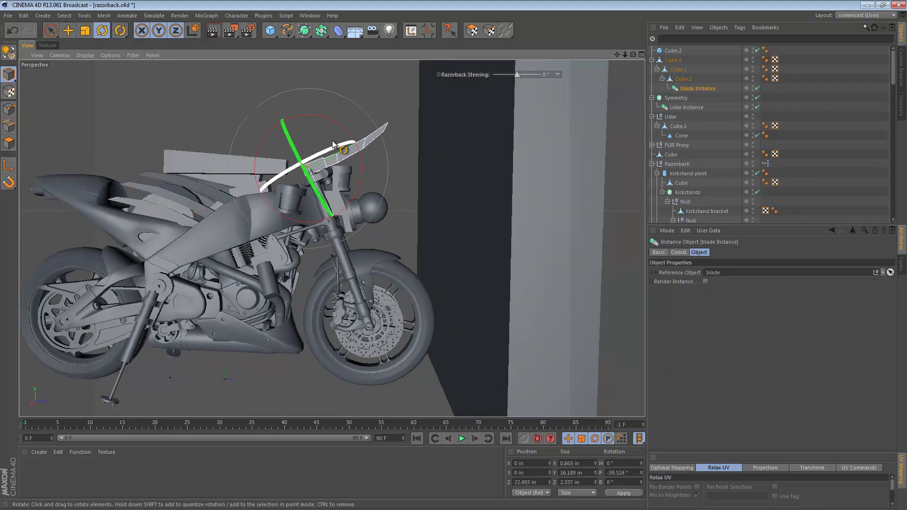
mouse_move(337, 121)
left_mouse_down()
mouse_move(312, 112)
mouse_move(326, 116)
mouse_move(340, 157)
mouse_move(245, 176)
mouse_move(250, 182)
mouse_move(249, 160)
mouse_move(369, 265)
mouse_move(374, 376)
mouse_move(284, 212)
mouse_move(241, 164)
mouse_move(208, 178)
mouse_move(303, 178)
mouse_move(252, 203)
mouse_move(268, 204)
left_mouse_up()
key("n")
key("b")
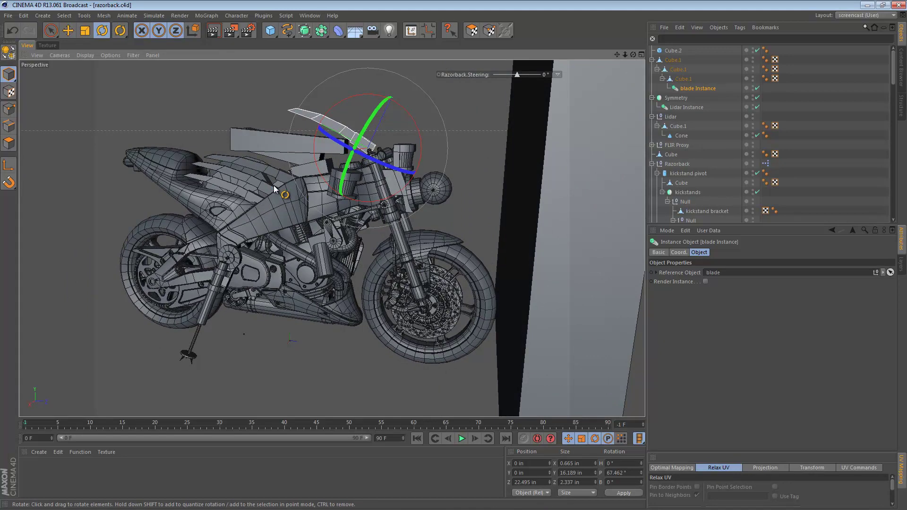
Step: Rotate the blade instance to a pitch of about -62.4° and swing the last arm segment up to a pitch of about -98.7°
left_click_drag(292, 158, 452, 171, "alt")
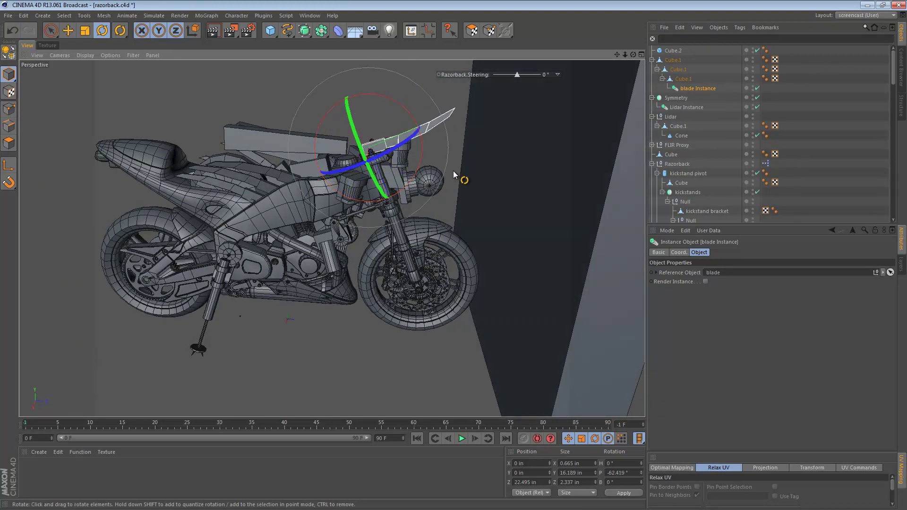
left_click(263, 138)
left_click_drag(275, 108, 421, 137)
left_click_drag(263, 169, 413, 274, "alt")
Step: Move only the base block's axis, in the side view, to about Y 33.277 in and Z 5.92 in
left_click(218, 241)
key("ctrl+z")
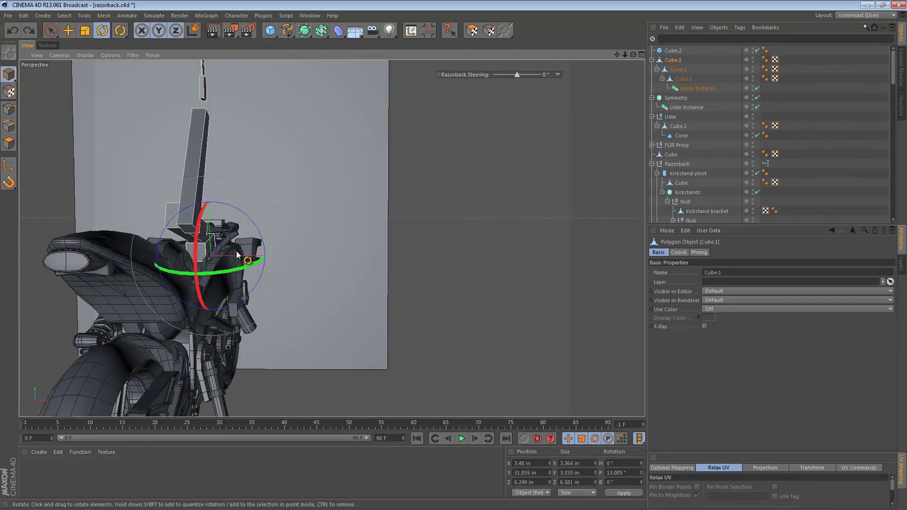
key("F5")
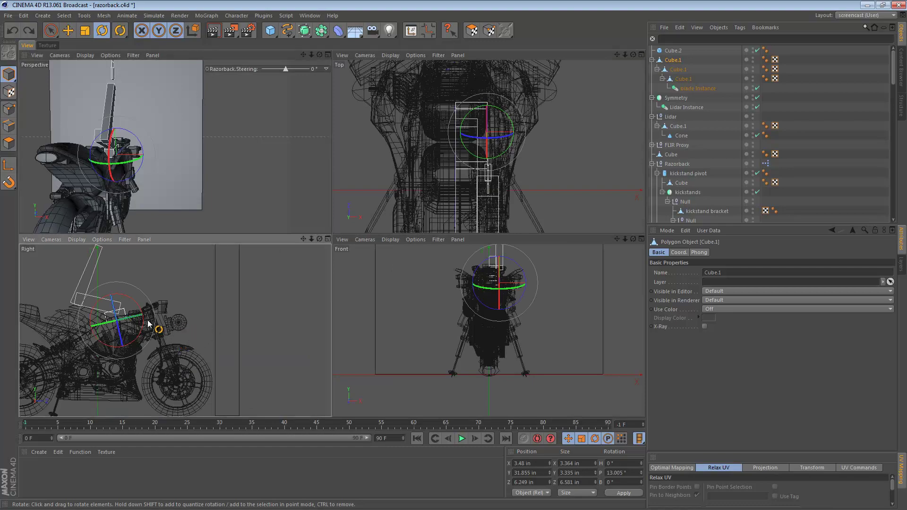
key("F3")
scroll(235, 247, "up", 10)
middle_click_drag(235, 247, 378, 250, "alt")
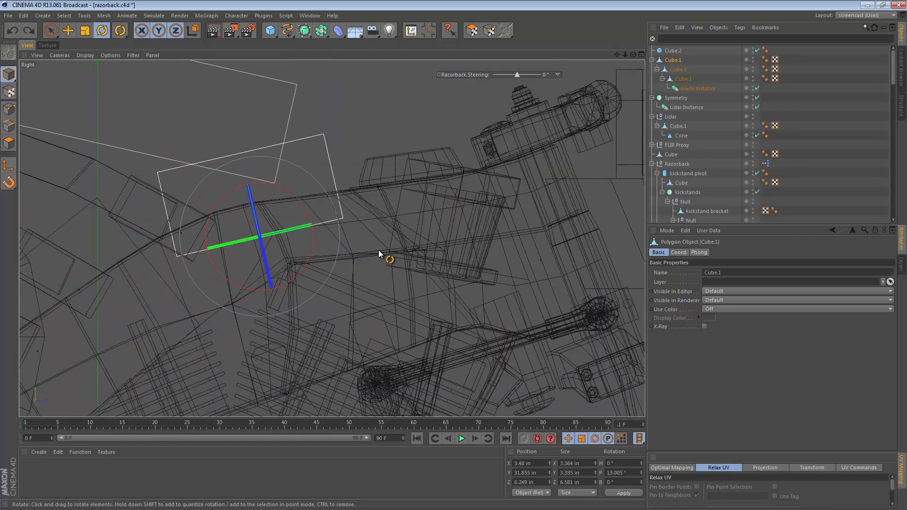
key("e")
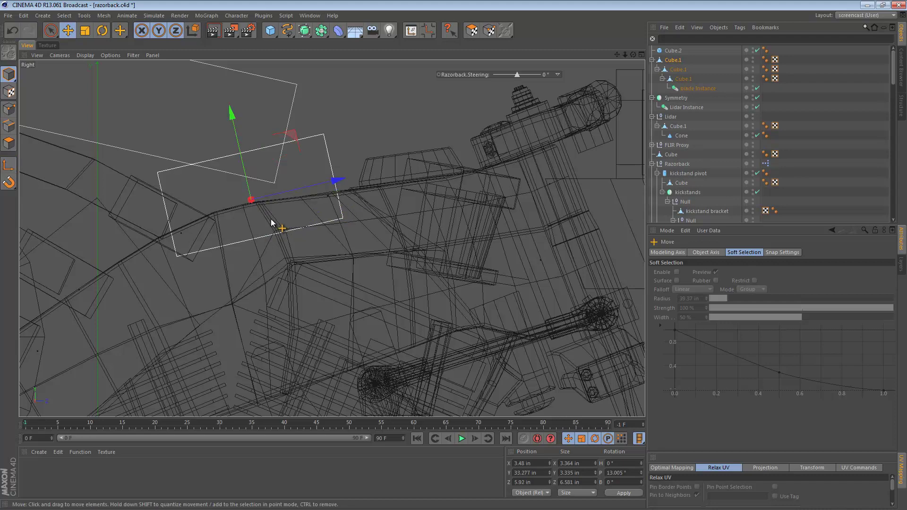
Step: Shift the base block's axis sideways in the top view to about X 5.907 in, leaving its geometry in place
key("F2")
scroll(350, 231, "up", 3)
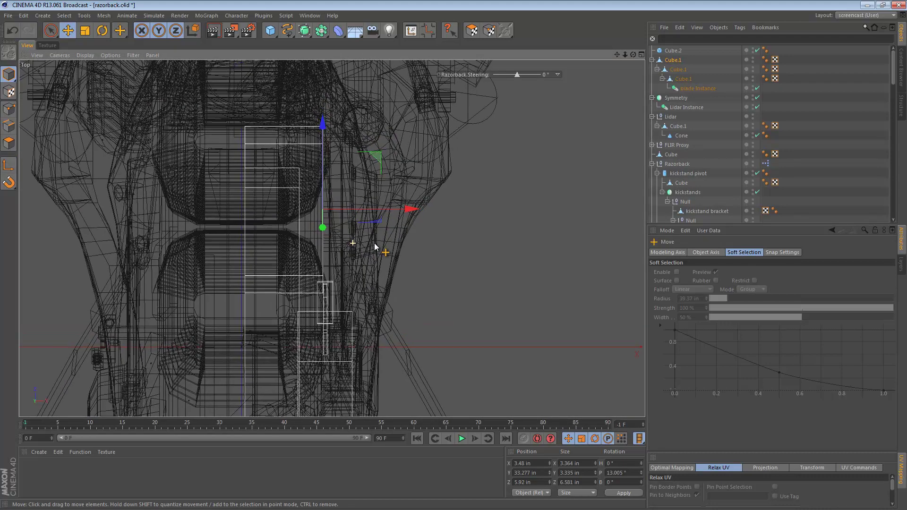
left_click_drag(409, 208, 419, 208)
key("ctrl+z")
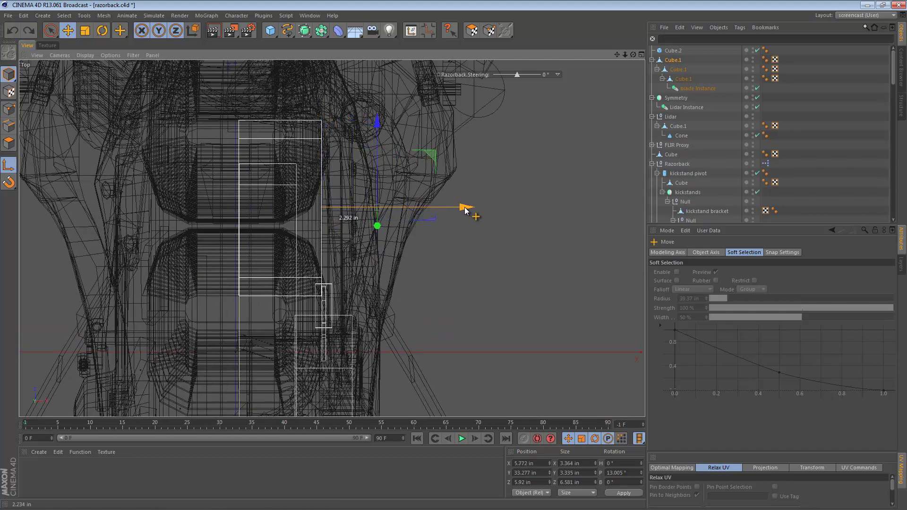
Step: Check the base block's axis against the tank in perspective and shift it outward to about X 6.334 in
key("F1")
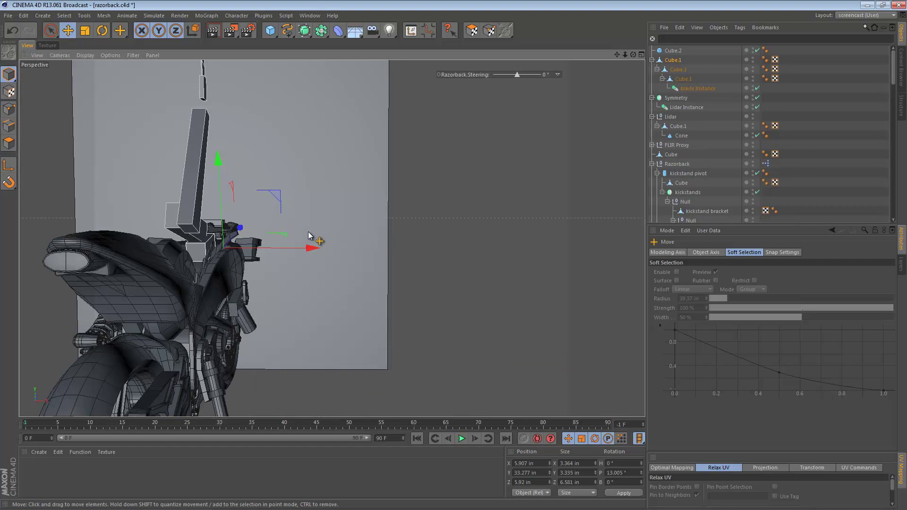
left_click_drag(316, 238, 83, 246, "alt")
right_click_drag(83, 246, 273, 248, "alt")
left_click_drag(273, 248, 124, 299, "alt")
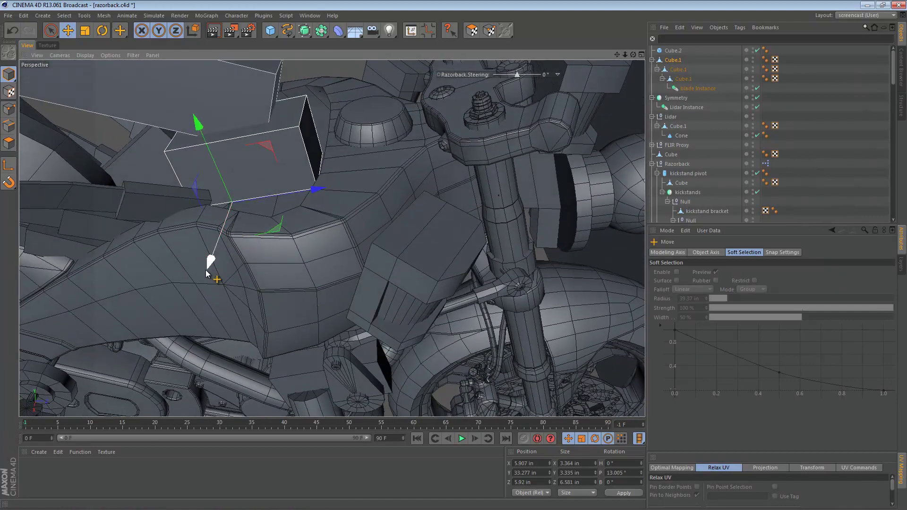
left_click_drag(210, 258, 226, 236, "alt")
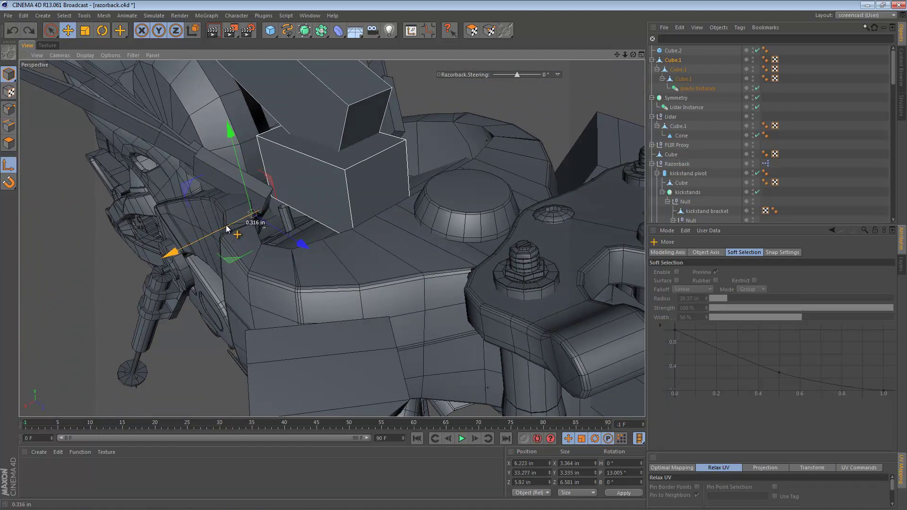
left_click_drag(238, 232, 264, 198, "alt")
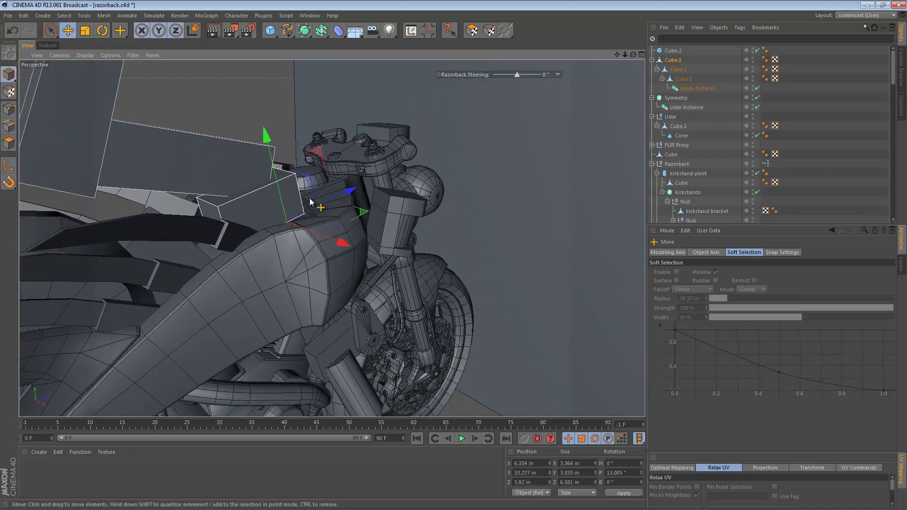
Step: Slide the base block with the whole arm sideways to about X 6.698 in
left_click_drag(310, 202, 333, 201, "alt")
key("r")
key("e")
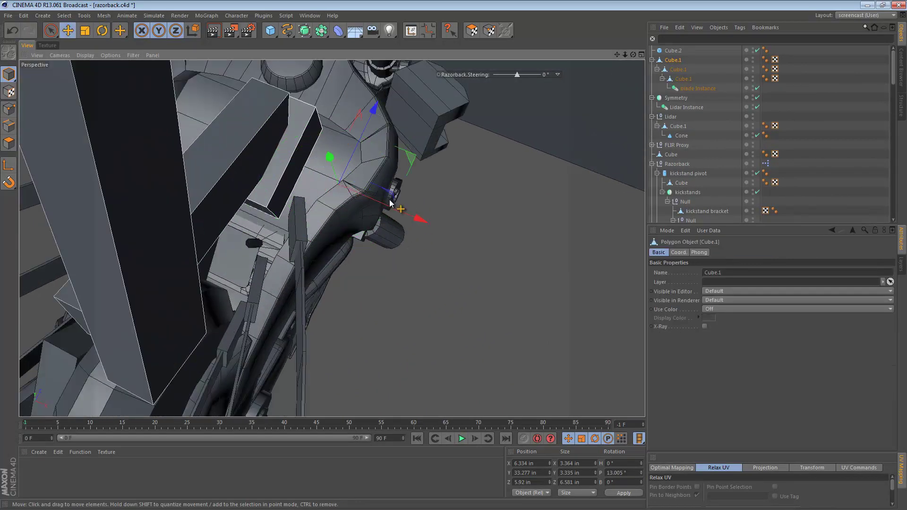
mouse_move(418, 217)
left_mouse_down()
mouse_move(445, 223)
mouse_move(431, 221)
left_mouse_up()
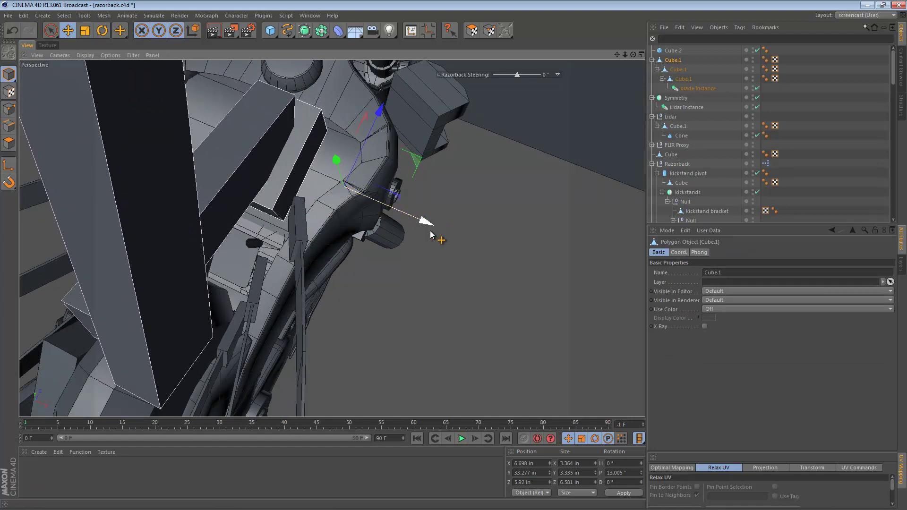
Step: Try rotating the base block about its offset axis, undo the rotation, and place the block at about X 6.25 in
left_click_drag(368, 202, 406, 219, "alt")
key("r")
left_click_drag(401, 154, 456, 196)
key("e")
key("ctrl+z")
key("ctrl+z")
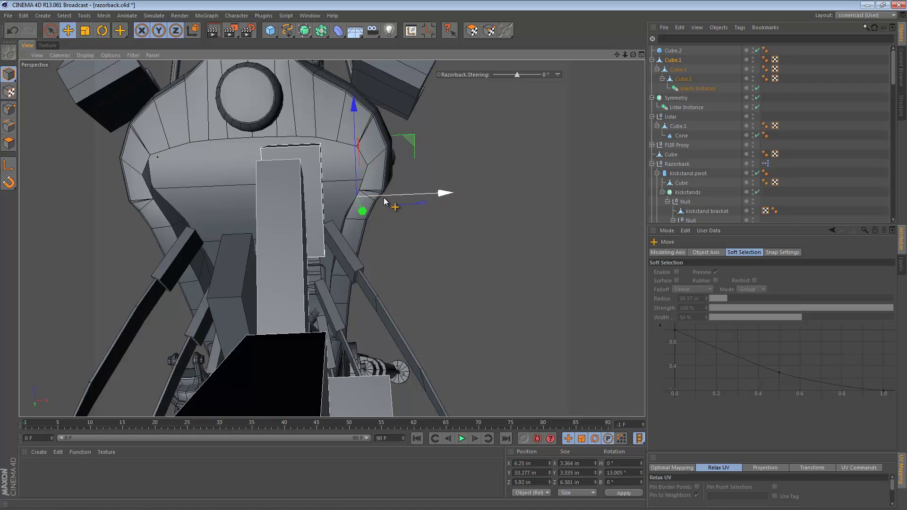
Step: Try rotating the base block with the whole raised arm about its offset axis, and undo it
left_click_drag(385, 202, 521, 67, "alt")
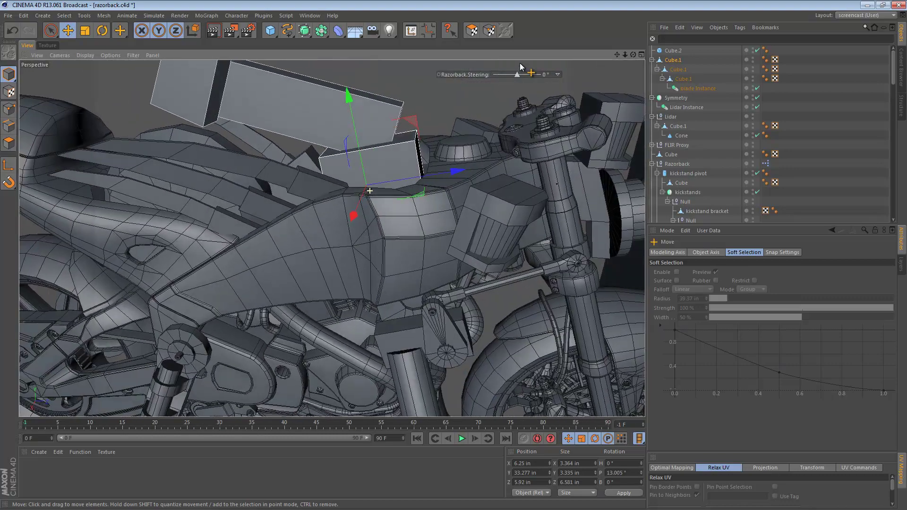
right_click_drag(521, 67, 357, 283, "alt")
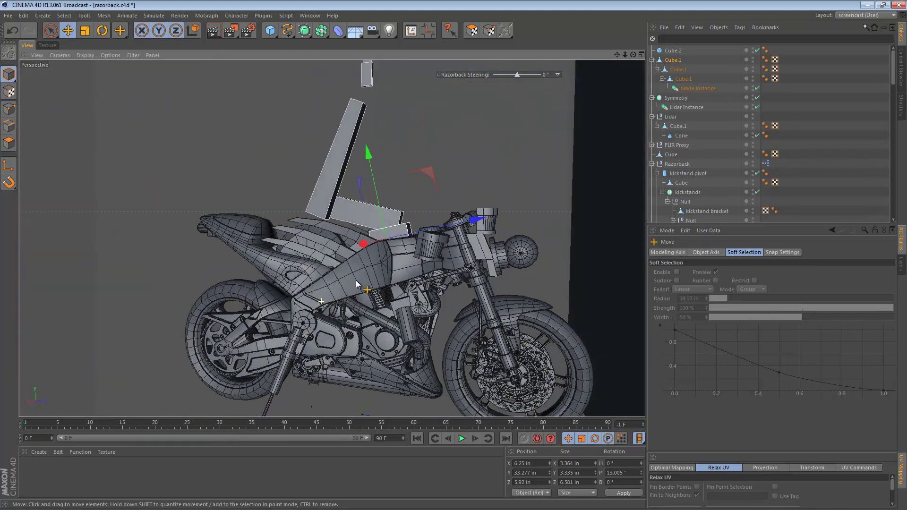
scroll(357, 283, "down", 3)
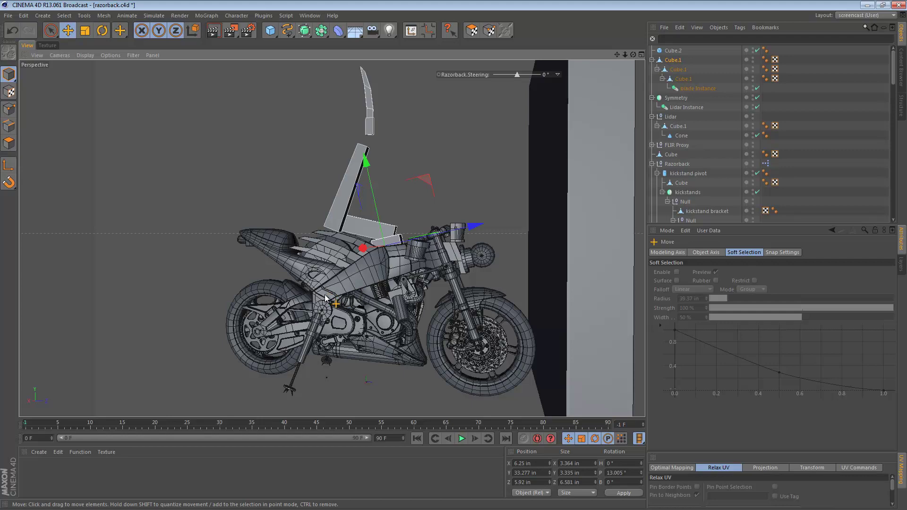
scroll(391, 256, "up", 3)
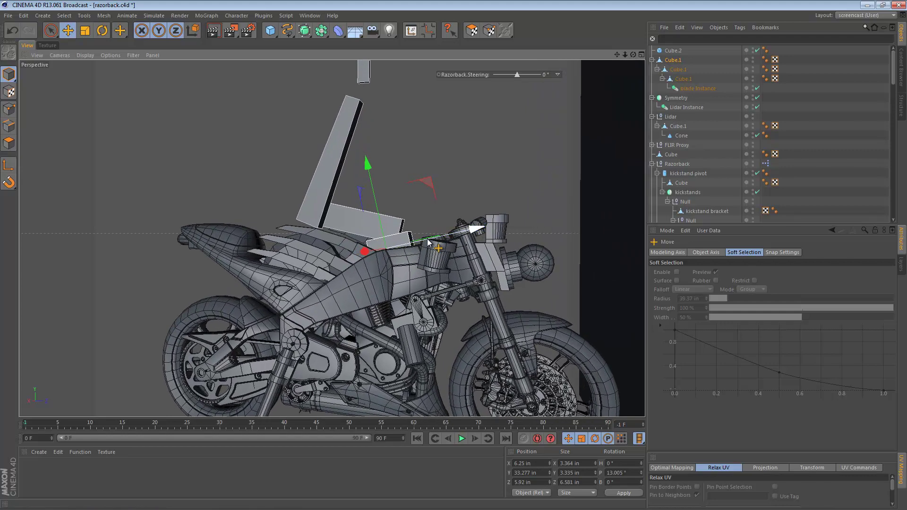
key("r")
left_click_drag(371, 212, 406, 388)
key("ctrl+z")
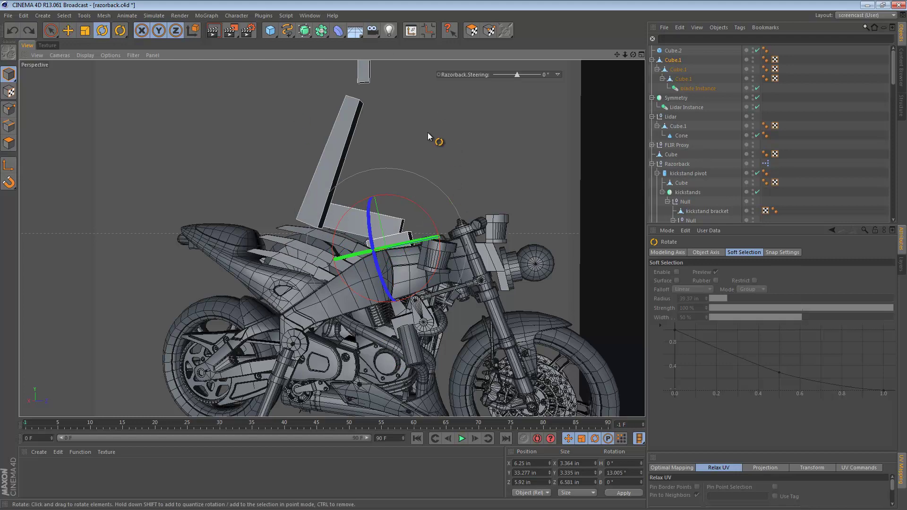
Step: Scale the first arm segment with its attached parts down to about 1.961 × 3.295 × 12.653 in
left_click_drag(407, 274, 415, 279, "alt")
left_click(337, 153)
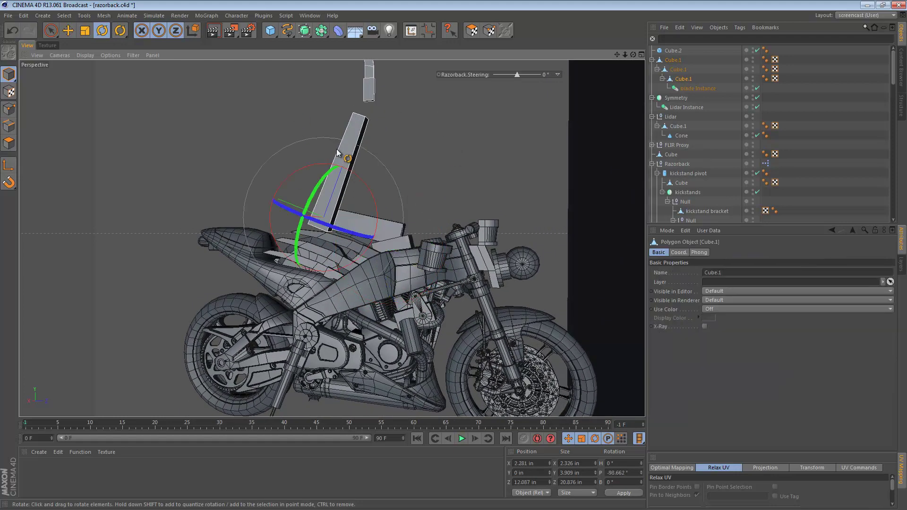
left_click(400, 227)
key("t")
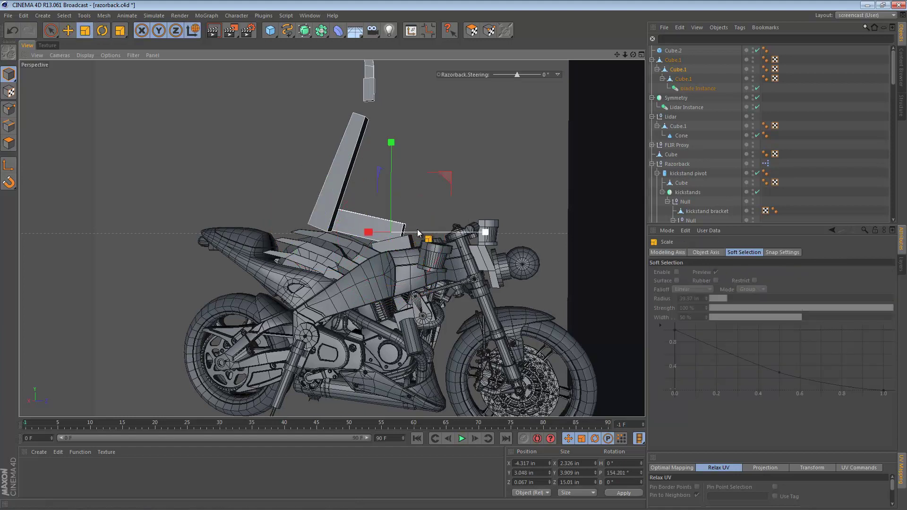
left_click_drag(476, 197, 433, 213)
left_click_drag(520, 214, 376, 287)
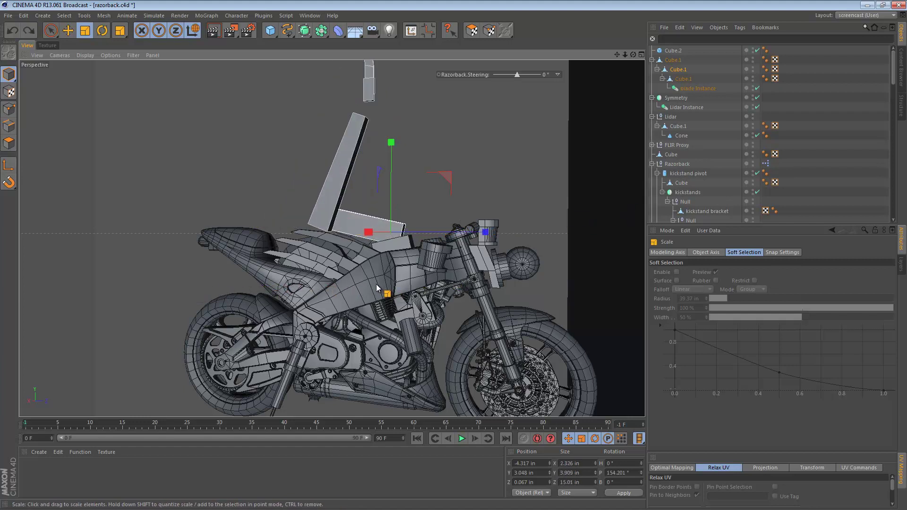
middle_click(262, 290)
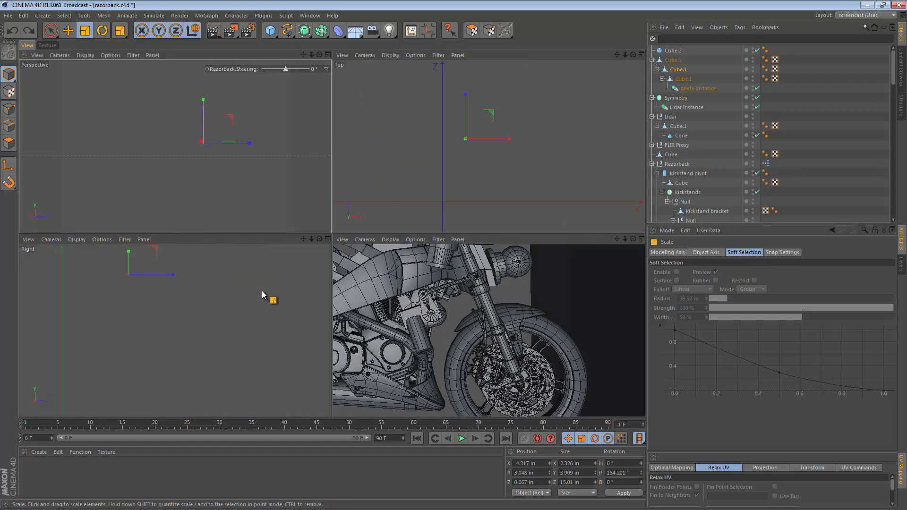
middle_click(259, 283)
scroll(370, 257, "down", 6)
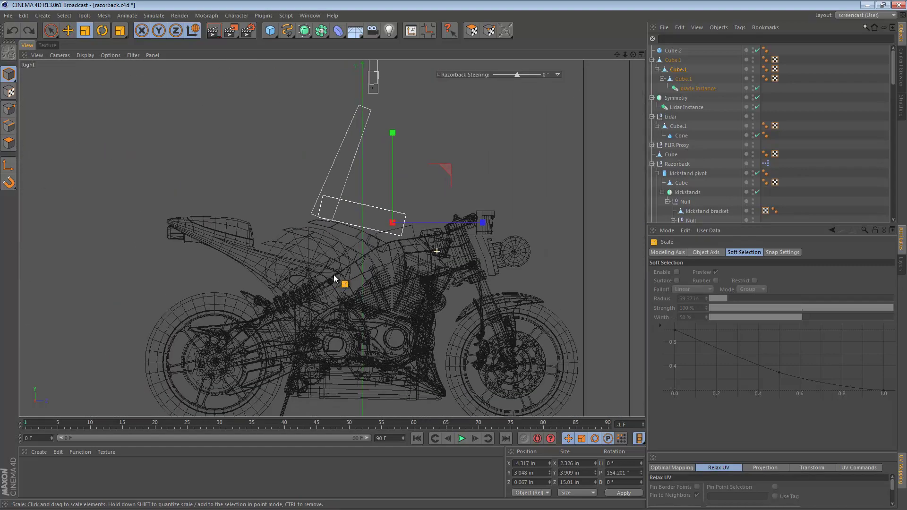
scroll(345, 278, "down", 5)
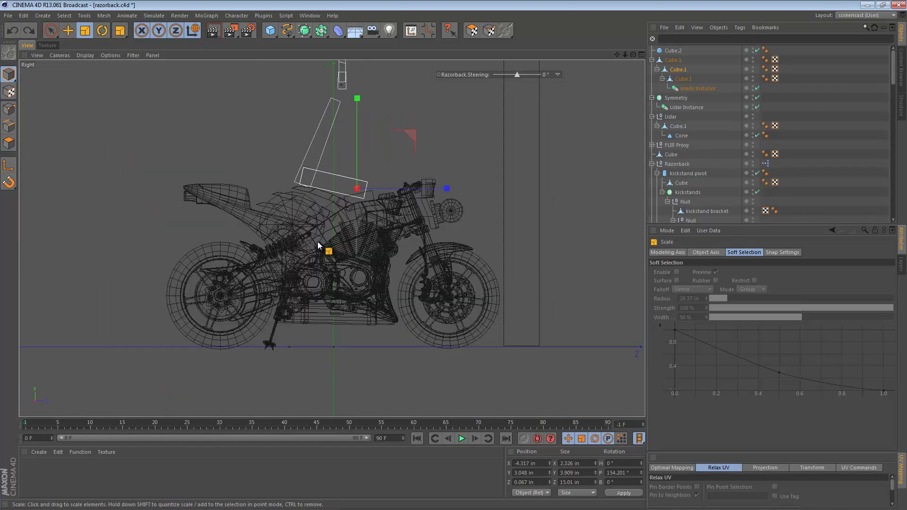
left_click_drag(323, 294, 418, 296)
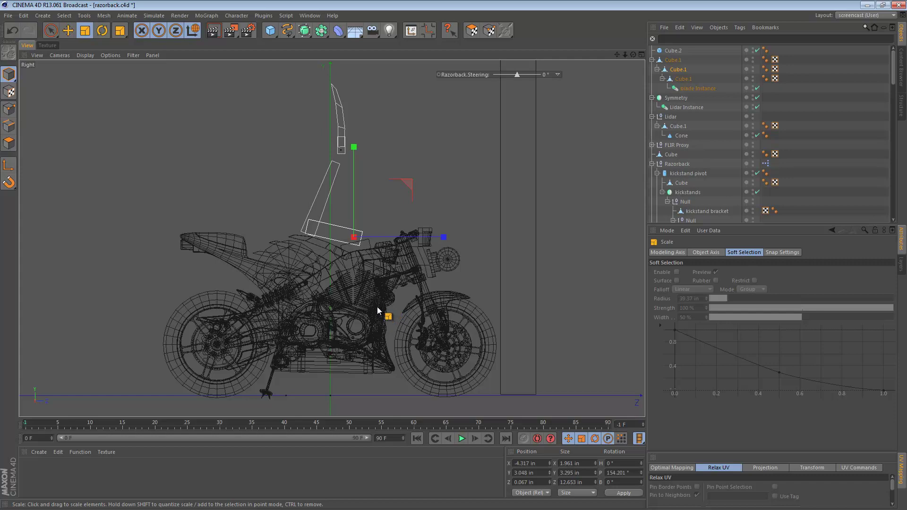
Step: Try swinging the scaled first arm segment forward in the side view so the arm reaches past the handlebars
scroll(416, 279, "up", 5)
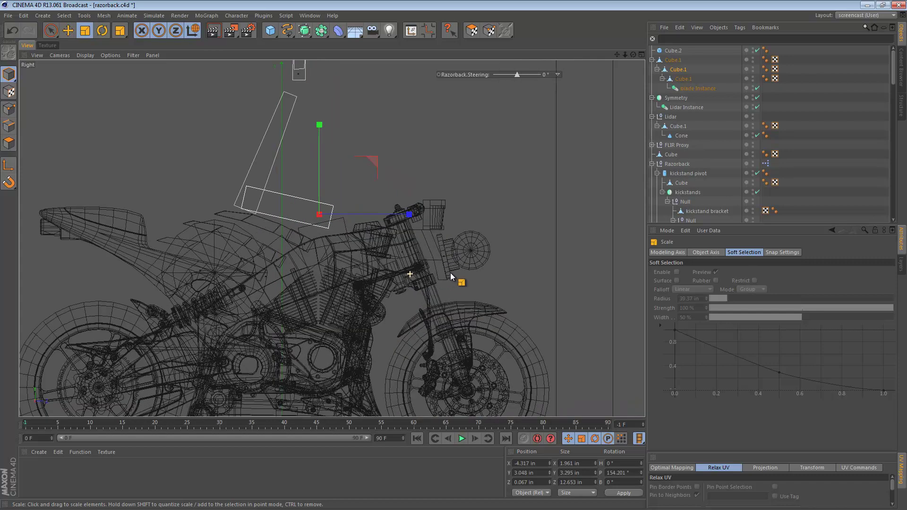
middle_click_drag(434, 264, 401, 234, "alt")
key("r")
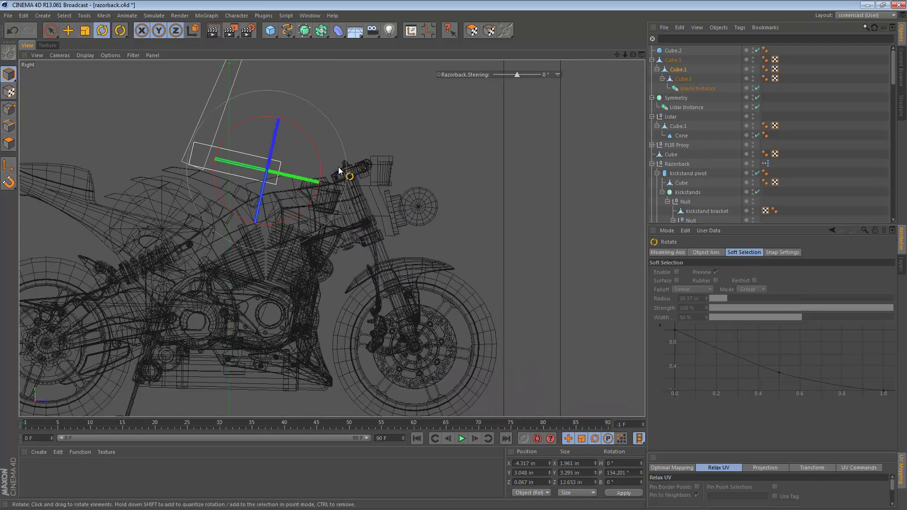
middle_click_drag(321, 161, 328, 176, "alt")
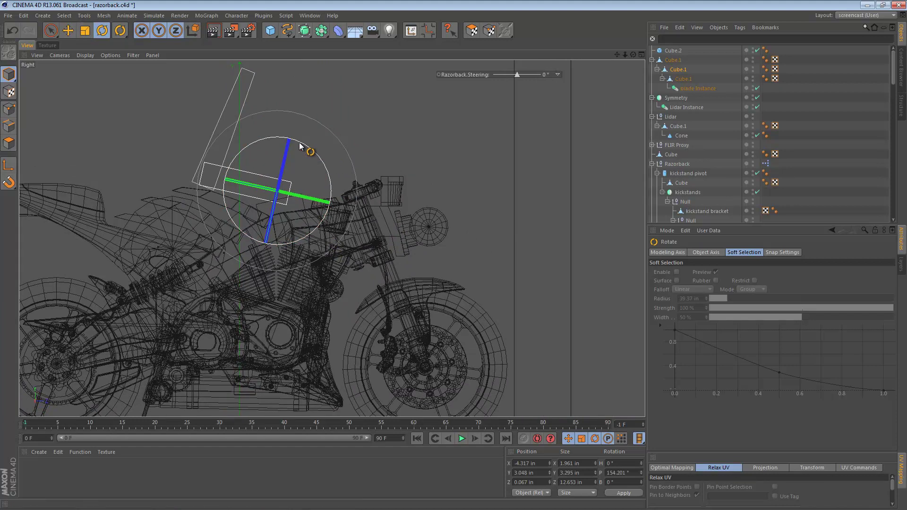
left_click_drag(304, 146, 370, 350)
Step: Try raising the last arm segment to a pitch of about -32.75°, and undo both arm segment rotations
left_click(372, 187)
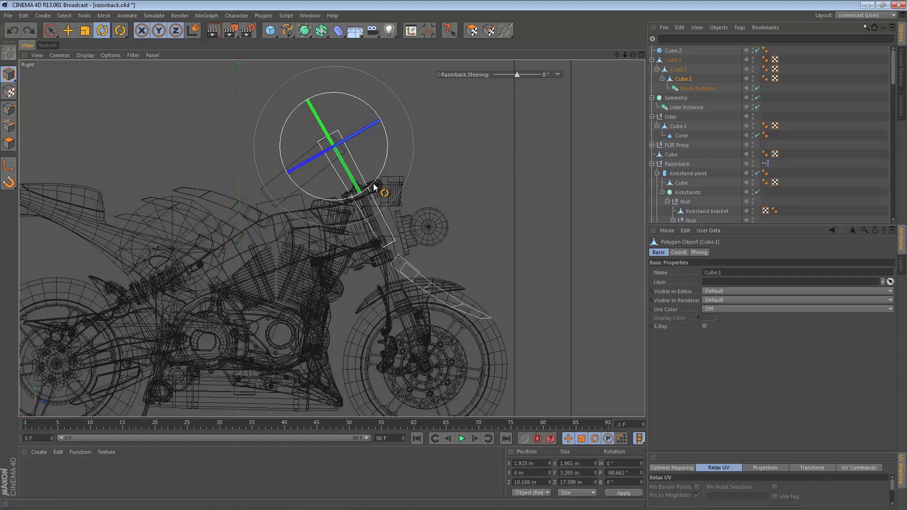
left_click_drag(371, 185, 453, 97)
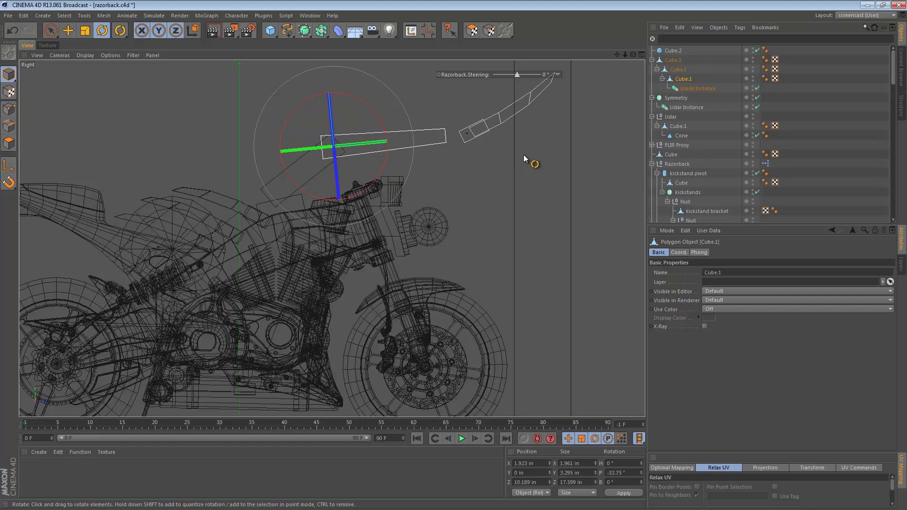
key("ctrl+z")
key("ctrl+z")
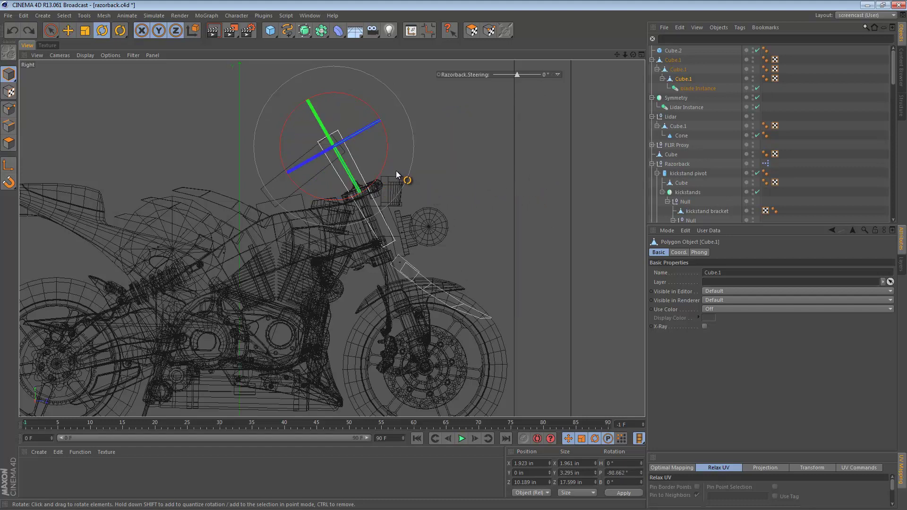
key("ctrl+z")
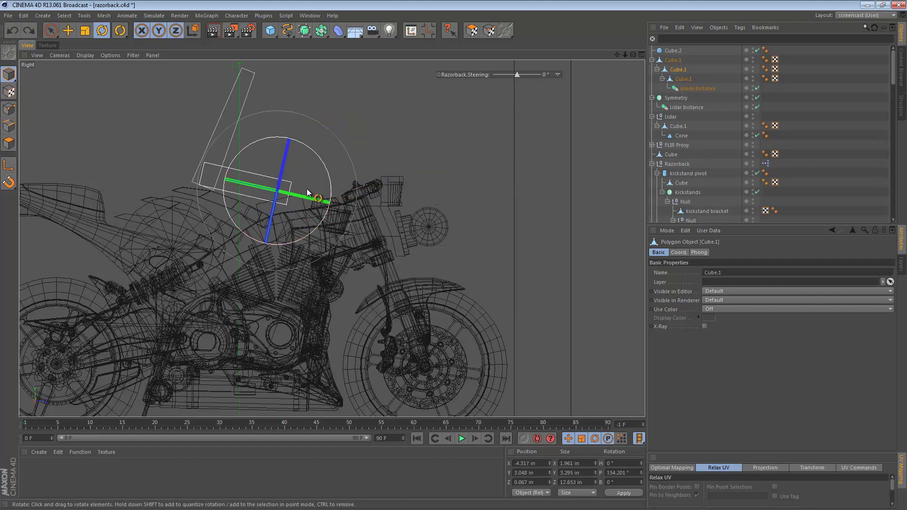
Step: Move the blade instance closer to the last arm segment's end, to about Y 0.421 in and Z 18.169 in
right_click_drag(288, 179, 263, 183, "alt")
middle_click_drag(263, 184, 259, 228, "alt")
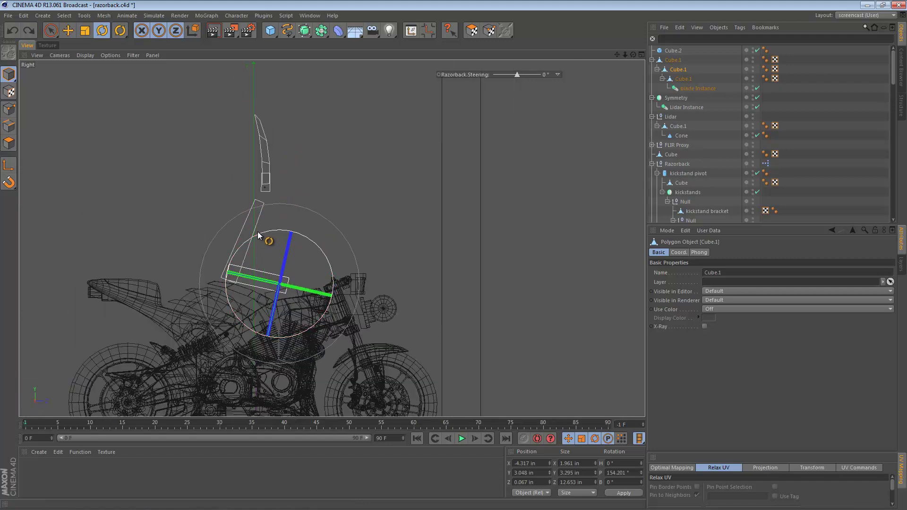
left_click(271, 177)
key("e")
left_click_drag(277, 211, 277, 214)
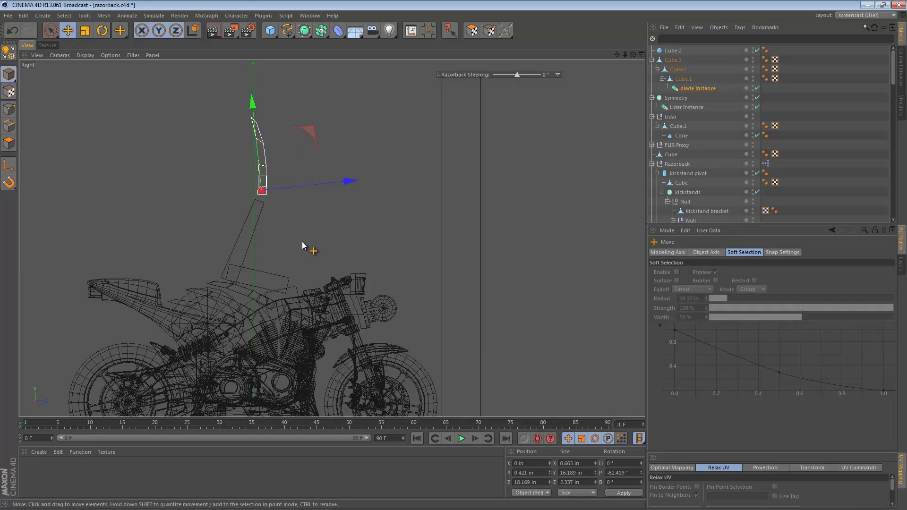
Step: Clear the selection of arm parts in the side view and save the scene
left_click(302, 242)
left_click(263, 193)
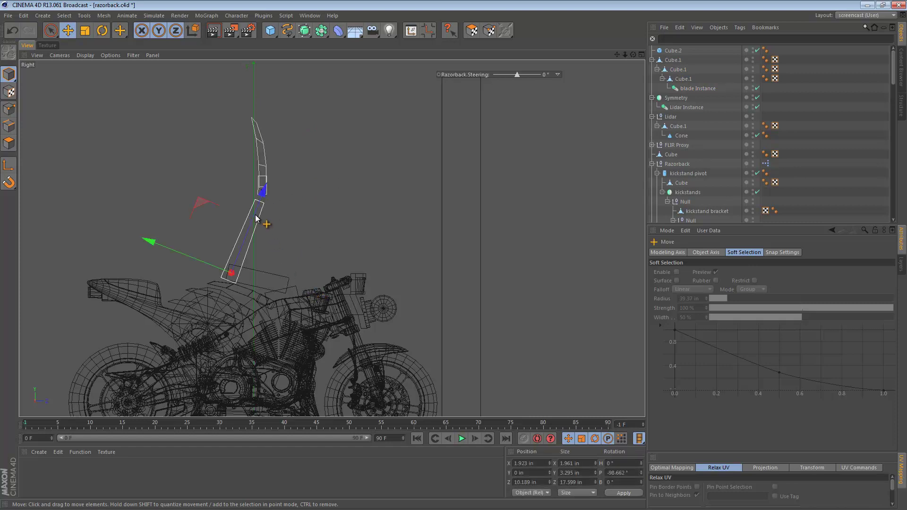
left_click(282, 285)
scroll(289, 236, "up", 3)
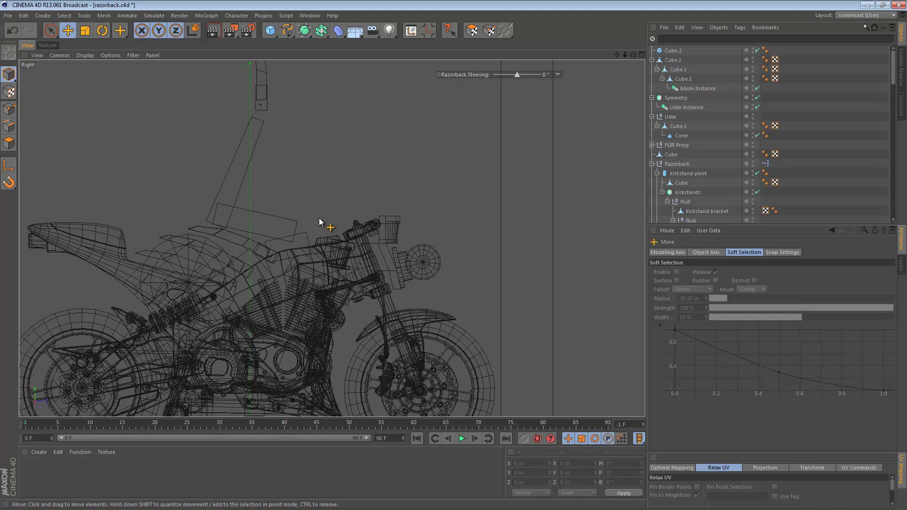
key("ctrl+s")
Step: Rename the large Cube.2 slab in front of the motorcycle as wall
left_click(662, 60)
left_click(671, 50)
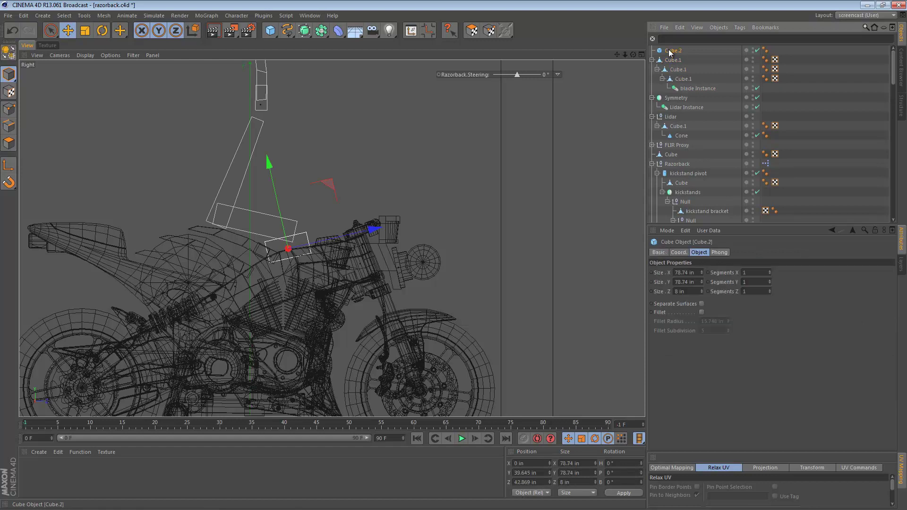
double_click(675, 50)
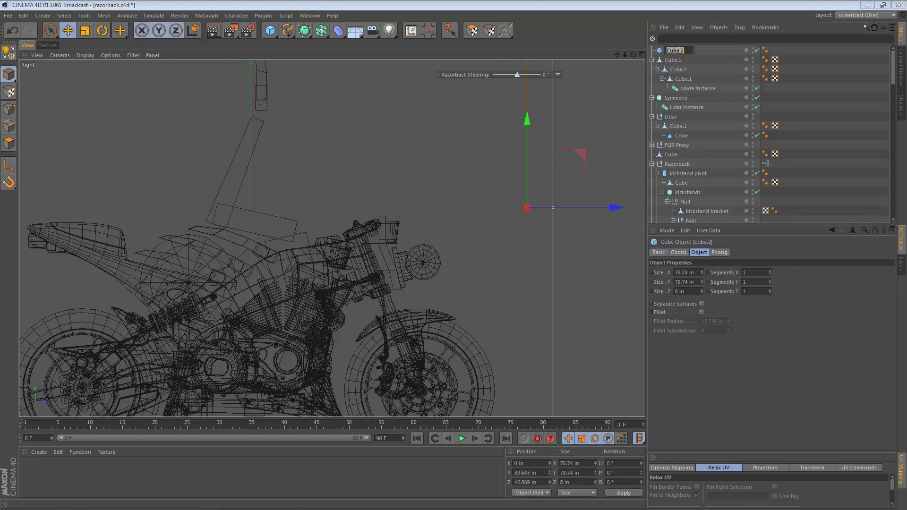
type("wall")
key("Return")
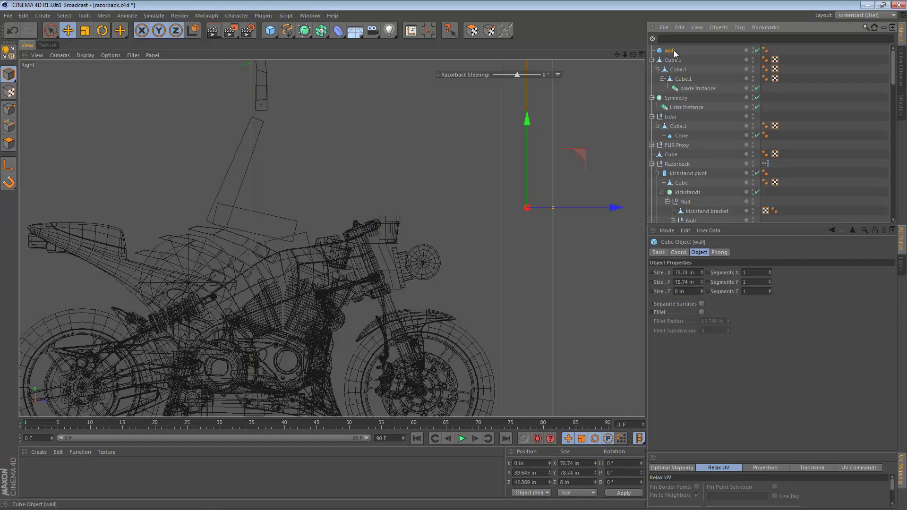
Step: Try grouping the collapsed blade arm hierarchy under a null, and undo the grouping
left_click(673, 60)
left_click(652, 60)
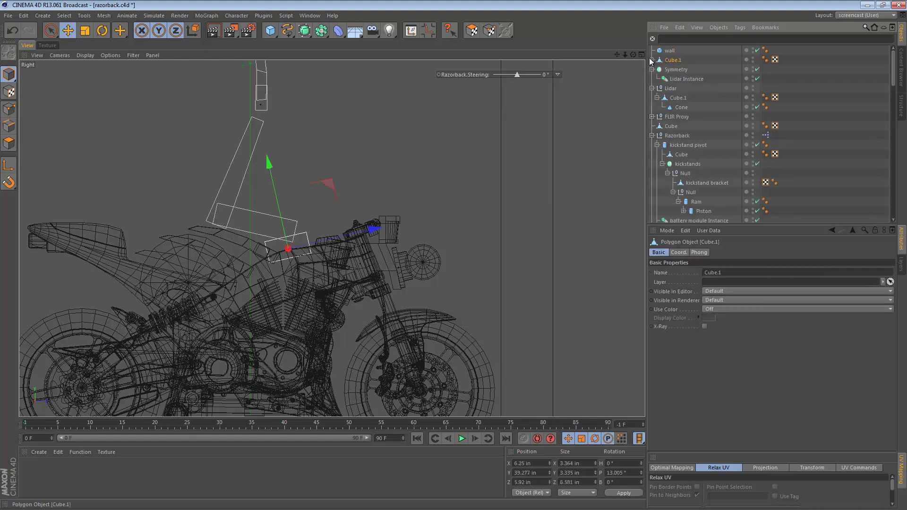
key("alt+g")
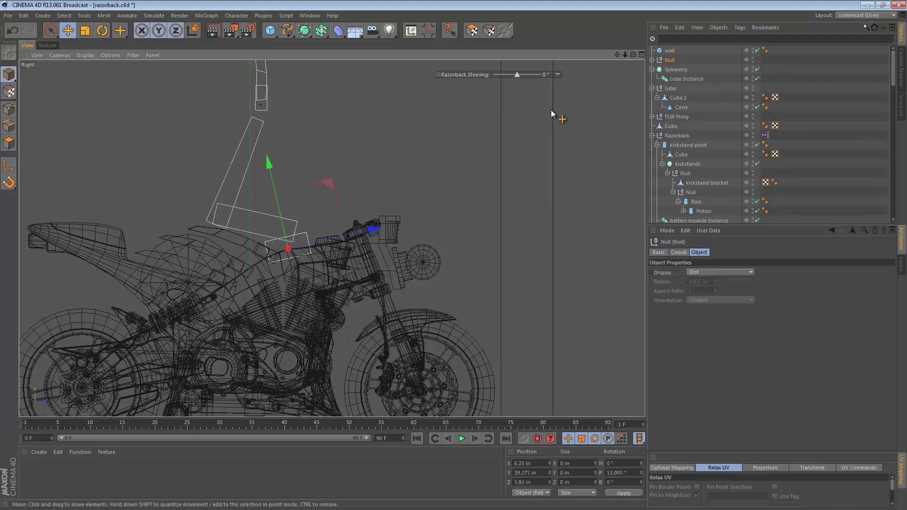
left_click(652, 59)
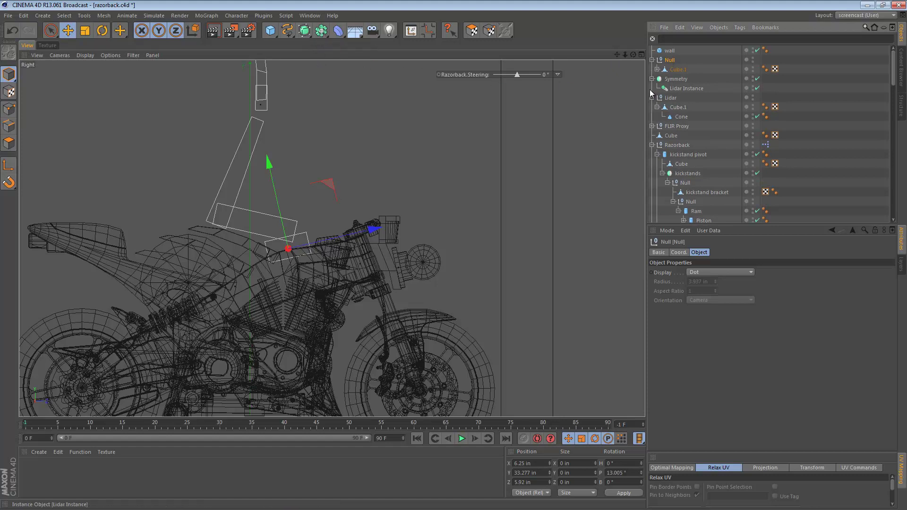
key("ctrl+z")
key("ctrl+z")
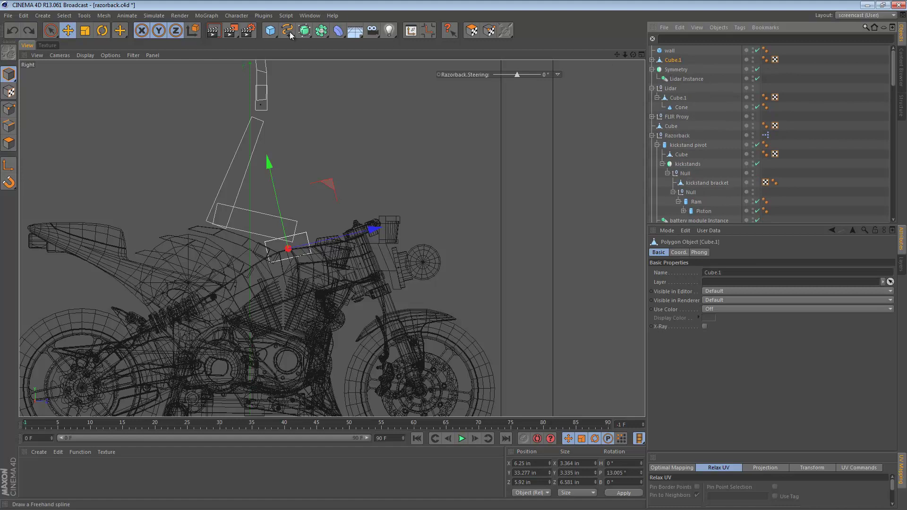
Step: Add a new null as parent of the blade arm and position its axis near the arm base, at about Y 33.689 in and Z 5.773 in
left_click(276, 34)
left_click(312, 44)
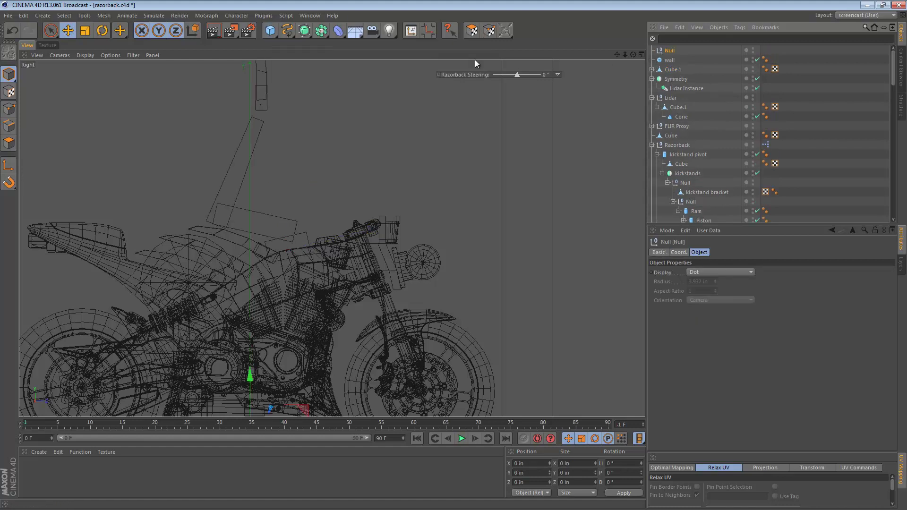
left_click_drag(688, 53, 685, 51)
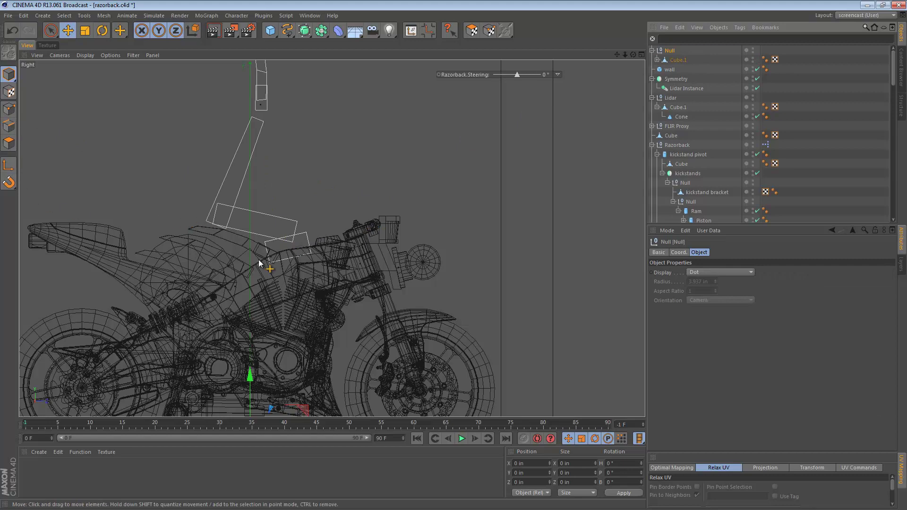
mouse_move(303, 333)
left_mouse_down()
mouse_move(319, 157)
mouse_move(331, 117)
mouse_move(342, 125)
left_mouse_up()
Step: Mirror the blade arm to the other side by putting its null inside a Symmetry object in the perspective view
key("F1")
mouse_move(386, 253)
left_mouse_down("alt")
mouse_move(480, 287)
mouse_move(559, 299)
left_mouse_up("alt")
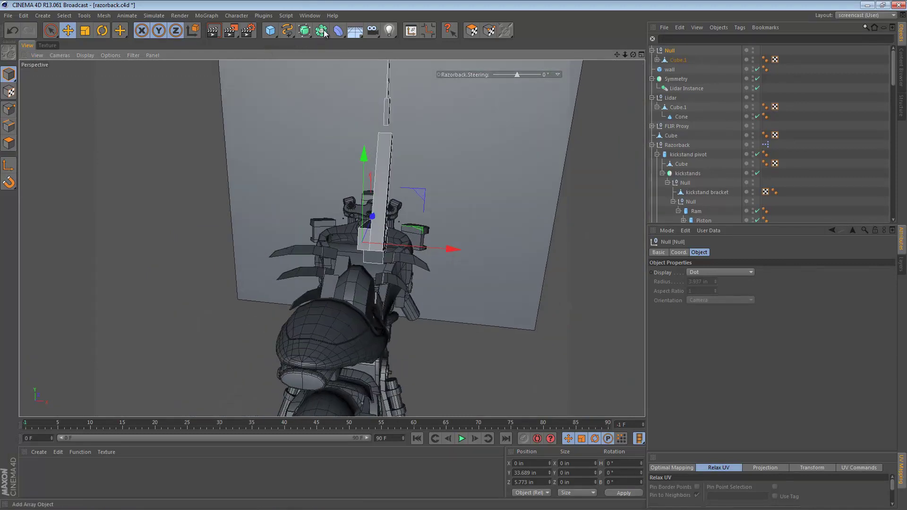
left_click_drag(323, 32, 425, 81, "alt")
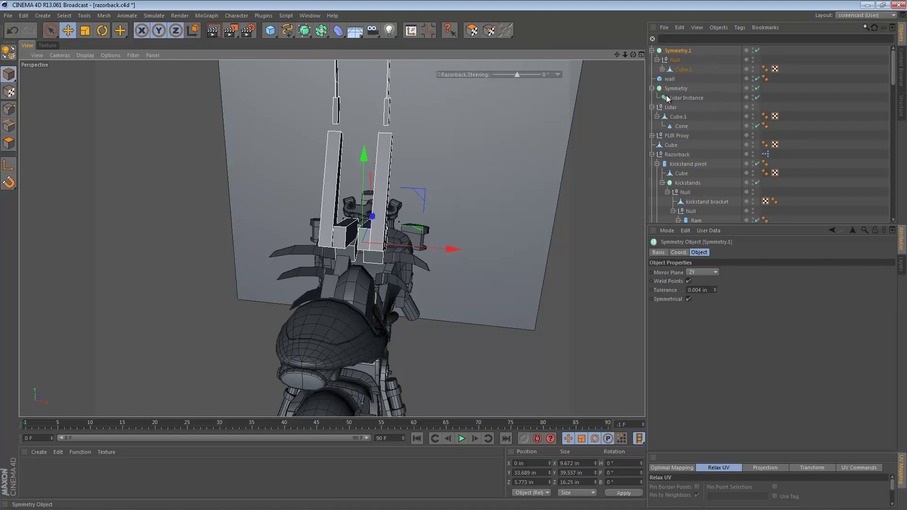
Step: Rotate the mirrored arm's base cube to a bank of about 131.584° so both arms swing out to the bike's sides
left_click(674, 60)
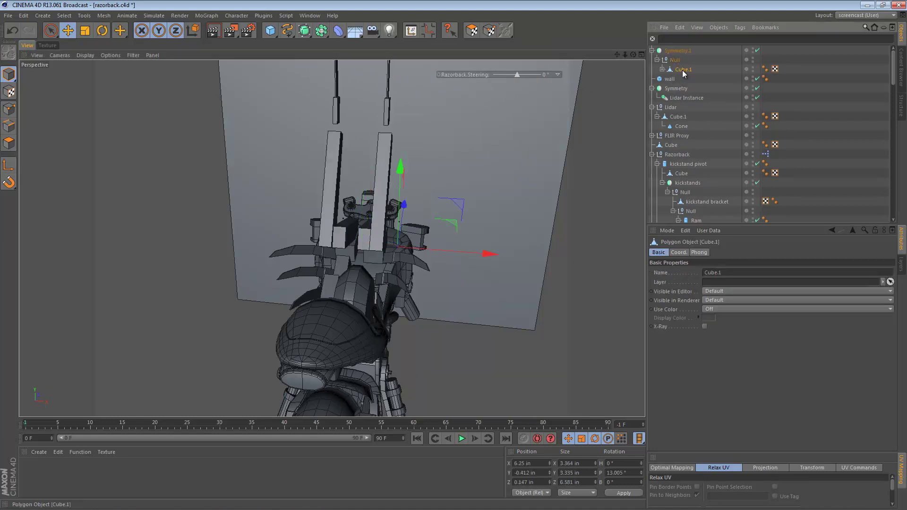
right_click_drag(438, 227, 423, 240, "alt")
left_click_drag(423, 245, 274, 187, "alt")
middle_click_drag(325, 194, 383, 226, "alt")
right_click_drag(382, 226, 414, 210, "alt")
key("r")
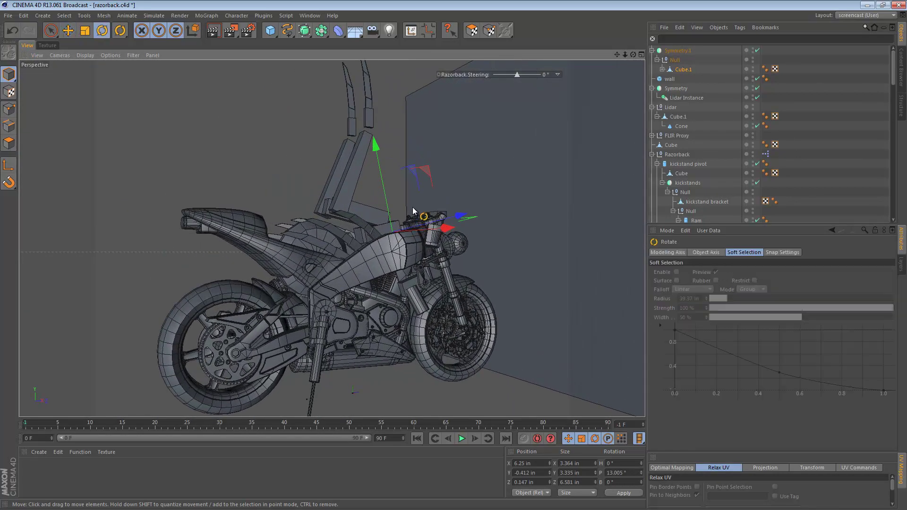
left_click_drag(407, 195, 531, 370)
left_click_drag(305, 217, 372, 314, "alt")
key("ctrl+z")
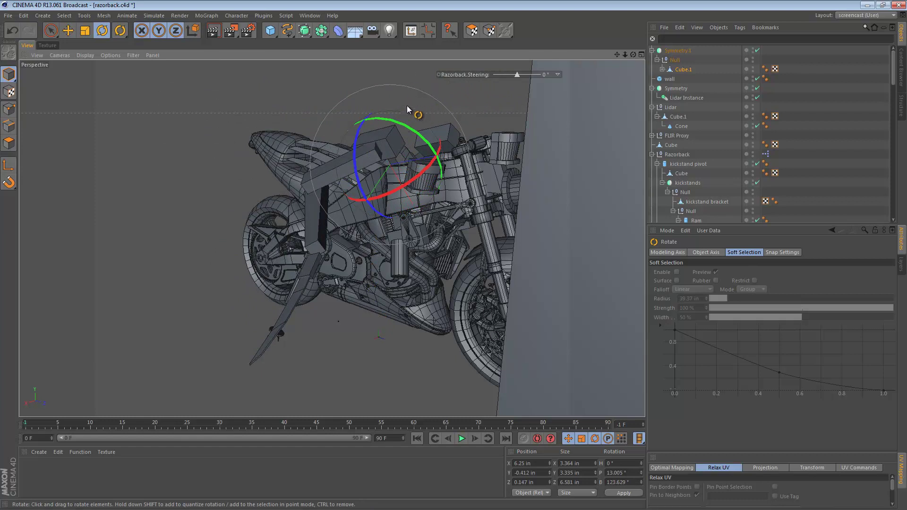
left_click_drag(367, 152, 357, 211)
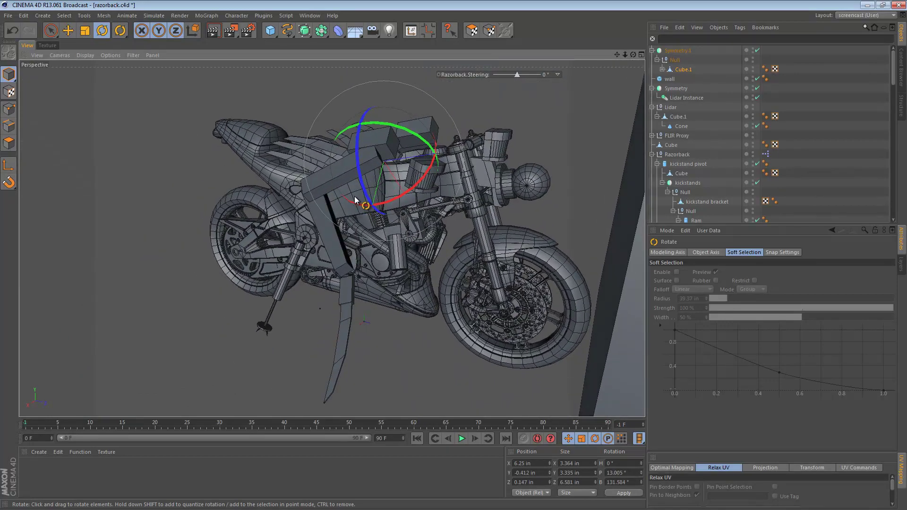
Step: Try rotating the last arm segment forward so the blade reaches alongside the front fork
left_click(329, 227)
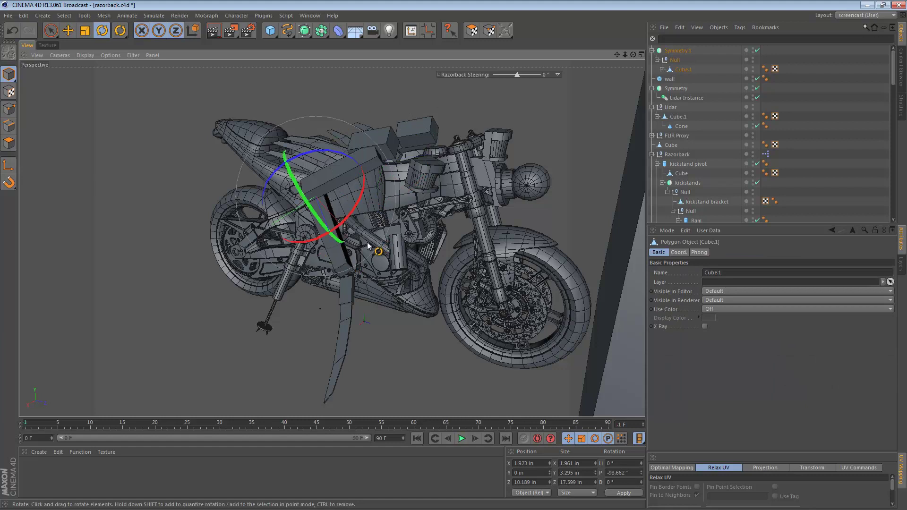
left_click_drag(346, 224, 362, 202)
left_click(428, 204)
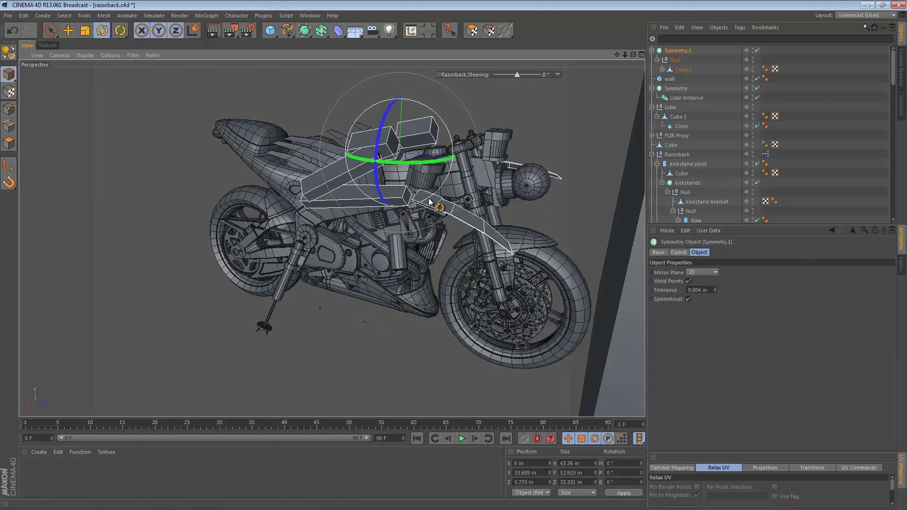
left_click(448, 207)
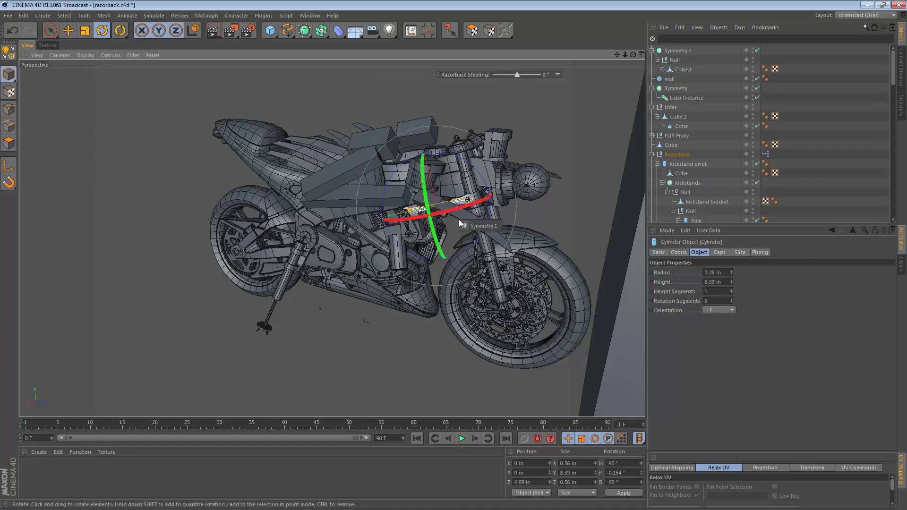
Step: Try folding the blade instance back to a pitch of about 35.735°, and undo the blade and last segment rotations
left_click(662, 69)
left_click(688, 98)
left_click_drag(465, 196, 355, 276)
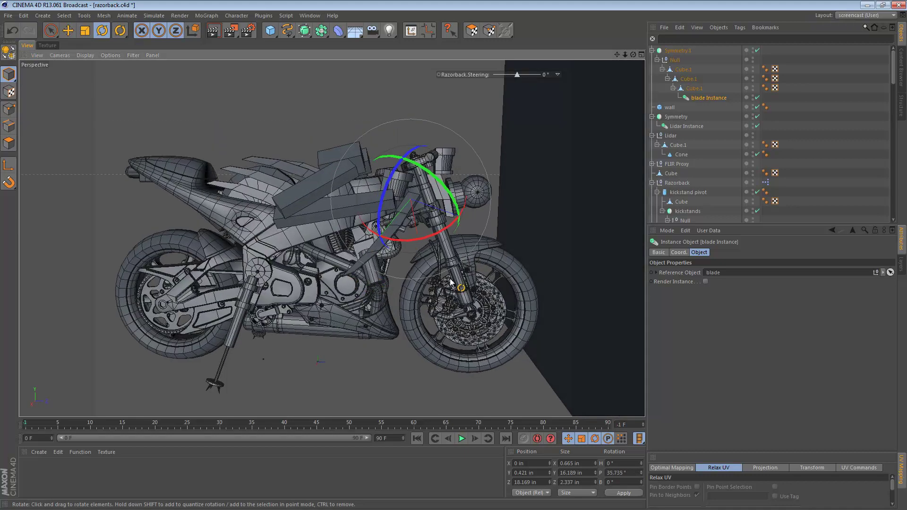
left_click_drag(437, 242, 322, 142)
left_click(398, 197)
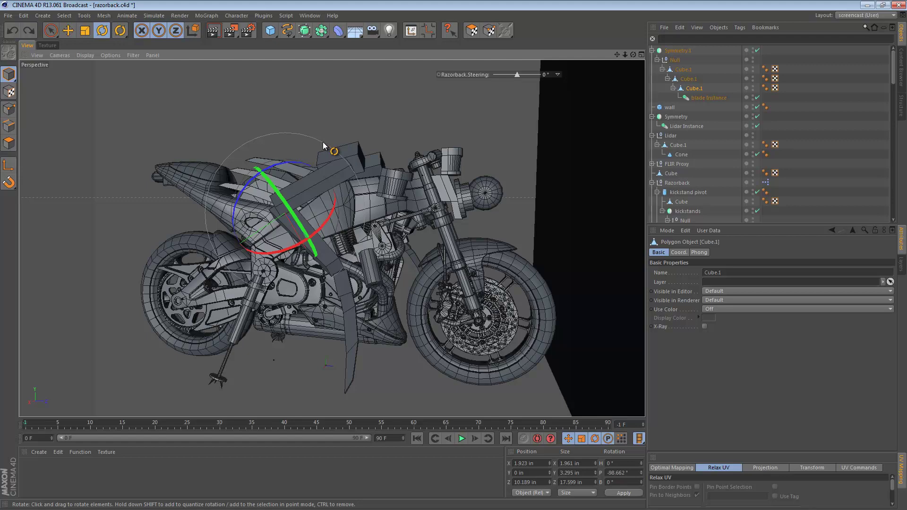
Step: Rotate the arm's base cube further so the mirrored arms extend nearly level out to the sides
left_click_drag(430, 245, 477, 260, "alt")
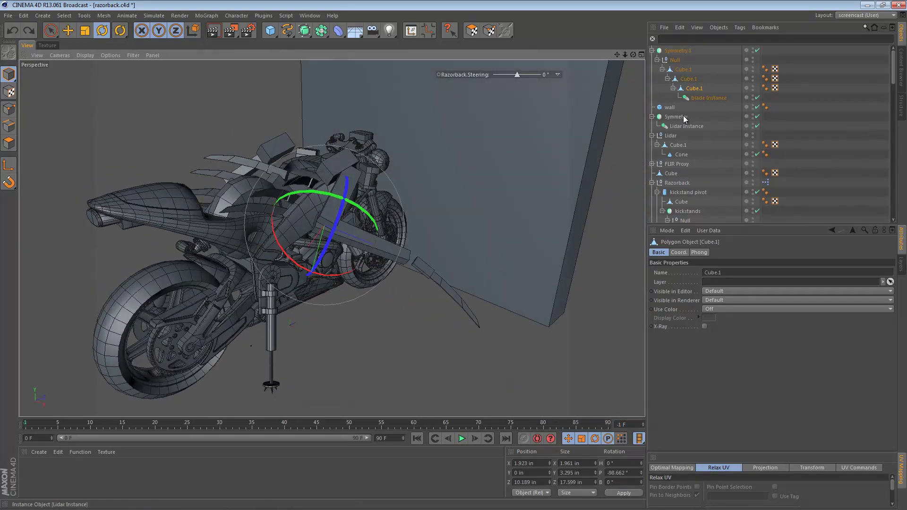
left_click(678, 70)
left_click_drag(370, 188, 278, 260)
left_click(325, 195)
Step: Try swinging the first arm segment forward to a pitch of about 87.134°
key("e")
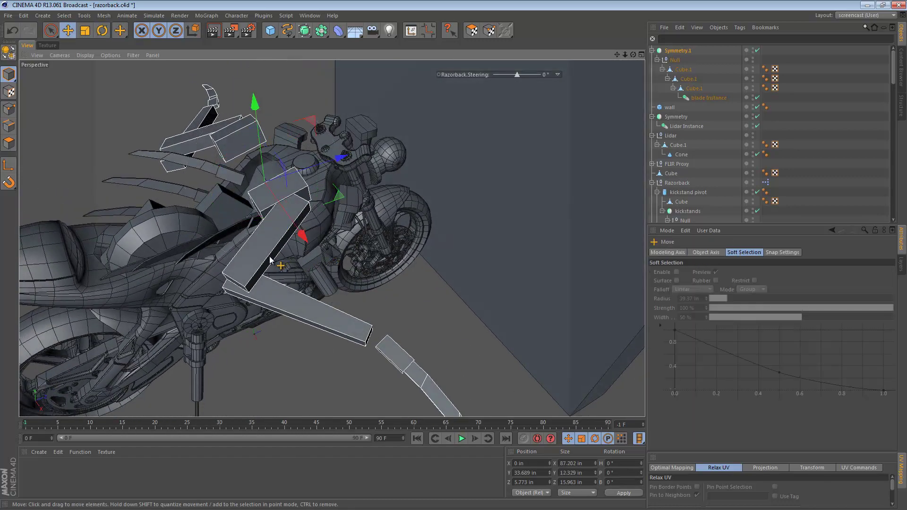
left_click(272, 262)
key("r")
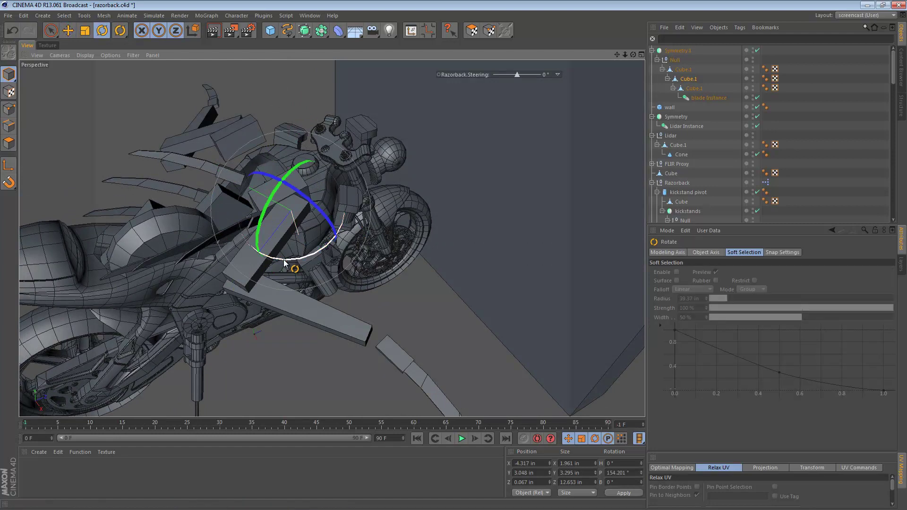
left_click_drag(284, 263, 387, 229)
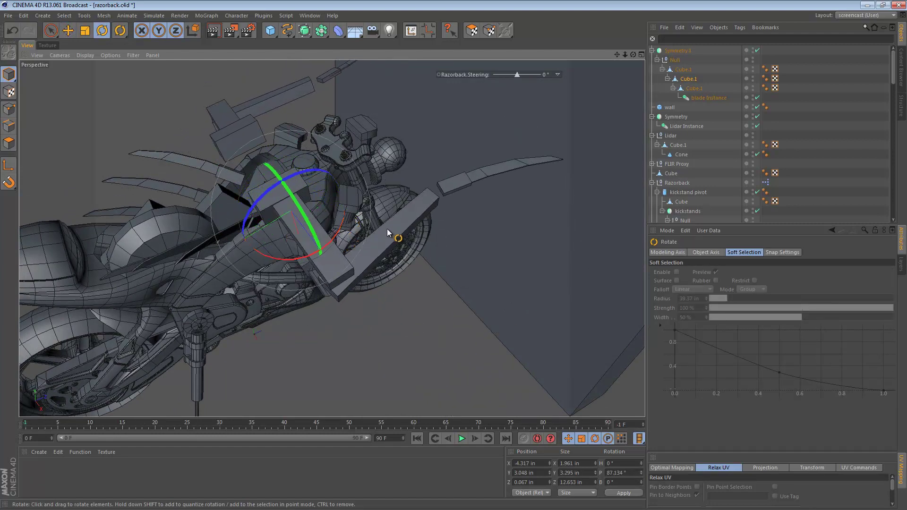
Step: Try folding the last arm segment back over the bike at pitches from about 129.558° to 165.458°, and undo both arm segment rotations
left_click(387, 228)
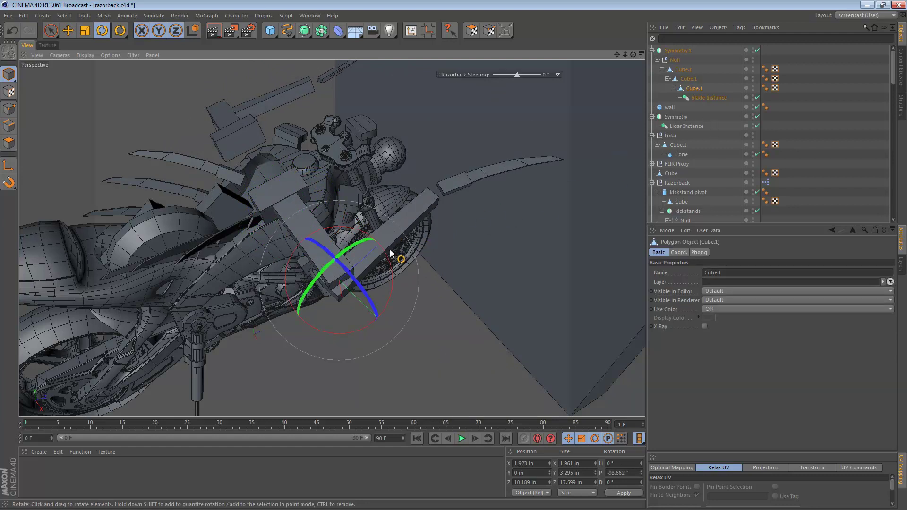
left_click_drag(388, 255, 291, 104)
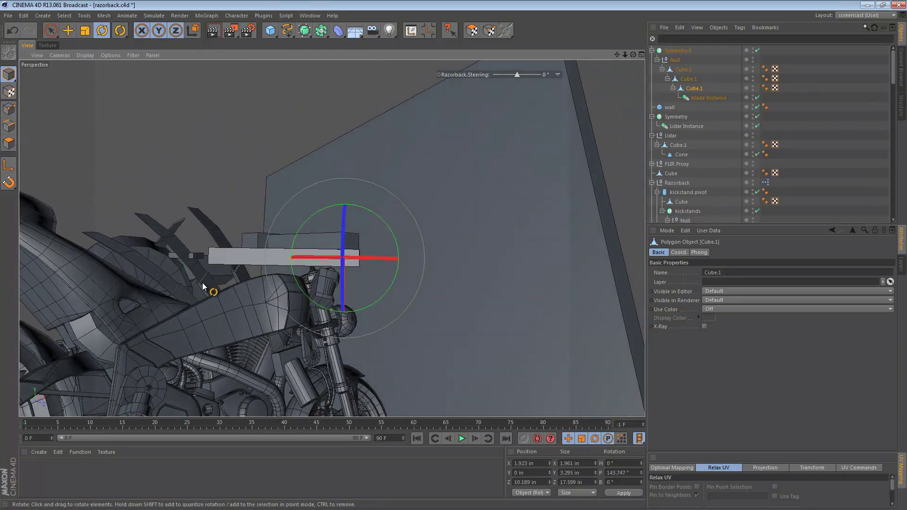
left_click_drag(262, 261, 263, 369, "alt")
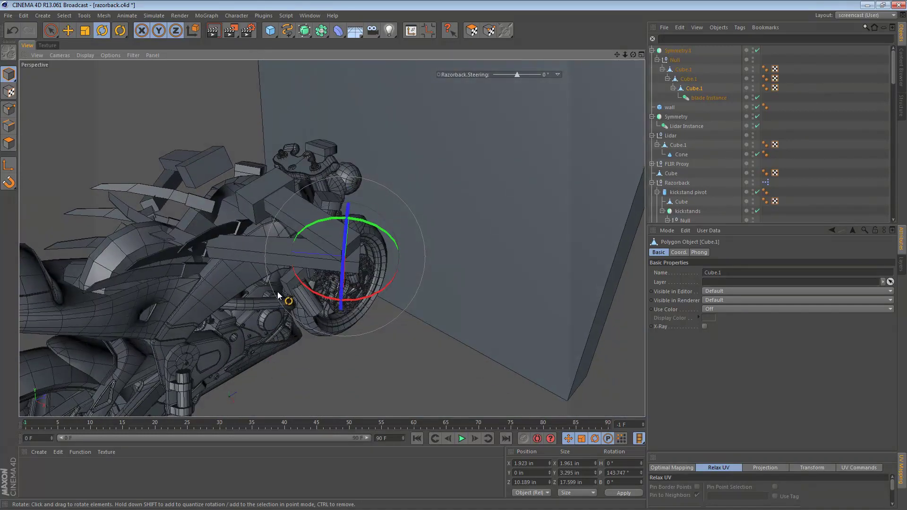
left_click_drag(295, 278, 293, 255)
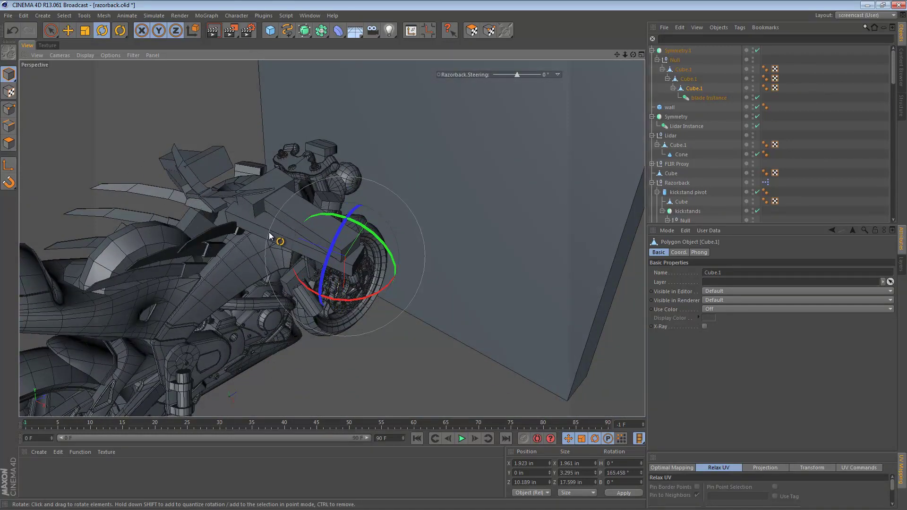
left_click_drag(296, 279, 212, 251)
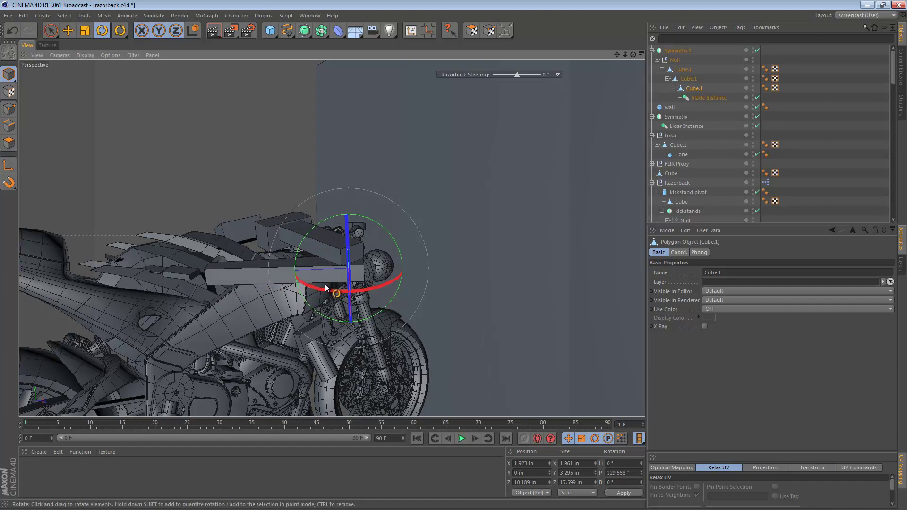
left_click(290, 283)
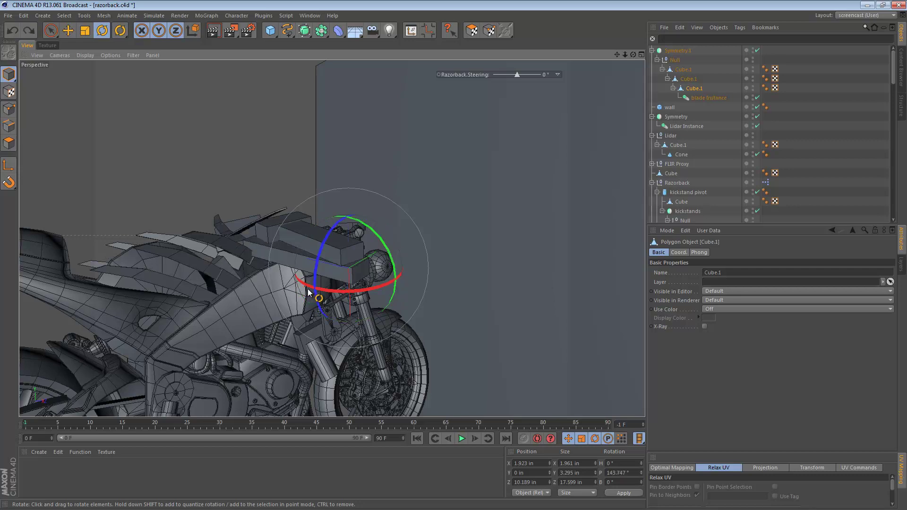
left_click_drag(293, 286, 91, 183)
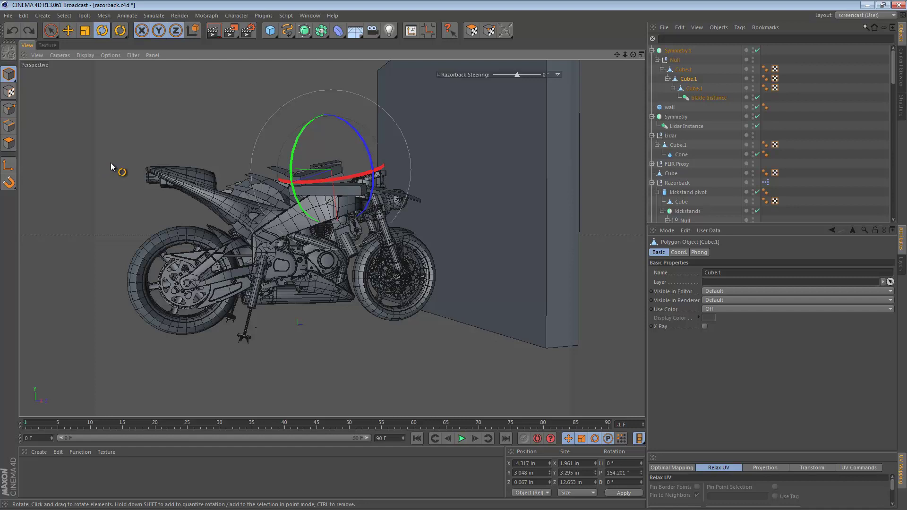
left_click_drag(405, 136, 407, 196, "alt")
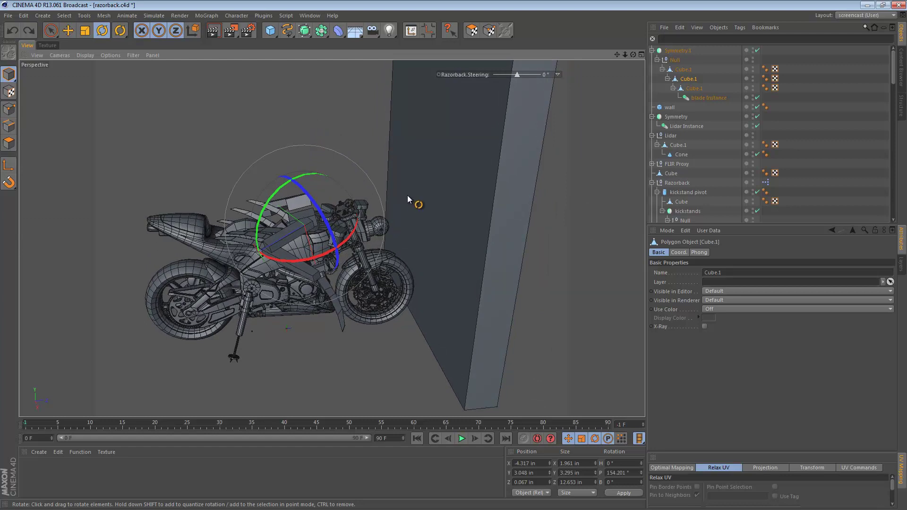